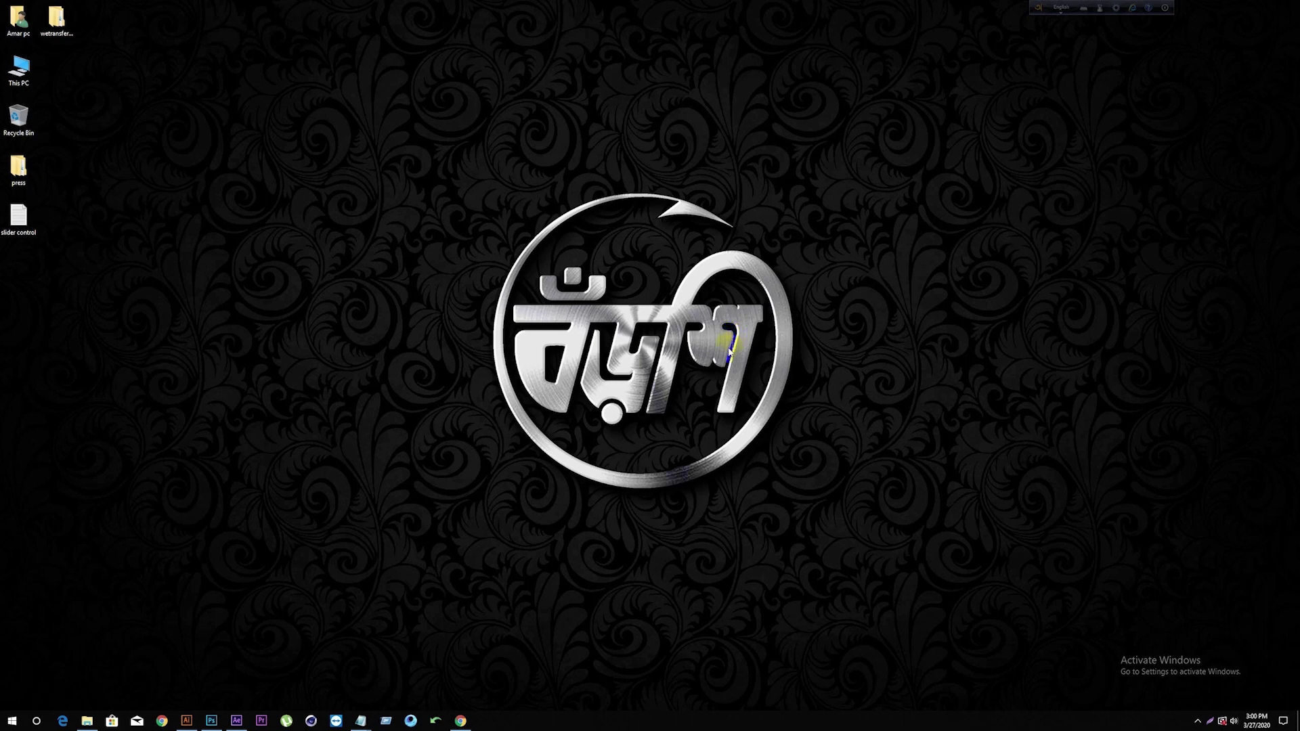
# Create Comp 1 at 1920×1080, 30 fps, with a Dark Grey background colour
pyautogui.click(237, 720)
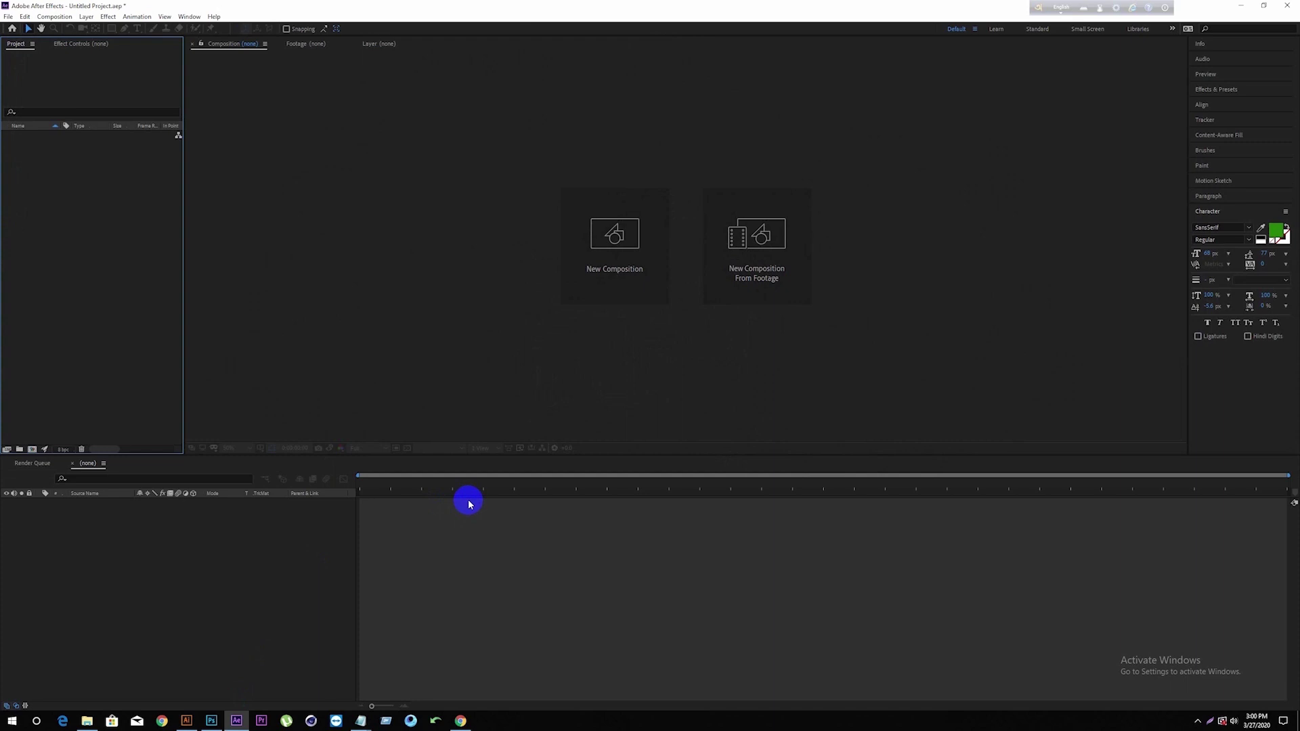
pyautogui.click(605, 262)
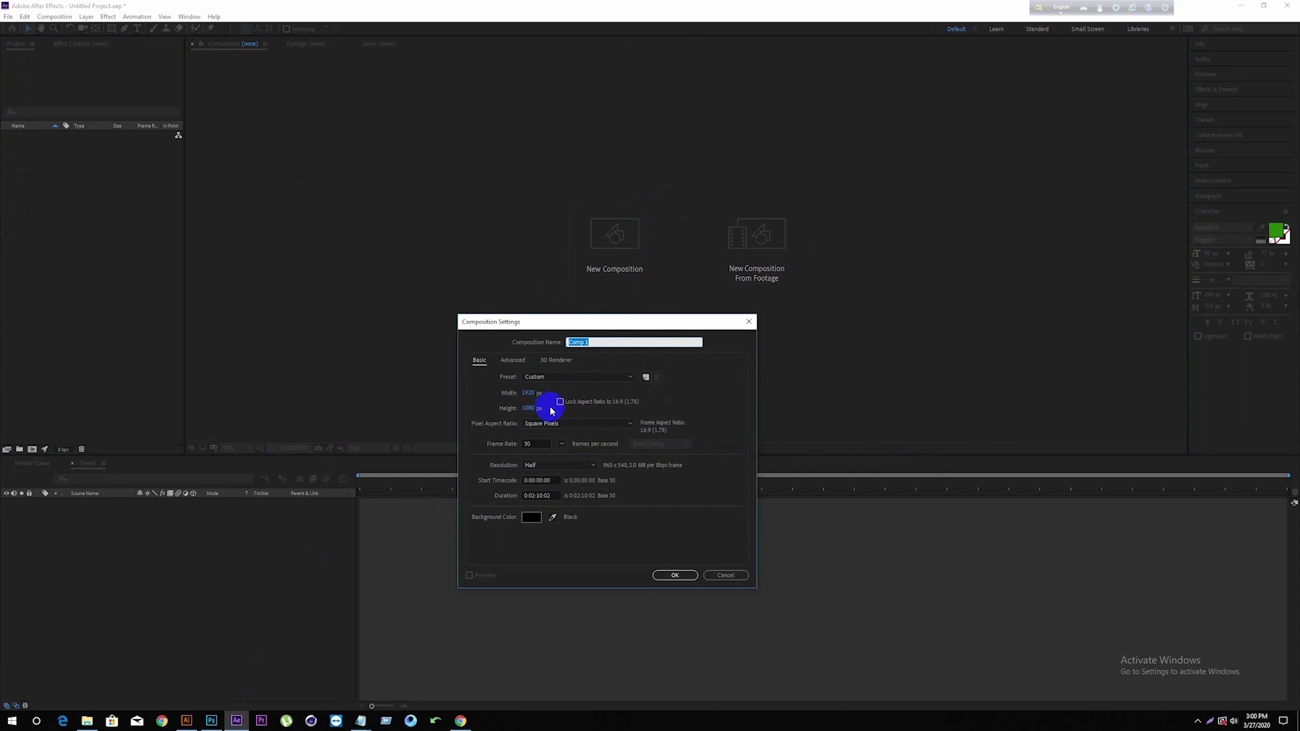
pyautogui.click(532, 518)
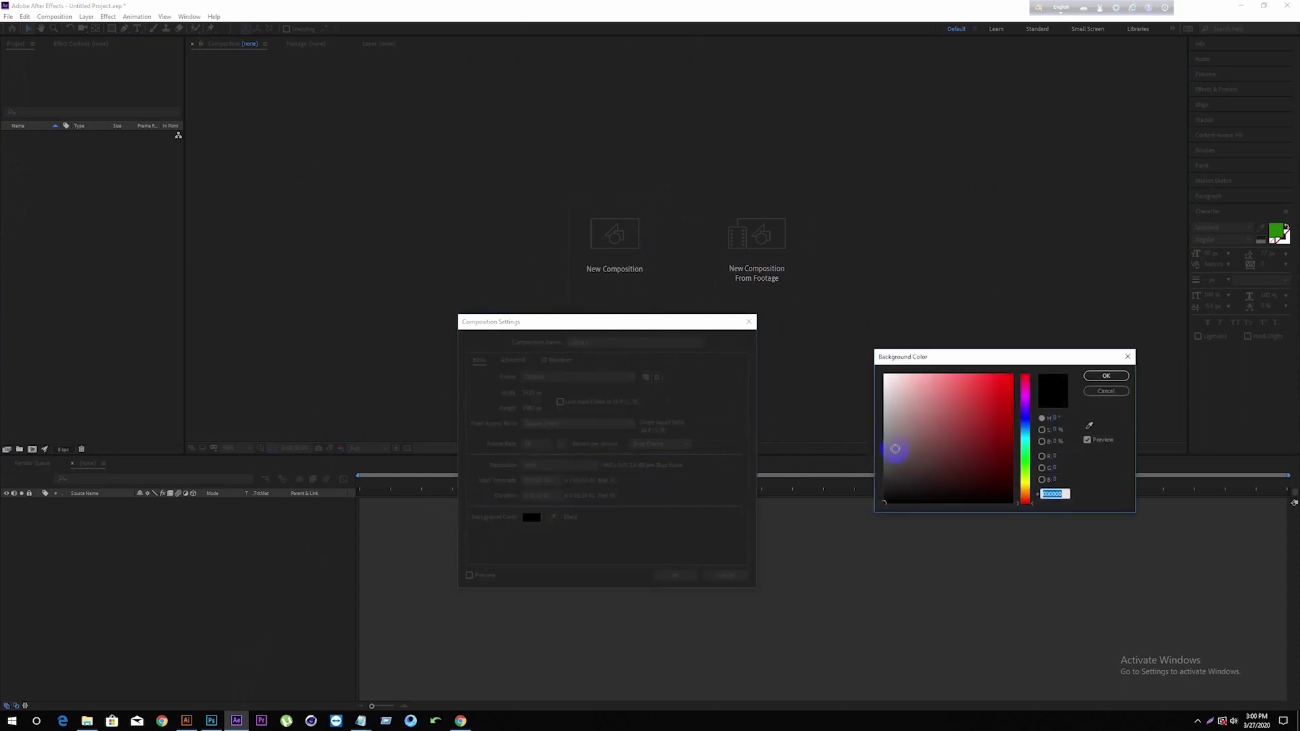
pyautogui.click(886, 457)
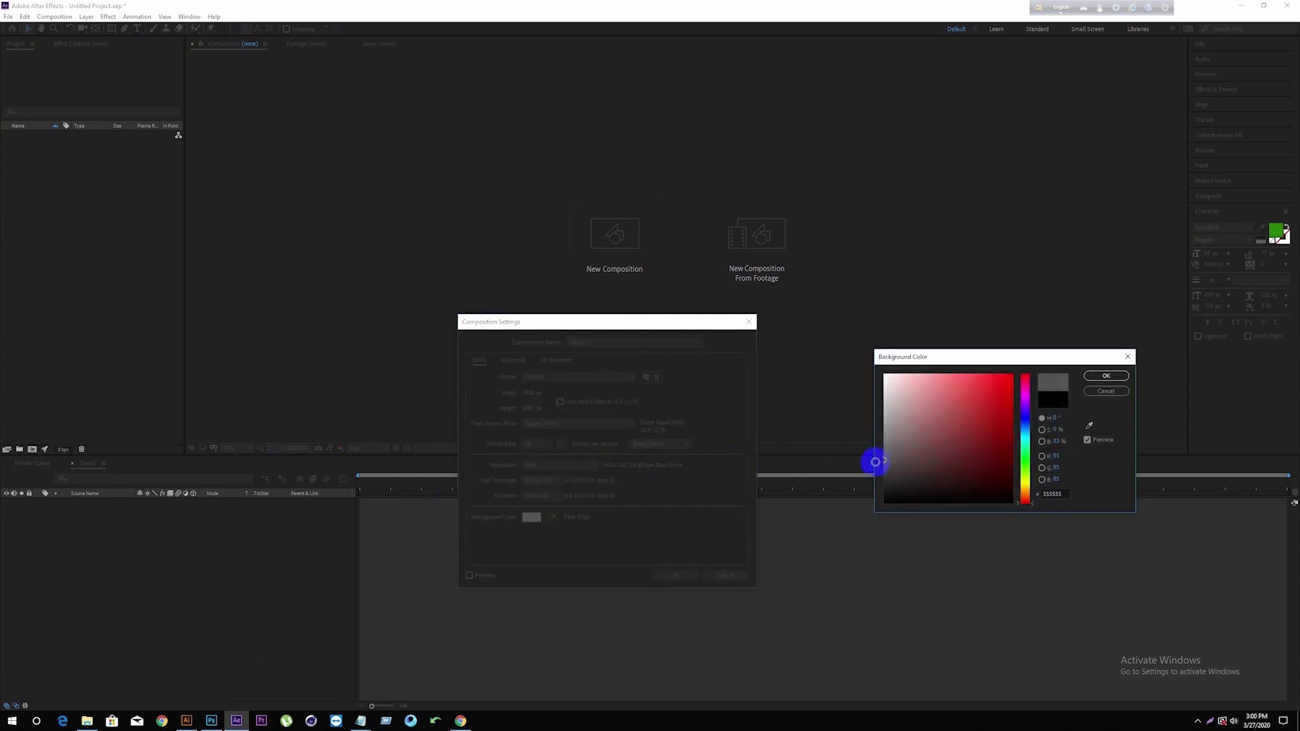
pyautogui.click(1097, 377)
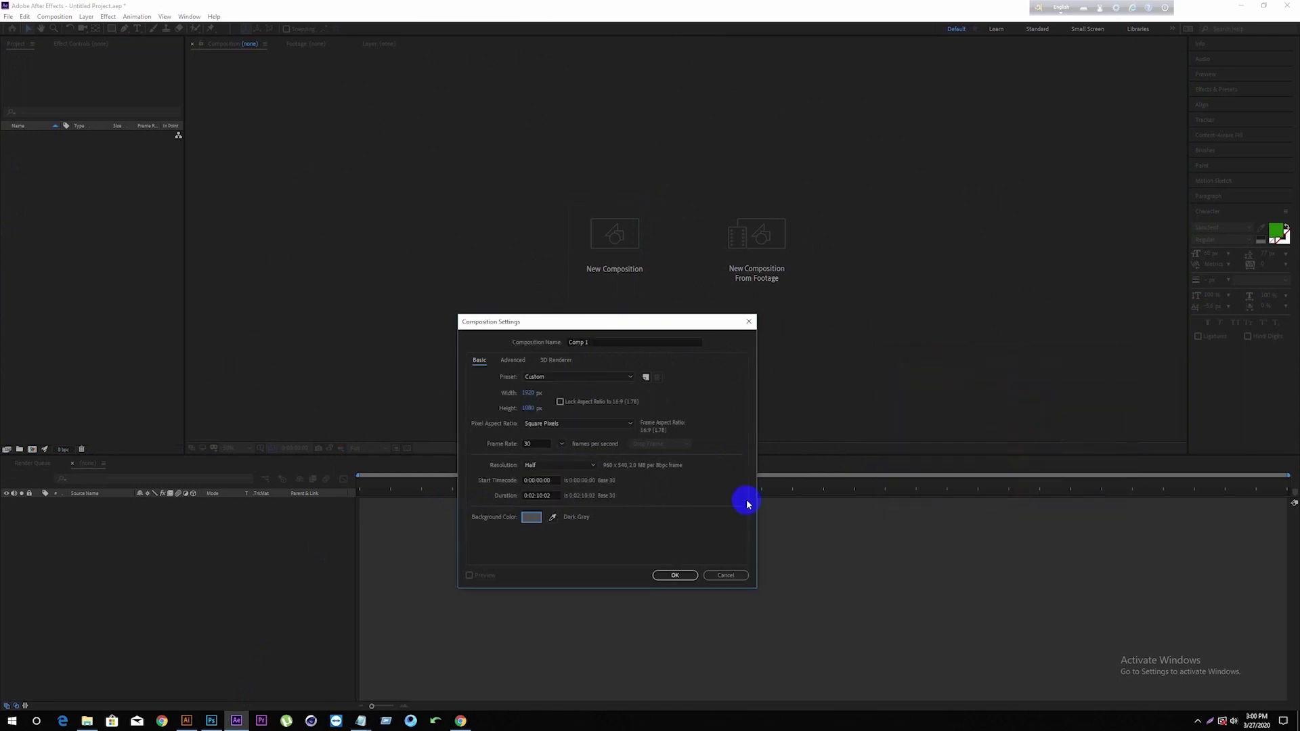
pyautogui.click(683, 576)
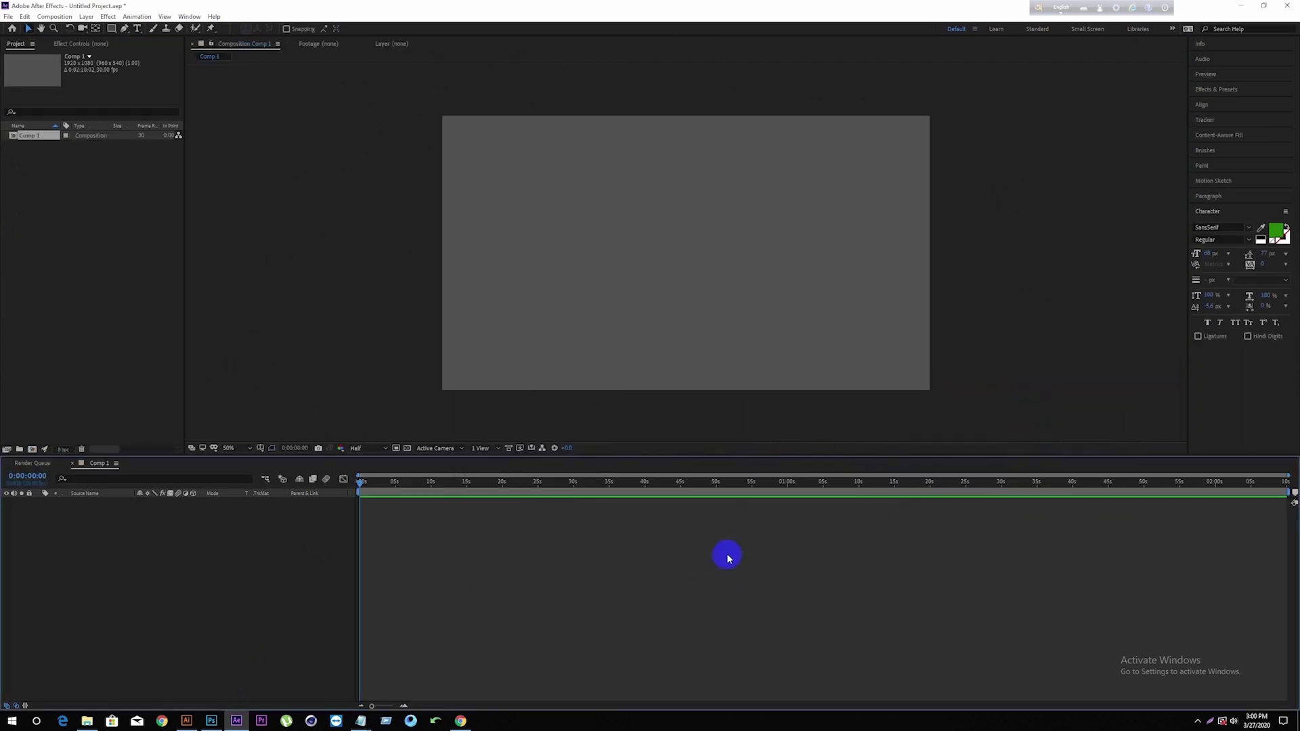
# Add a new white solid layer, White Solid 1, to the composition
pyautogui.rightClick(218, 531)
pyautogui.moveTo(333, 536)
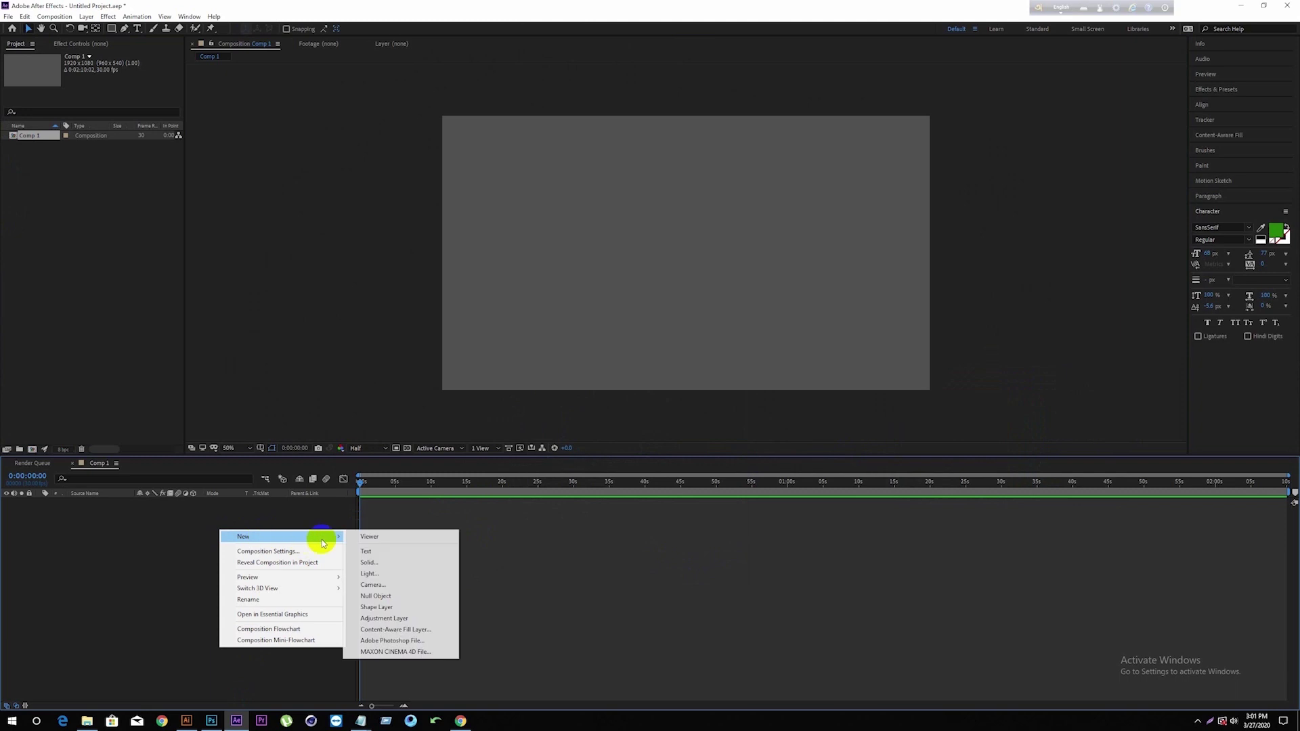
pyautogui.click(398, 566)
pyautogui.click(1036, 371)
pyautogui.click(884, 374)
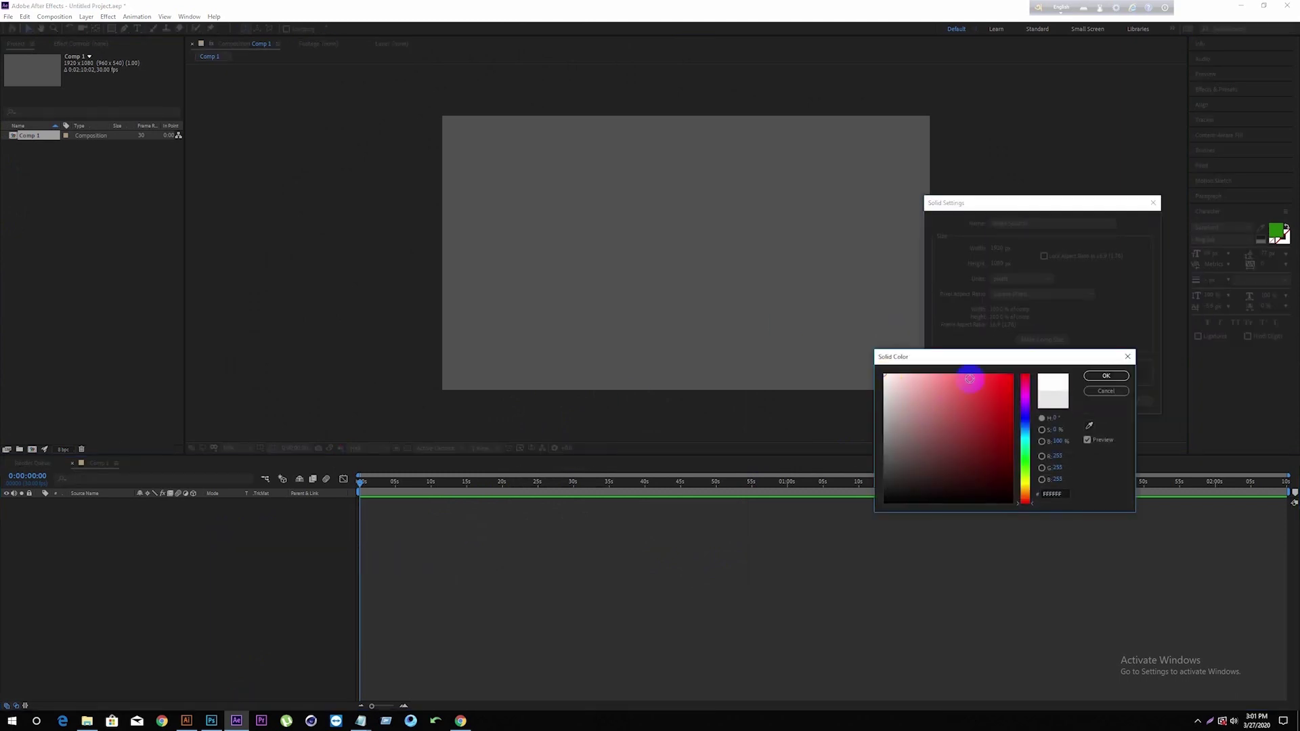
pyautogui.click(884, 378)
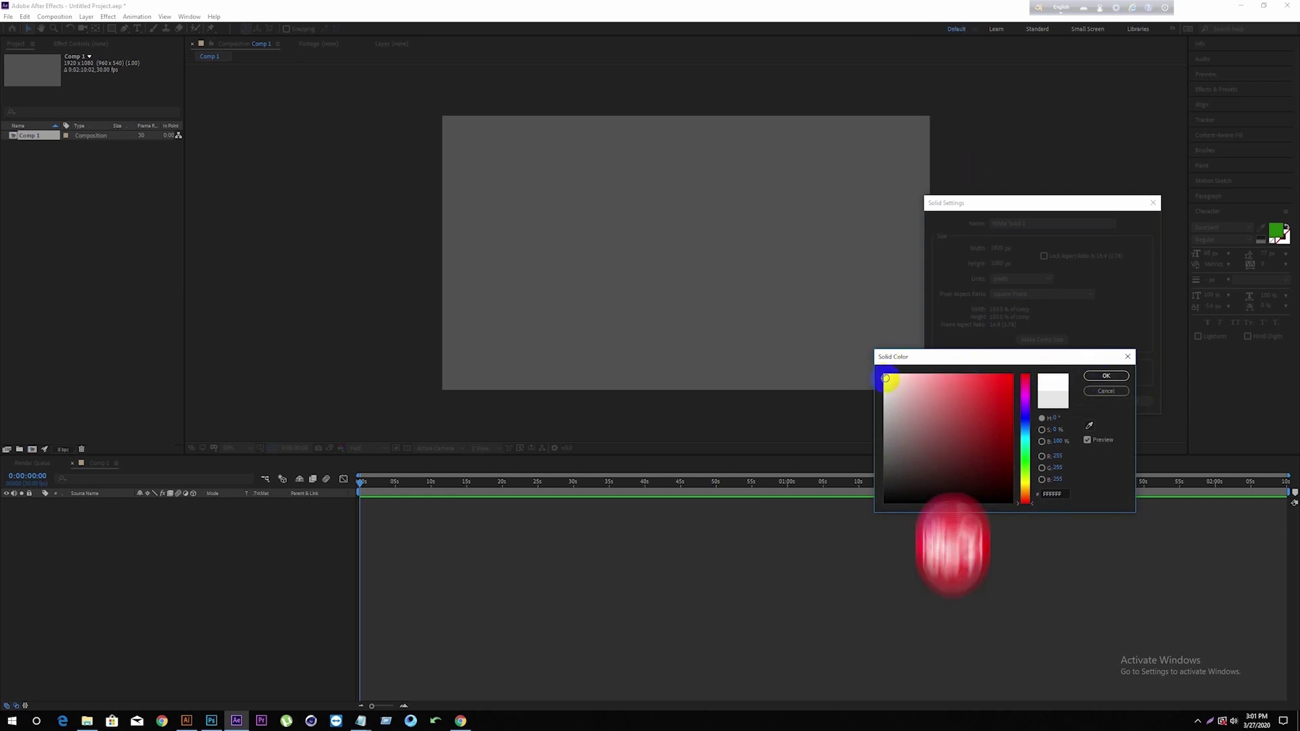
pyautogui.click(1098, 376)
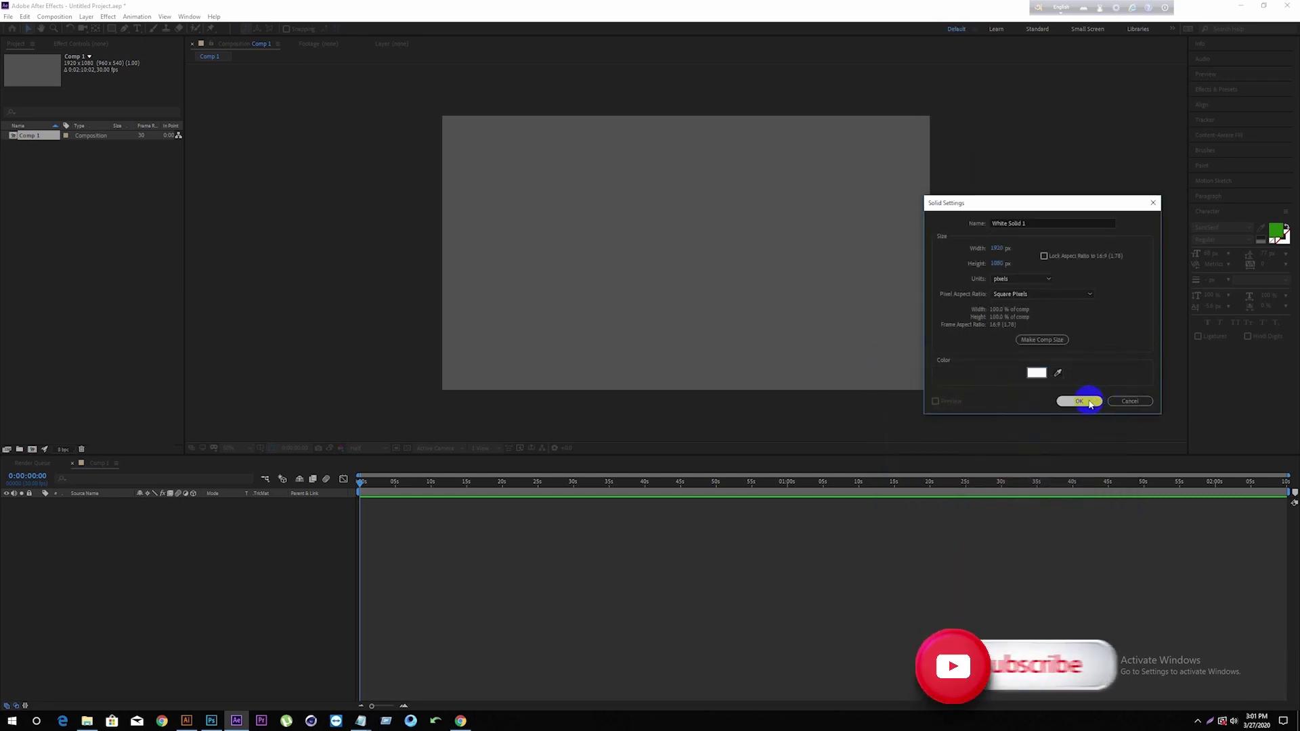
pyautogui.click(1080, 401)
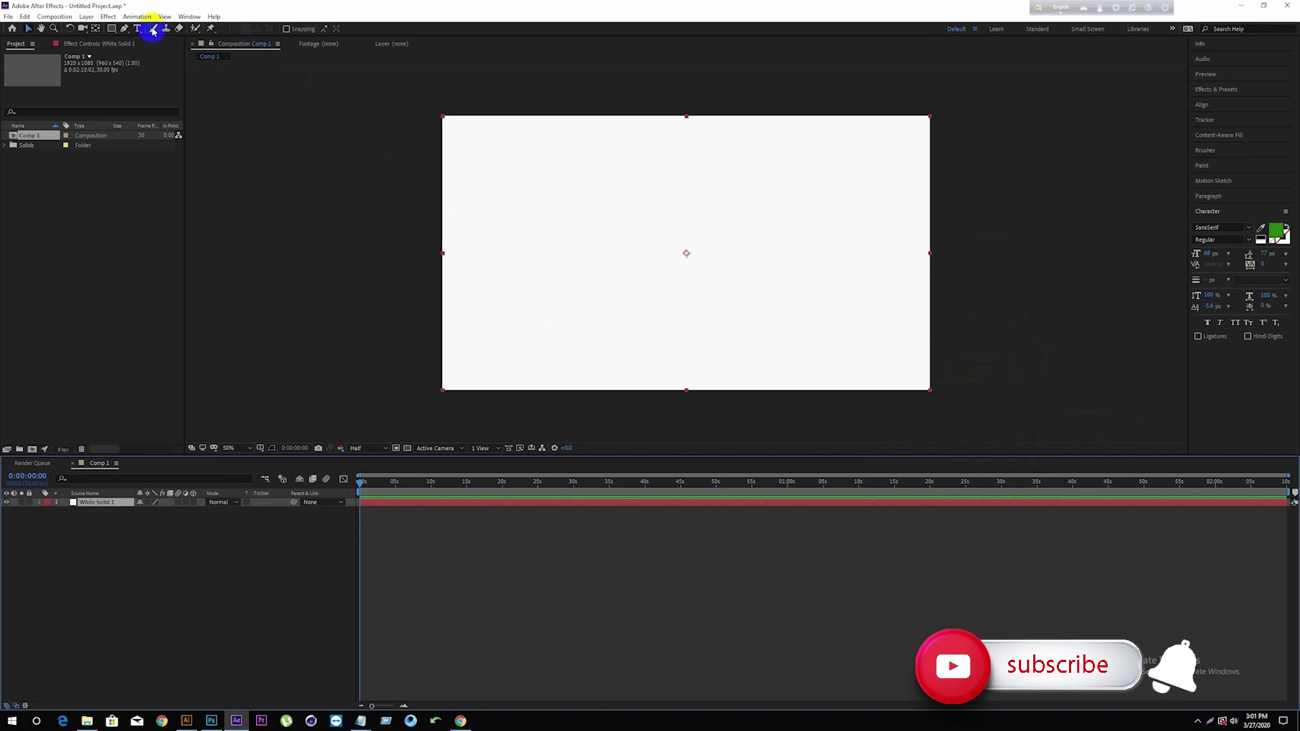
# Draw an elliptical mask on the solid and feather it to about 425 pixels
pyautogui.moveTo(109, 29); pyautogui.dragTo(139, 52)
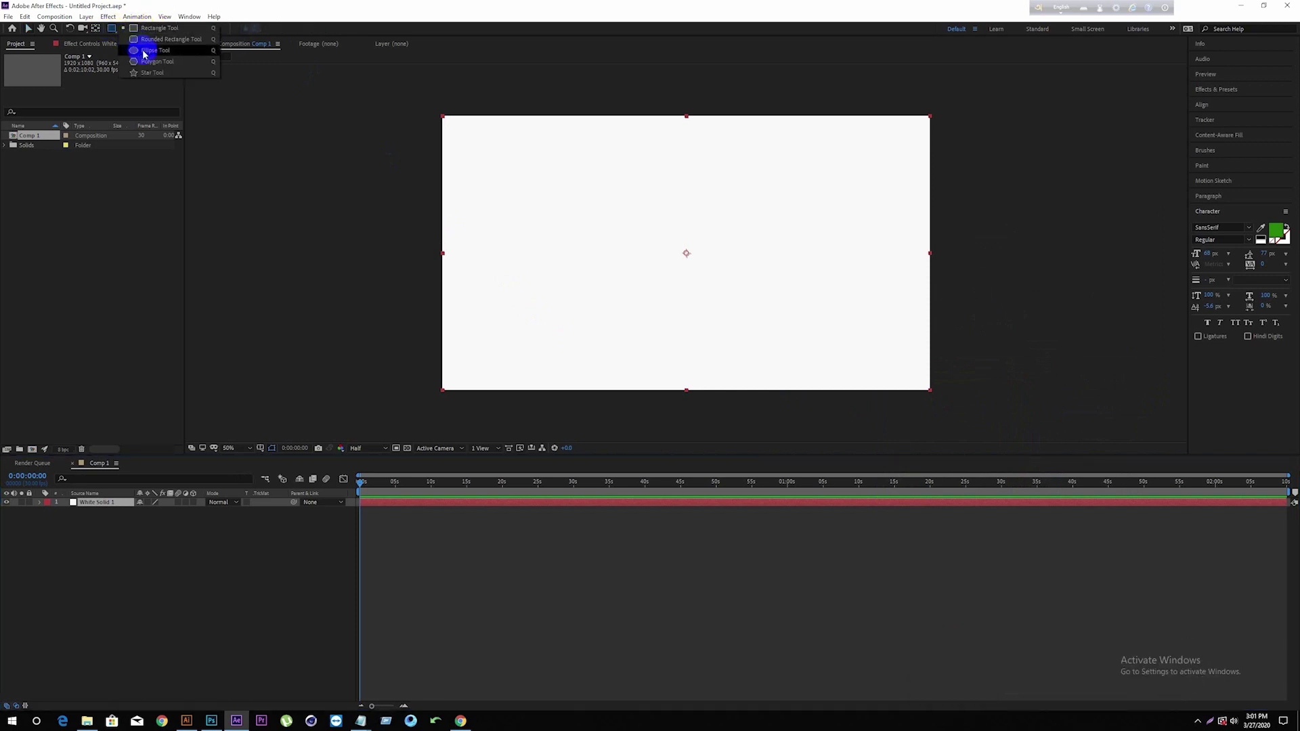
pyautogui.moveTo(454, 122); pyautogui.dragTo(917, 377)
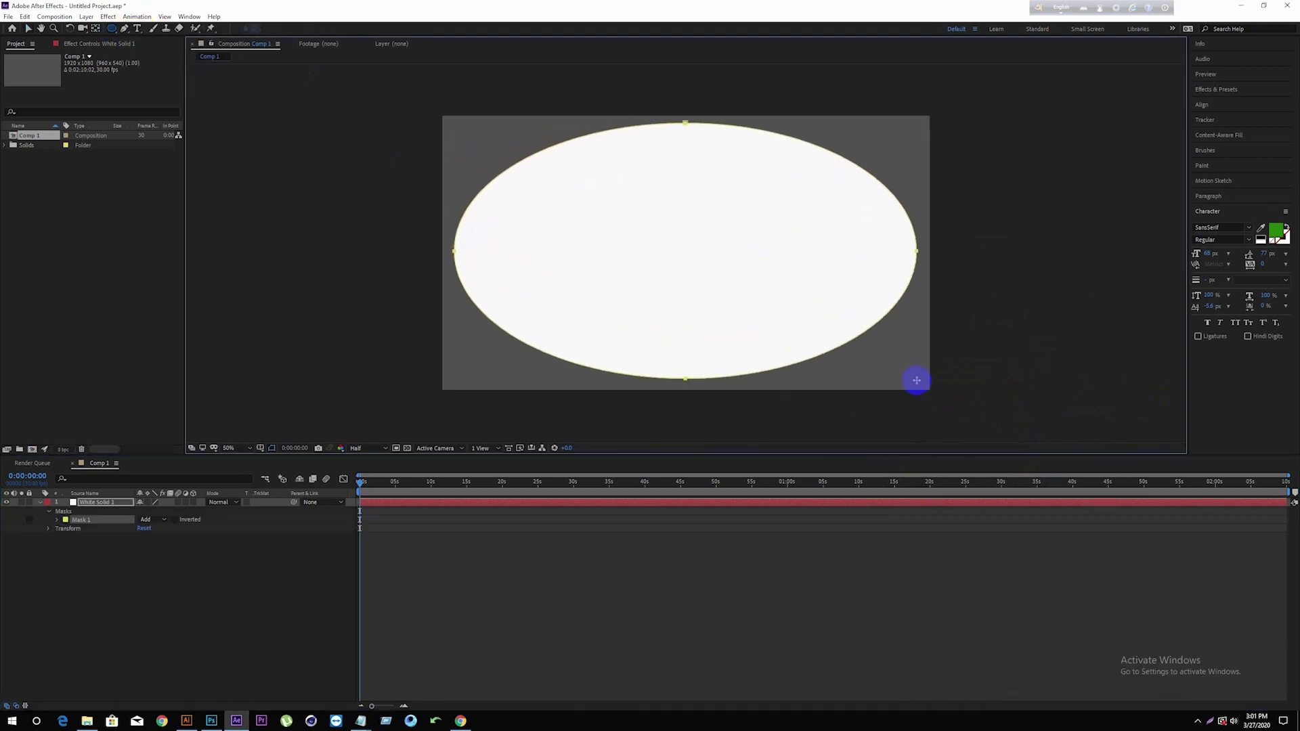
pyautogui.click(41, 502)
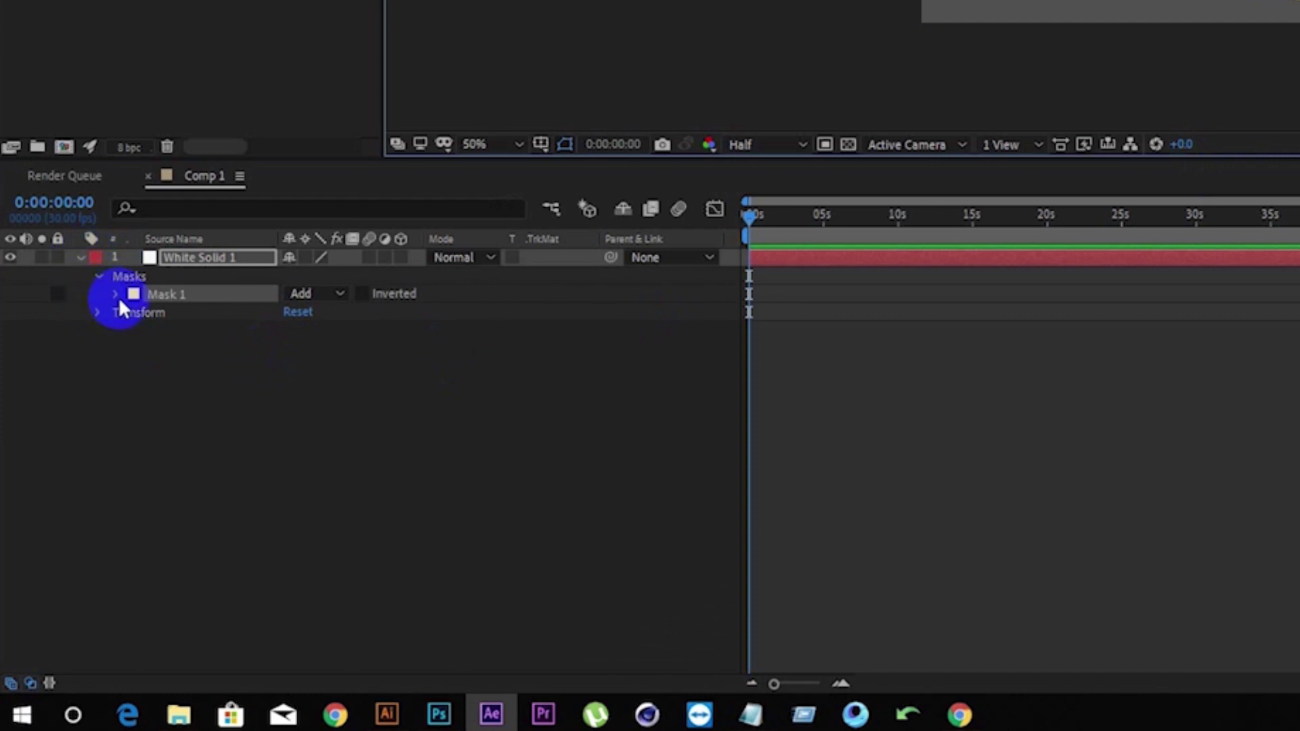
pyautogui.click(116, 294)
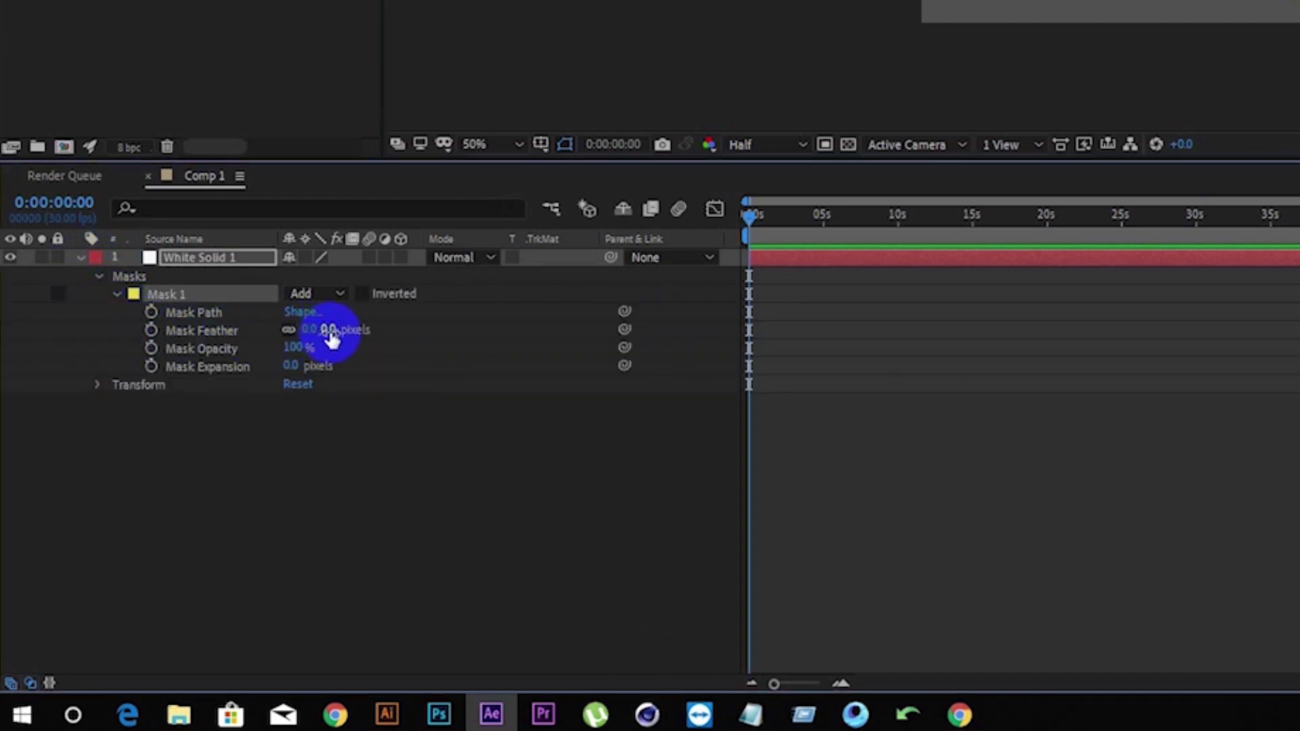
pyautogui.moveTo(330, 339); pyautogui.dragTo(751, 332)
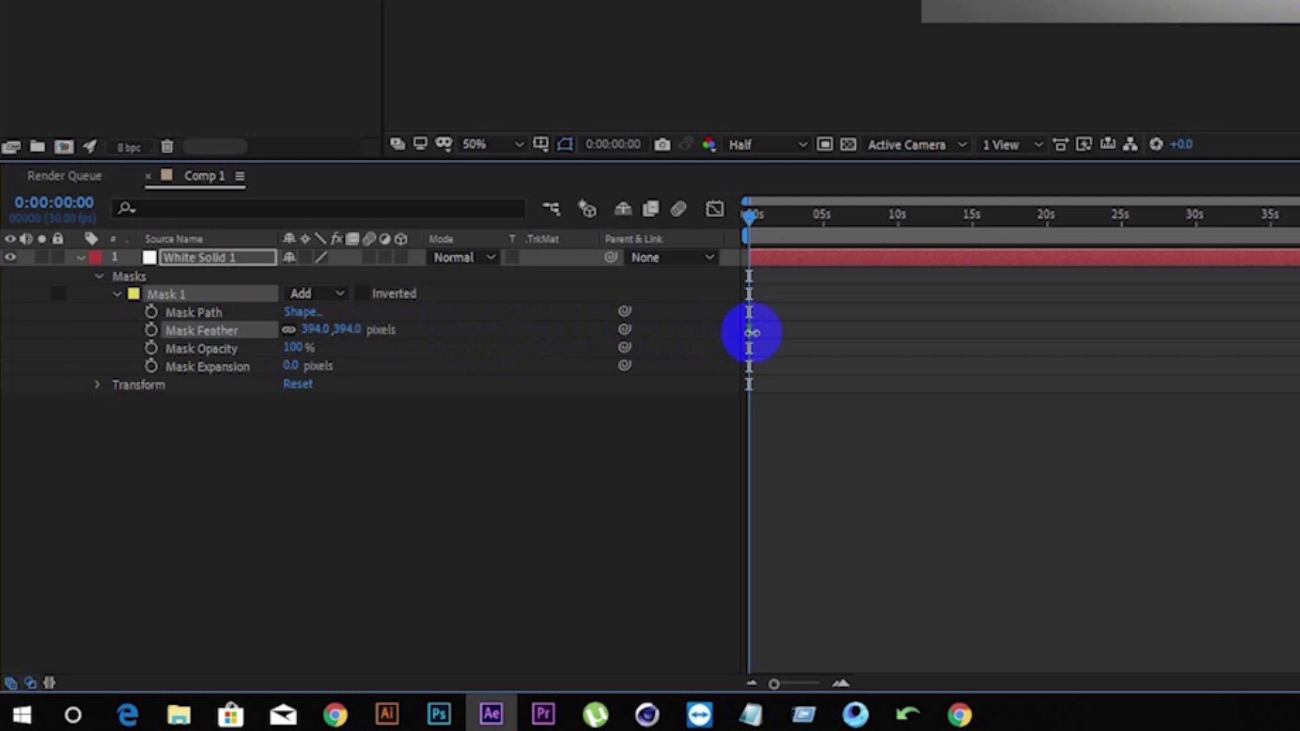
pyautogui.moveTo(752, 333); pyautogui.dragTo(785, 332)
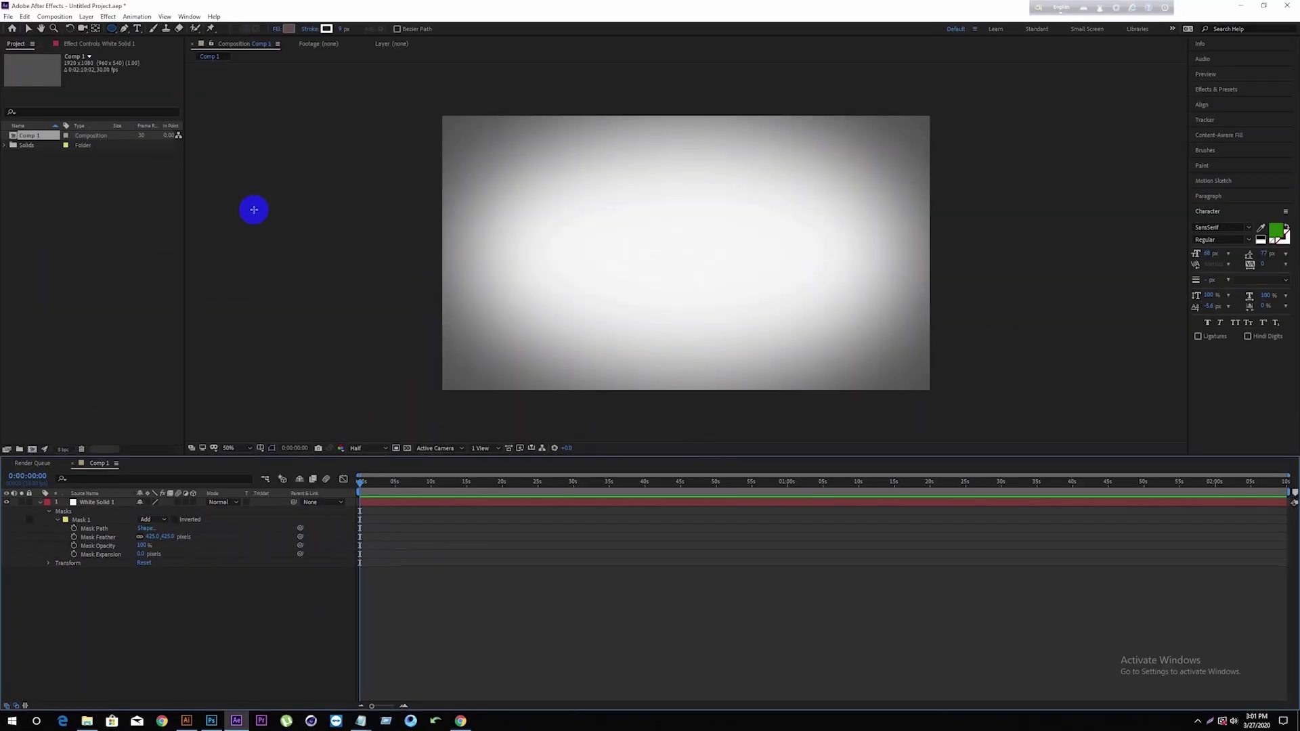
pyautogui.click(26, 29)
pyautogui.click(566, 371)
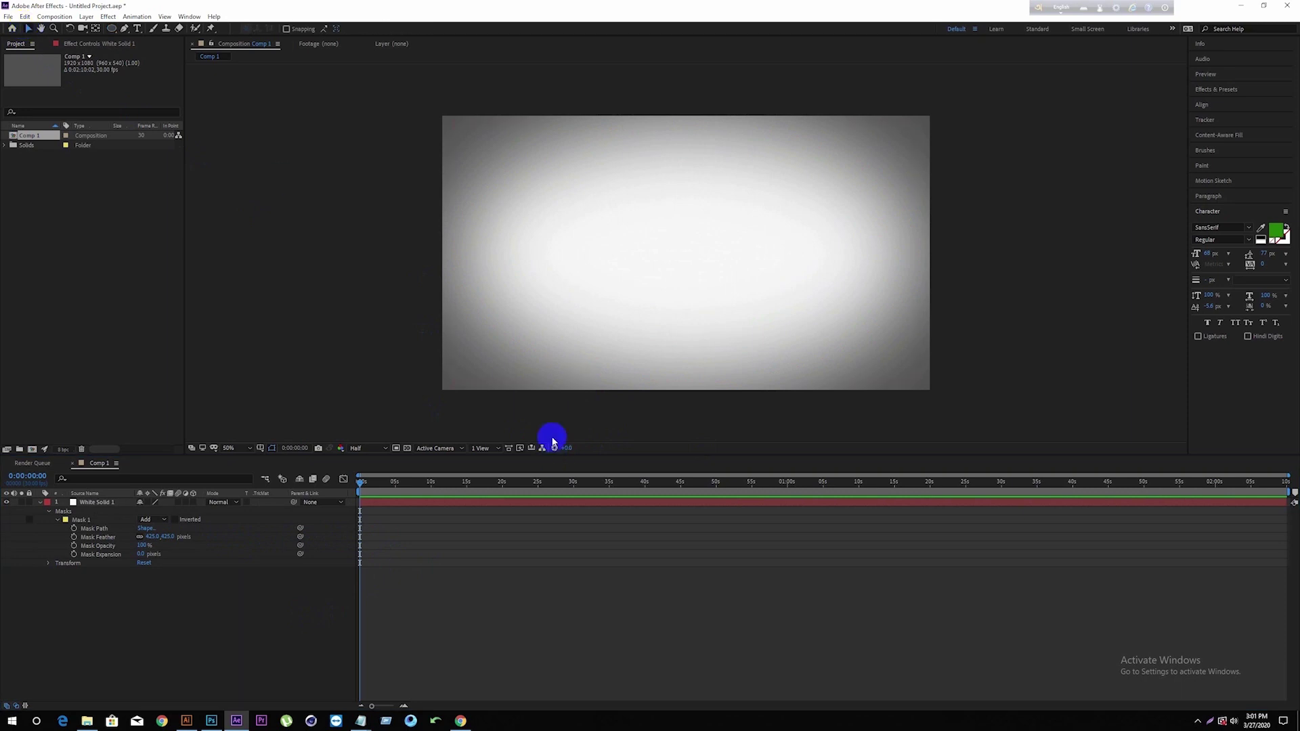
pyautogui.click(39, 503)
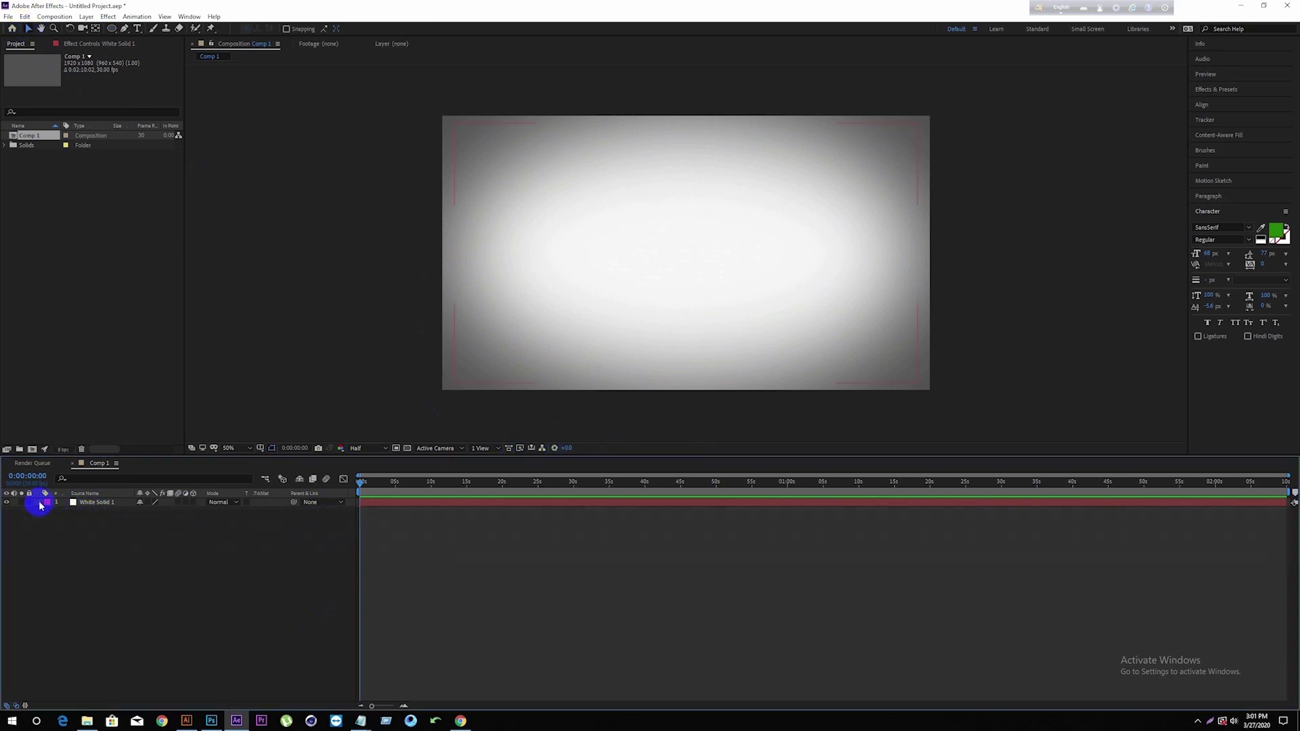
# Add a new text layer reading 'timer'
pyautogui.rightClick(180, 564)
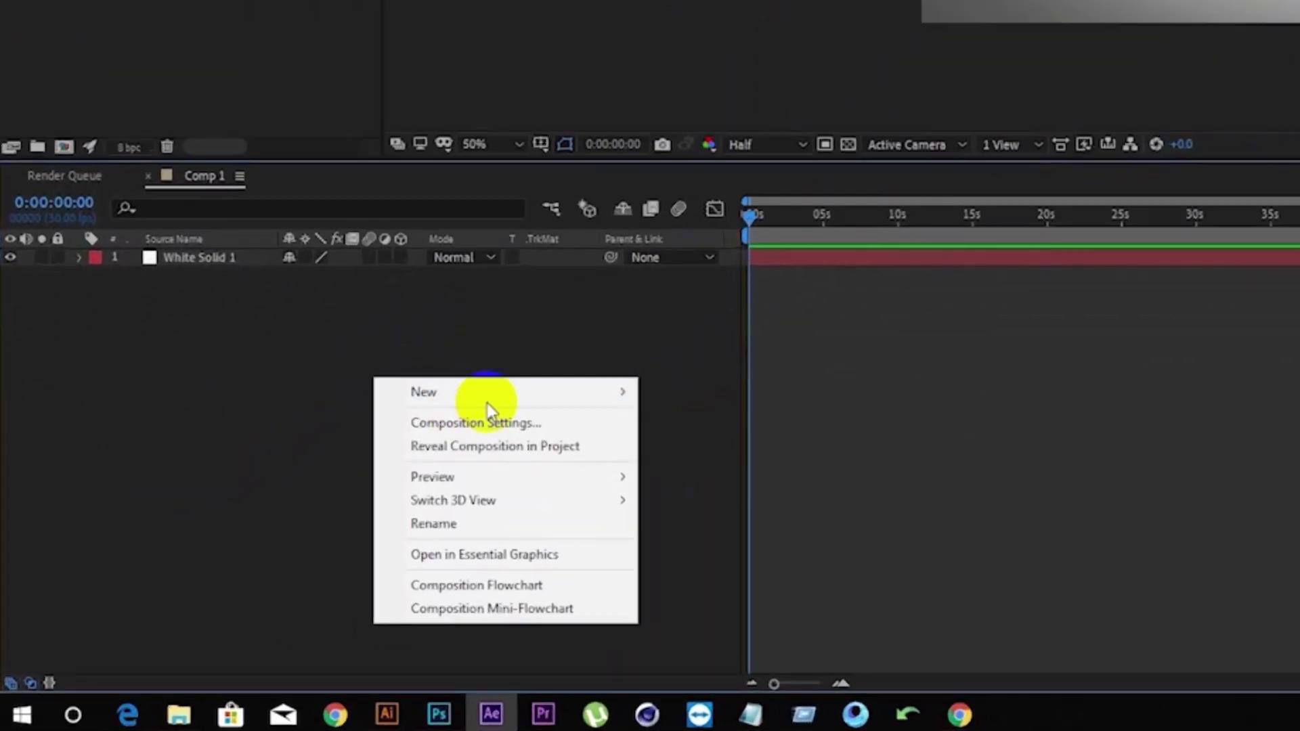
pyautogui.moveTo(490, 400)
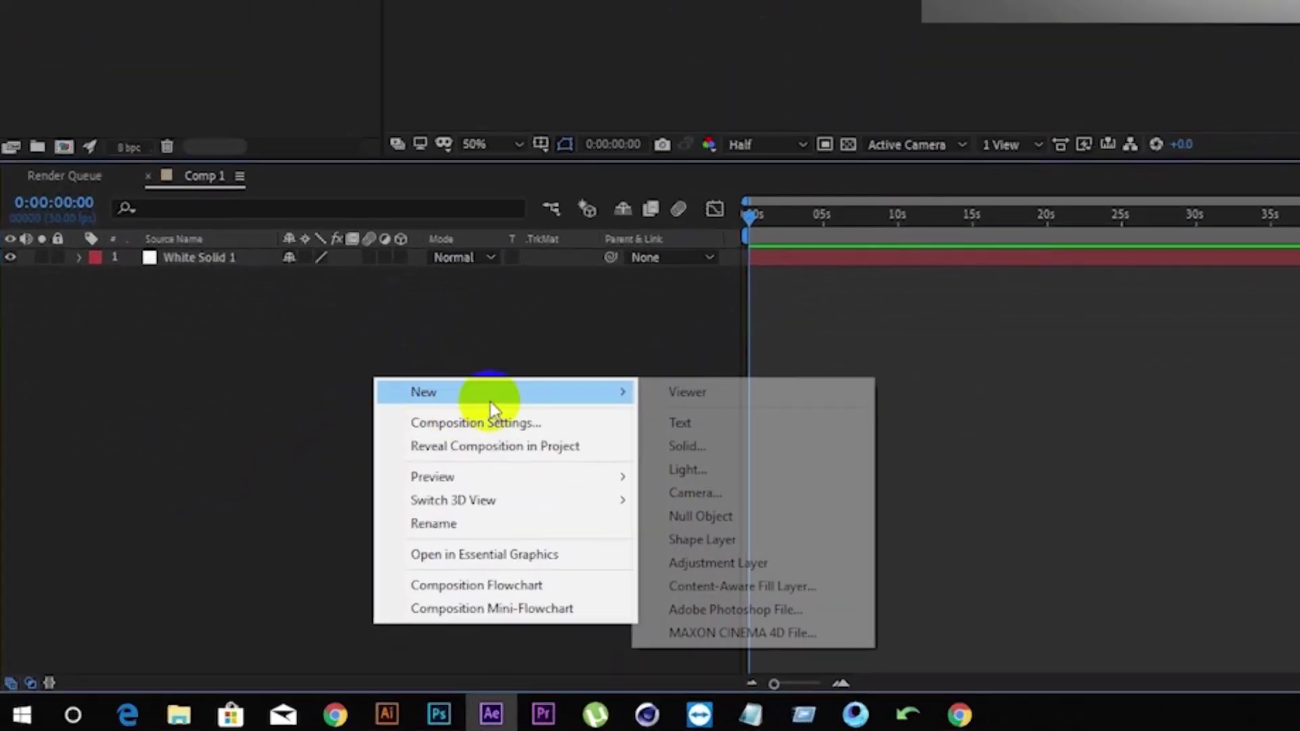
pyautogui.click(704, 421)
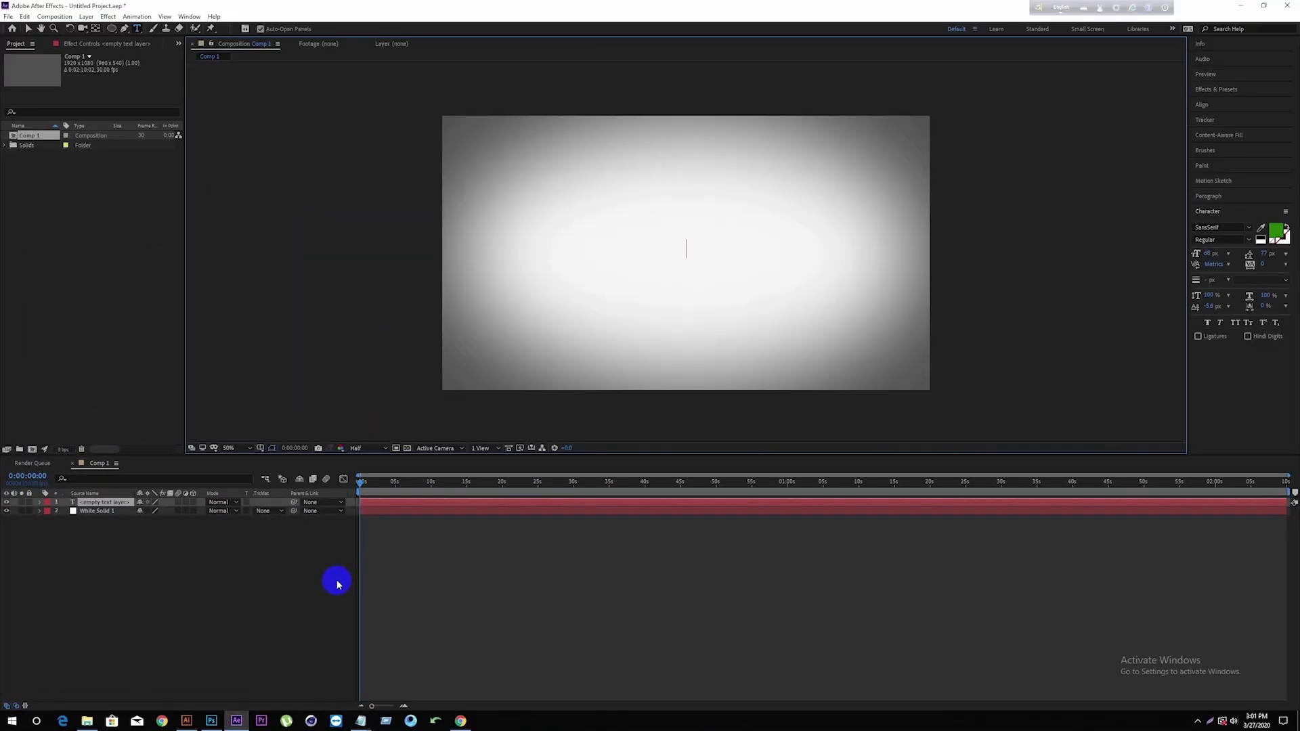
pyautogui.write('timer')
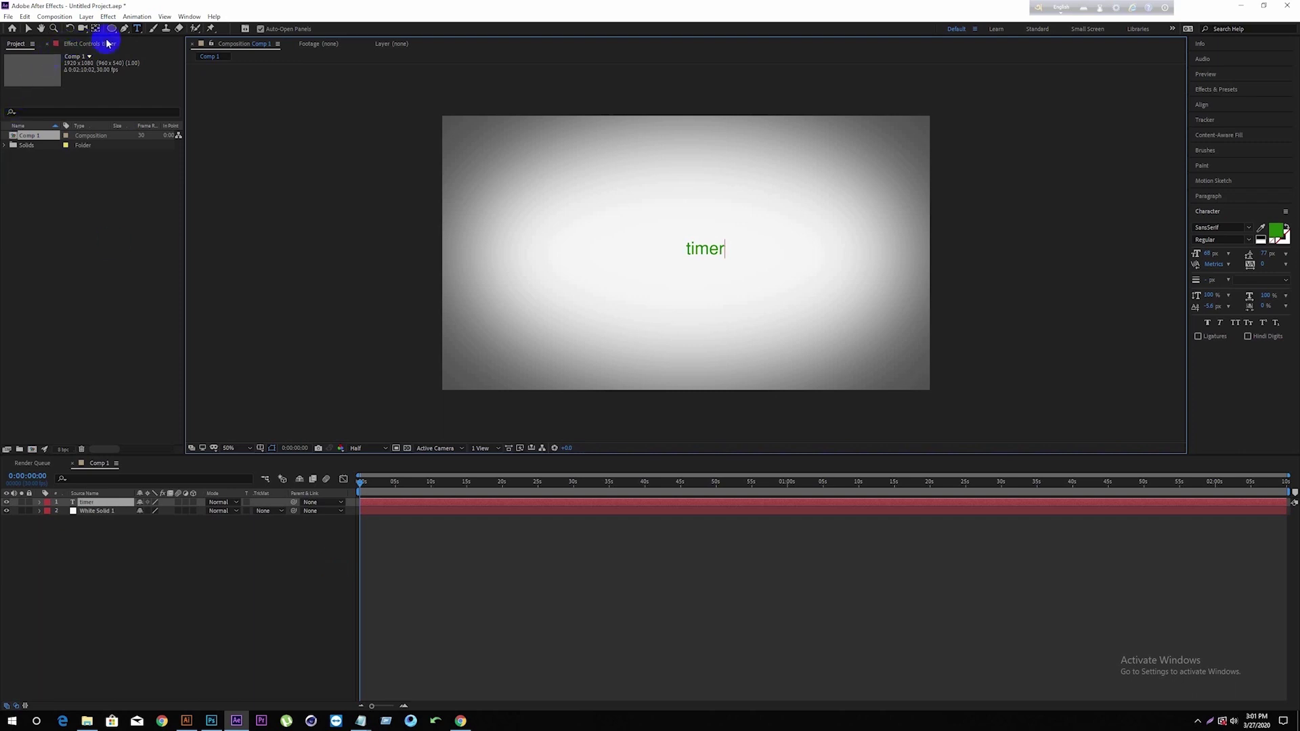
pyautogui.click(26, 29)
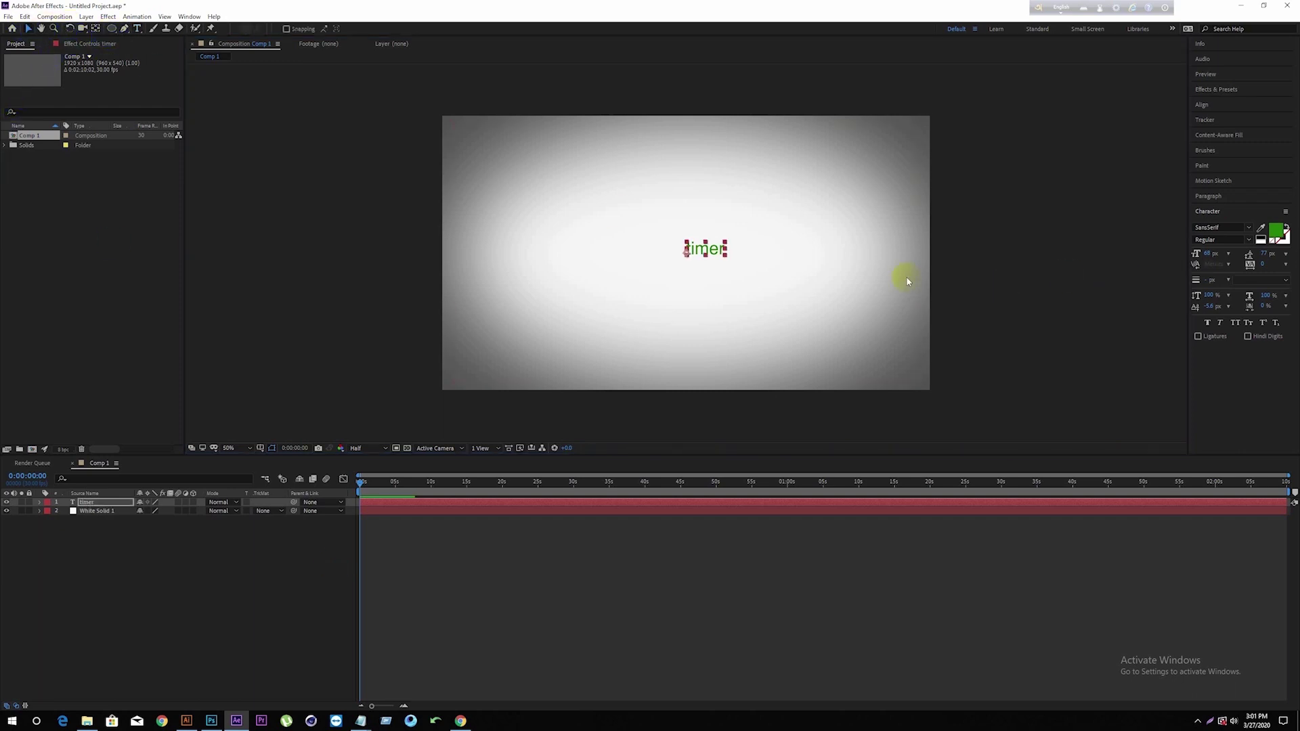
# Enlarge the timer text, set it to Bold, and centre it in the comp
pyautogui.moveTo(726, 256)
pyautogui.mouseDown()
pyautogui.moveTo(801, 258)
pyautogui.moveTo(701, 248)
pyautogui.mouseUp()
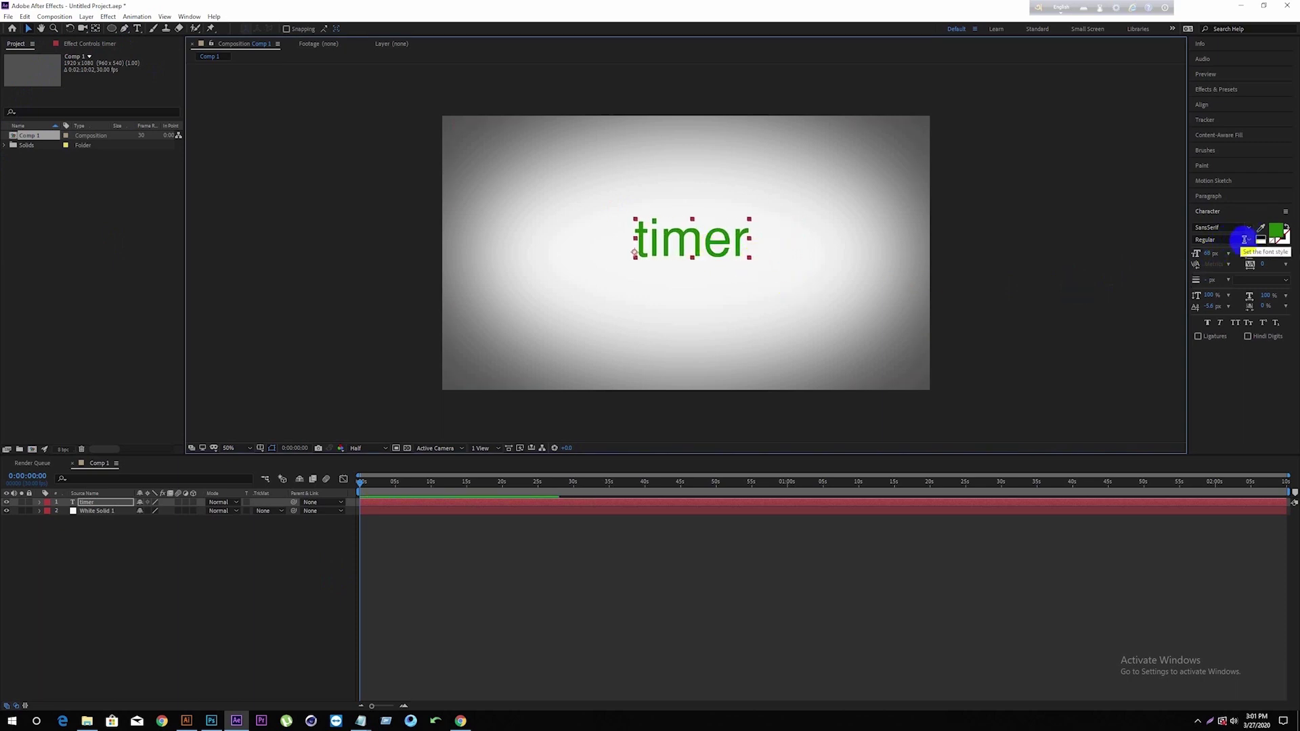
pyautogui.click(1247, 241)
pyautogui.click(1218, 272)
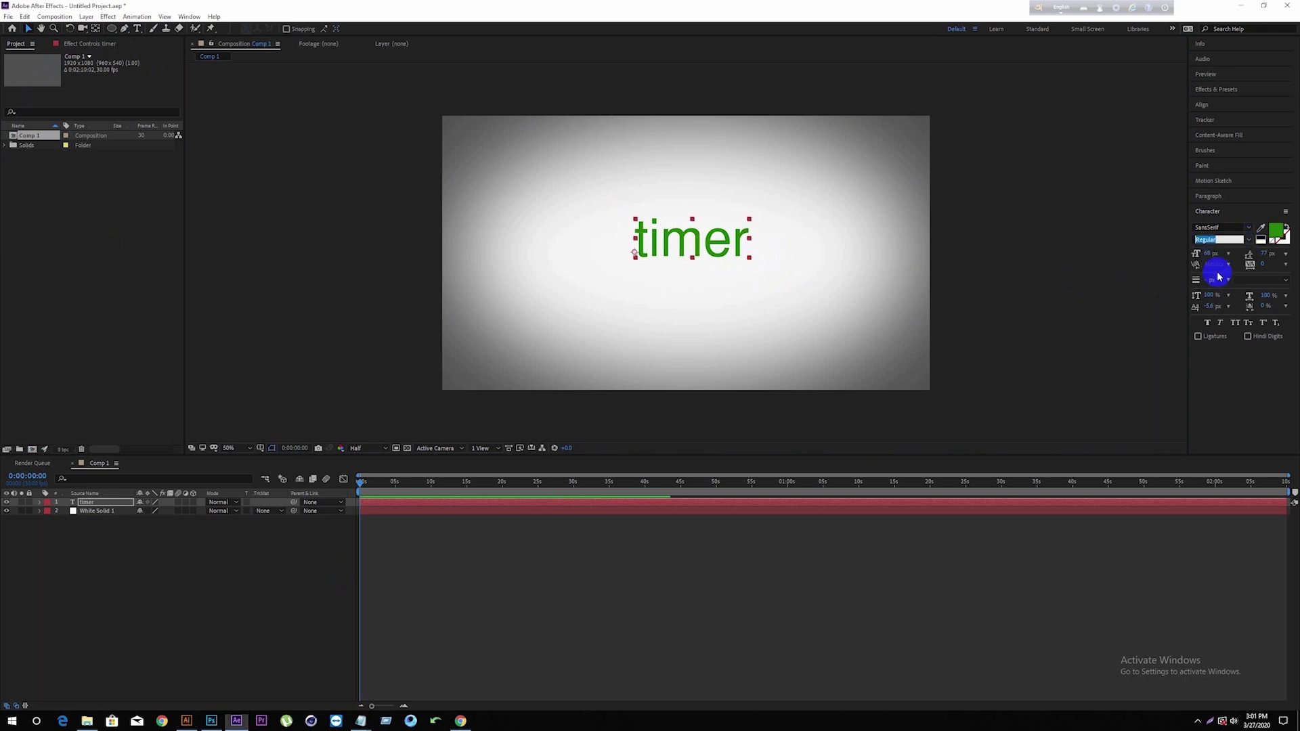
pyautogui.moveTo(697, 241); pyautogui.dragTo(690, 243)
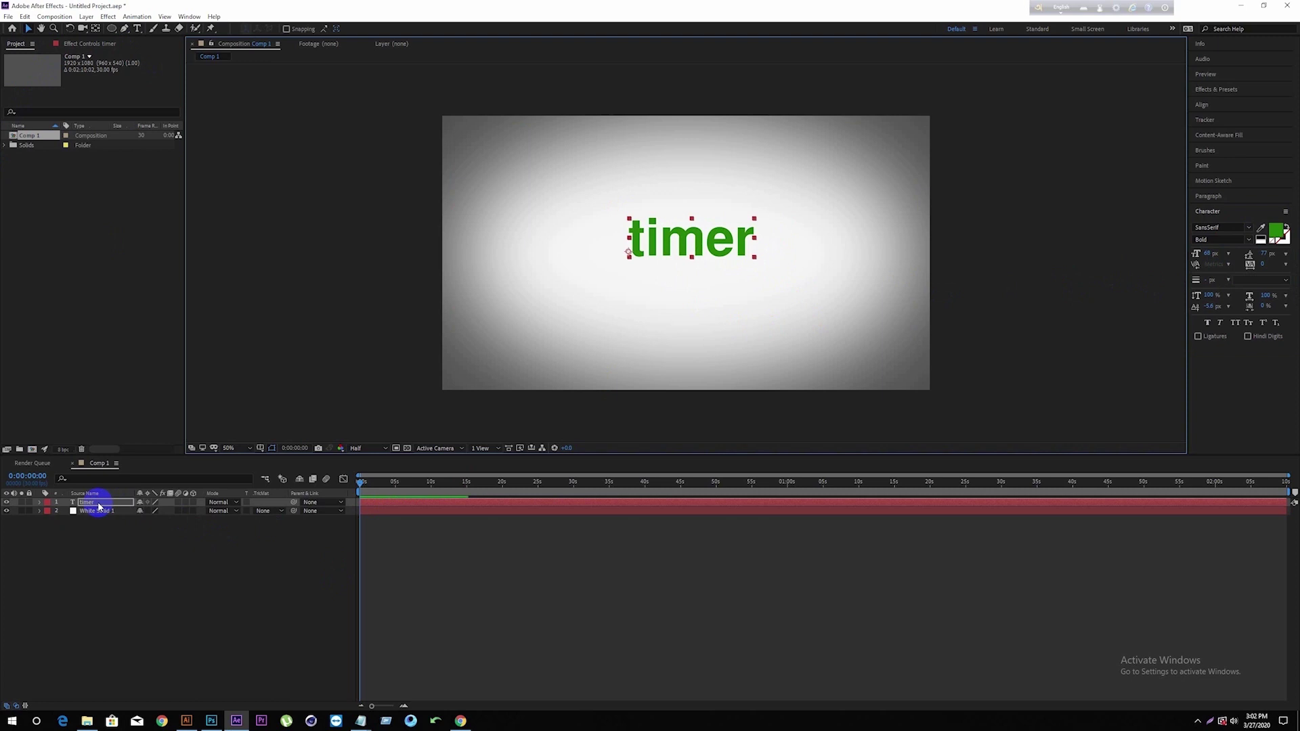
# Add the expression 'time' to the timer layer's Source Text
pyautogui.click(38, 504)
pyautogui.click(48, 513)
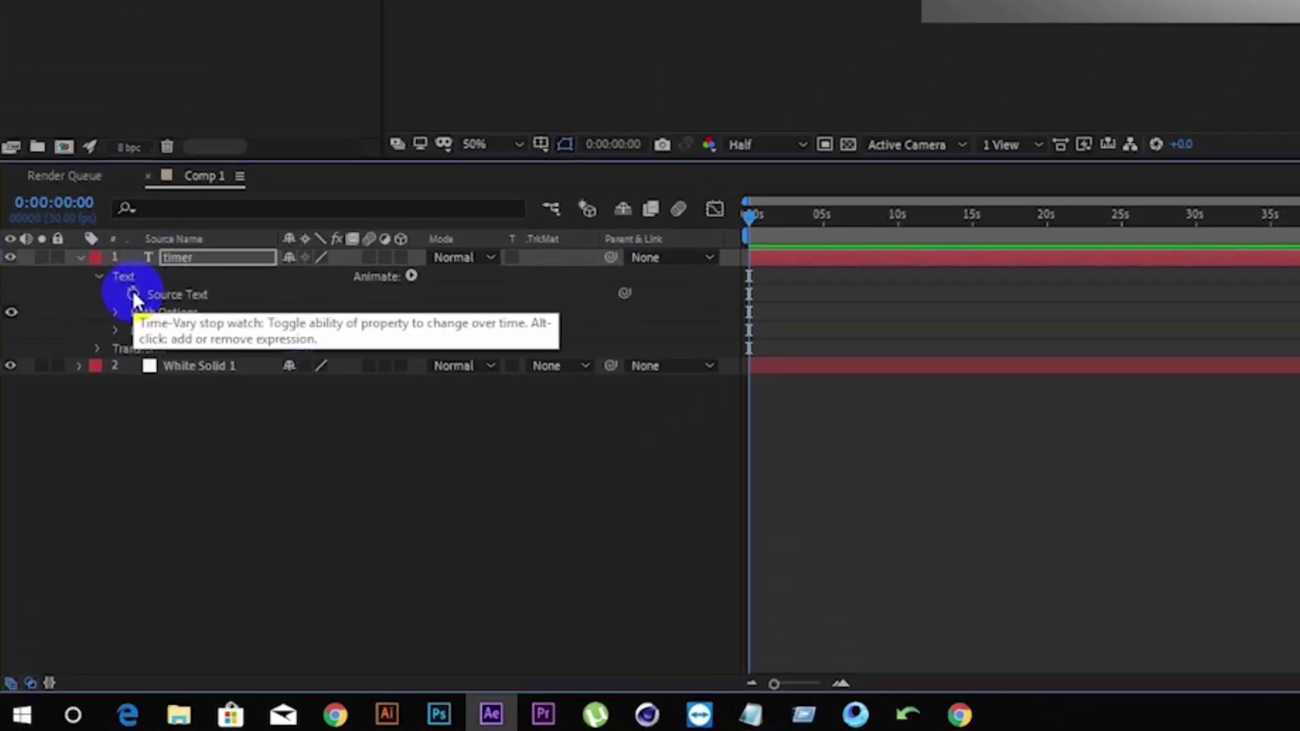
pyautogui.keyDown('alt'); pyautogui.click(134, 295); pyautogui.keyUp('alt')
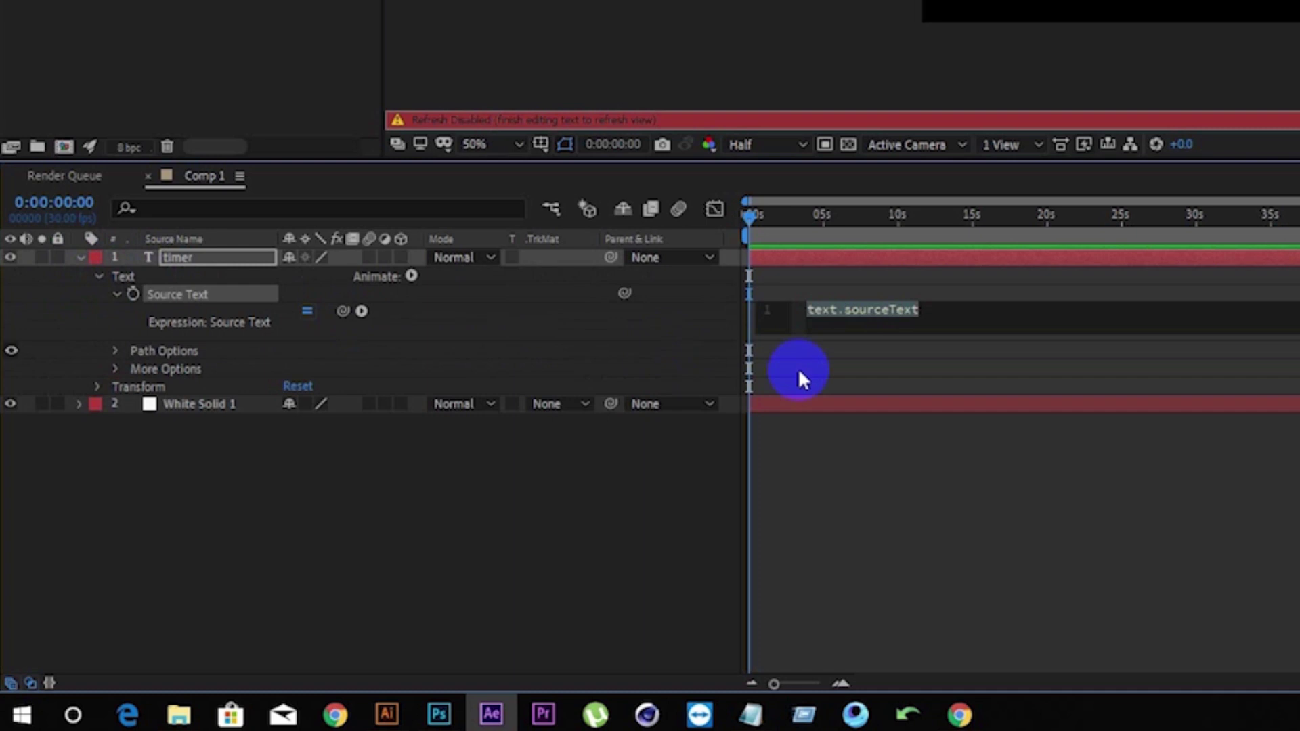
pyautogui.write('t')
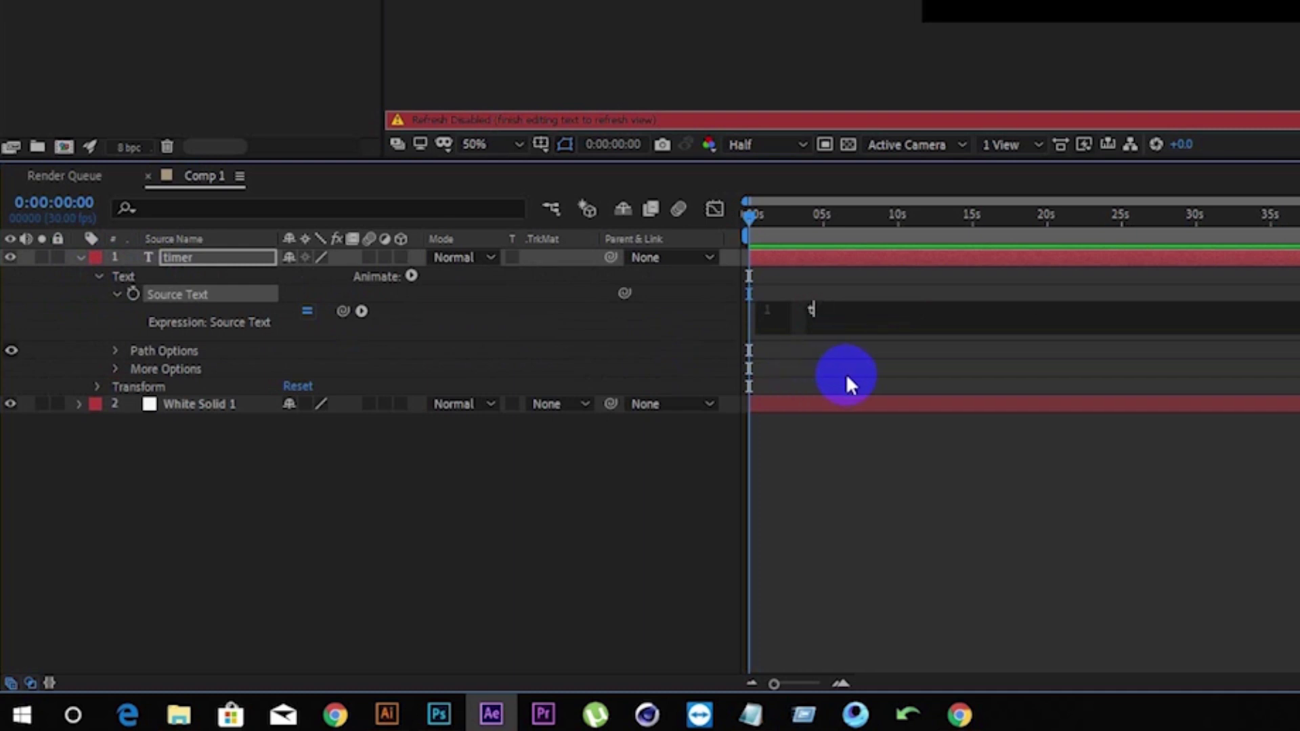
pyautogui.write('ime')
pyautogui.click(1103, 314)
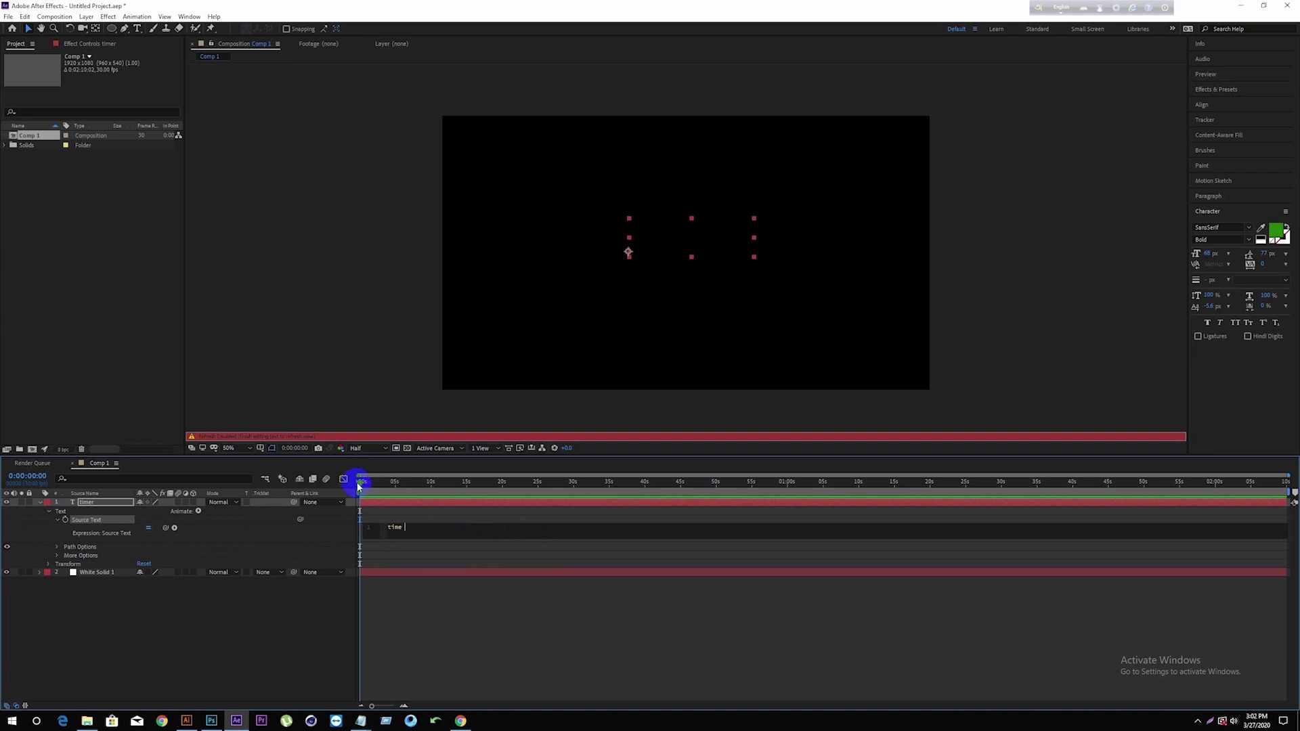
pyautogui.click(359, 486)
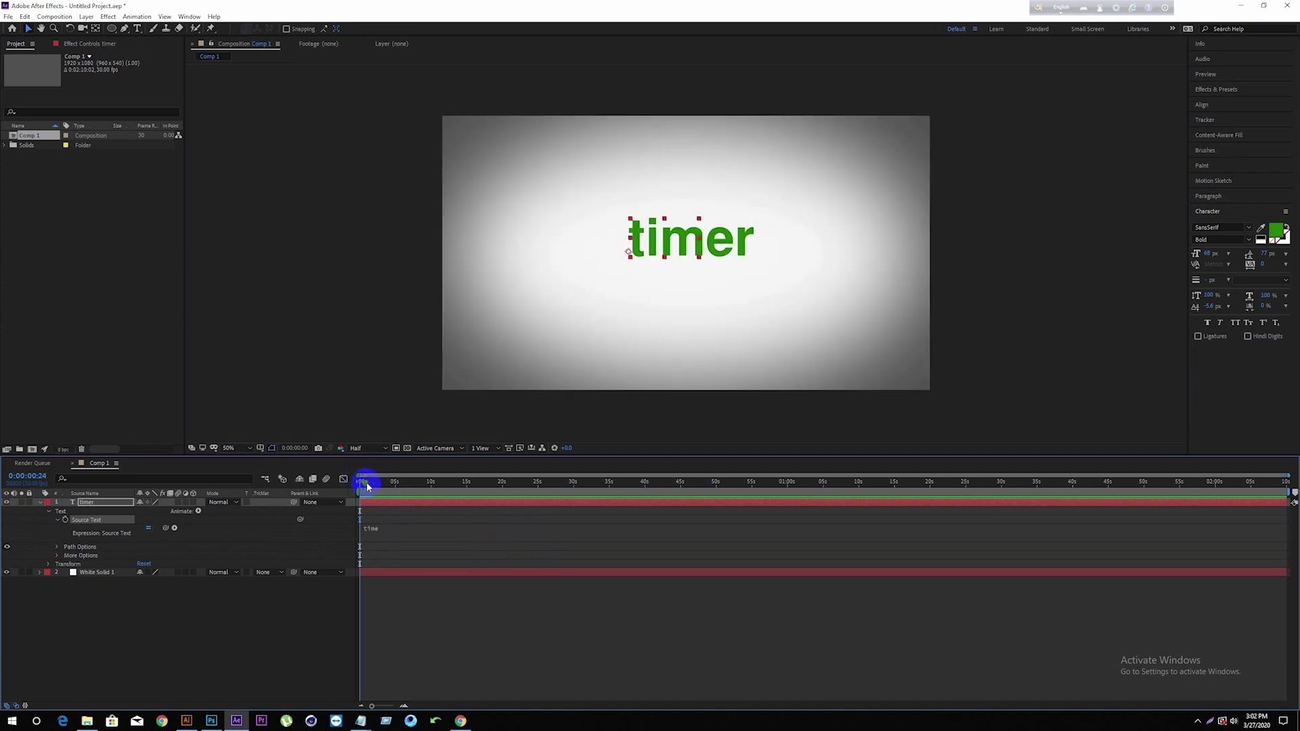
# Preview the counter and scrub near the start to check the elapsed-second values
pyautogui.press('space')
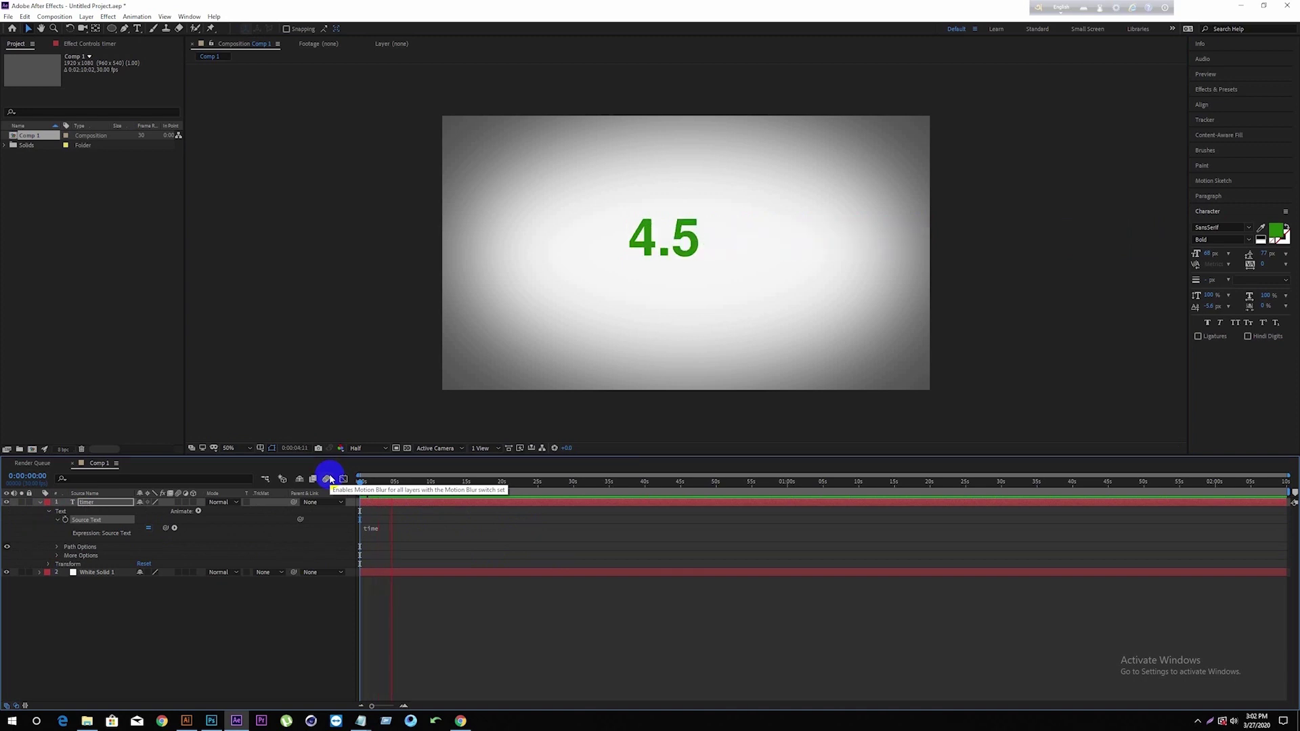
pyautogui.press('space')
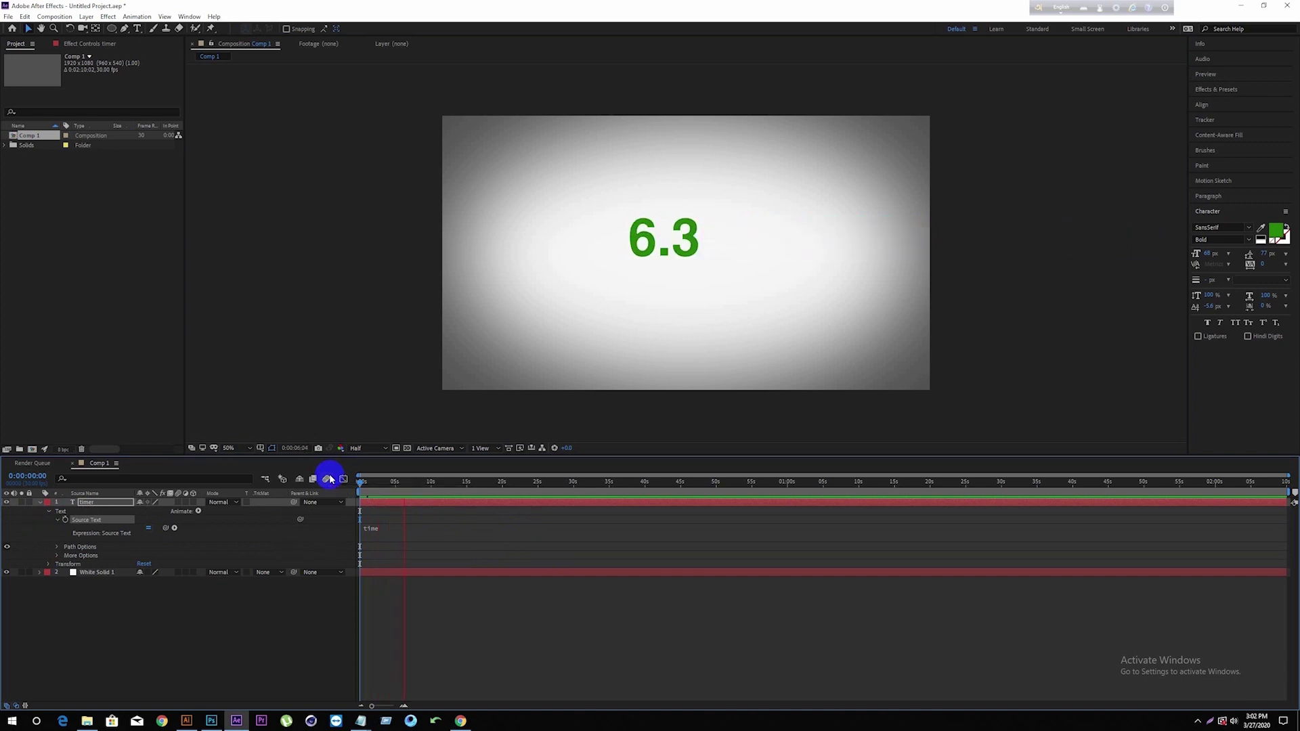
pyautogui.moveTo(406, 485); pyautogui.dragTo(370, 482)
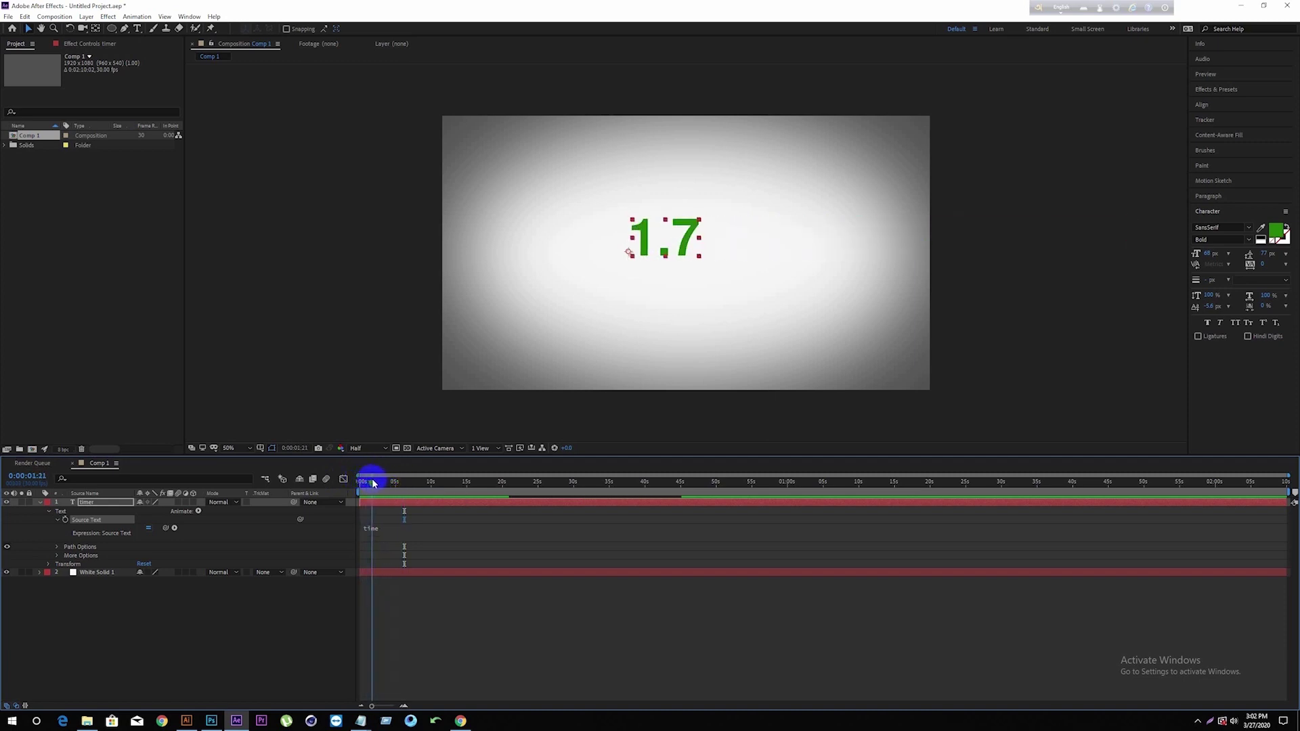
pyautogui.moveTo(369, 482); pyautogui.dragTo(361, 482)
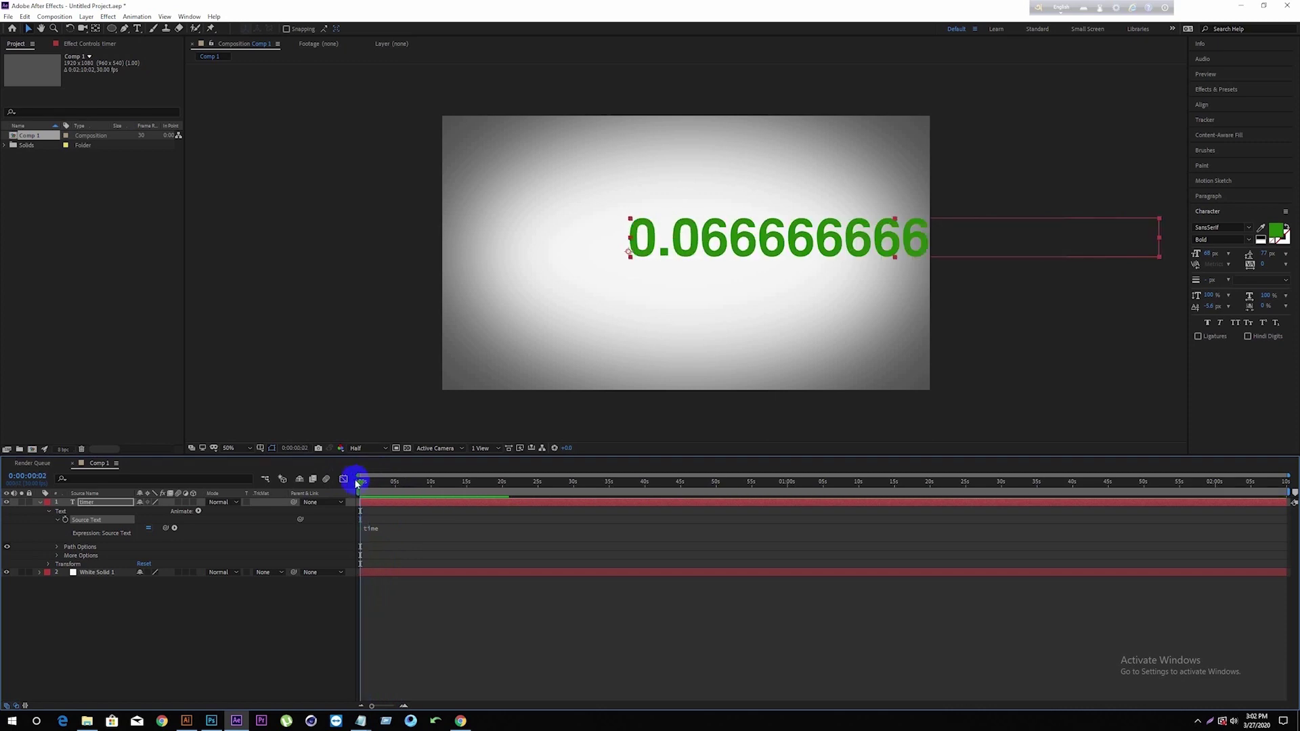
# Change the Source Text expression to Math.floor(time); and scrub to check whole seconds
pyautogui.click(365, 528)
pyautogui.click(810, 312)
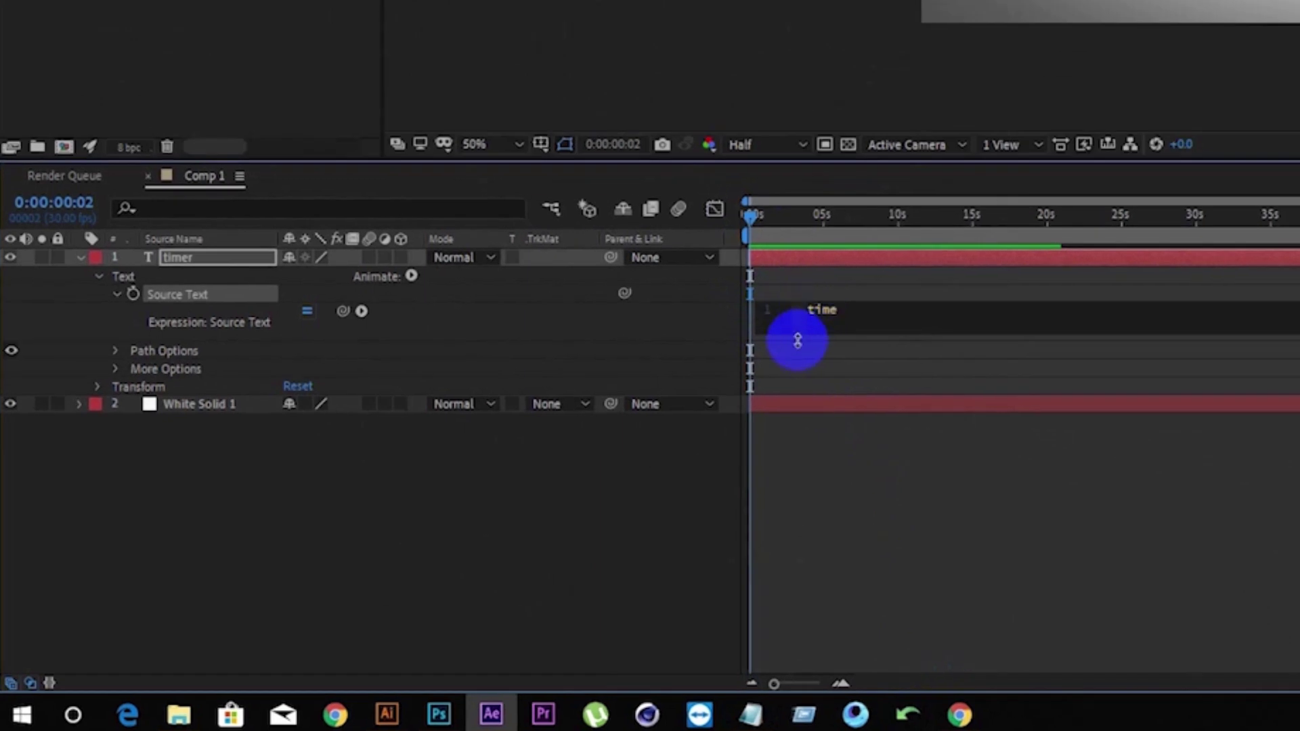
pyautogui.write('Math')
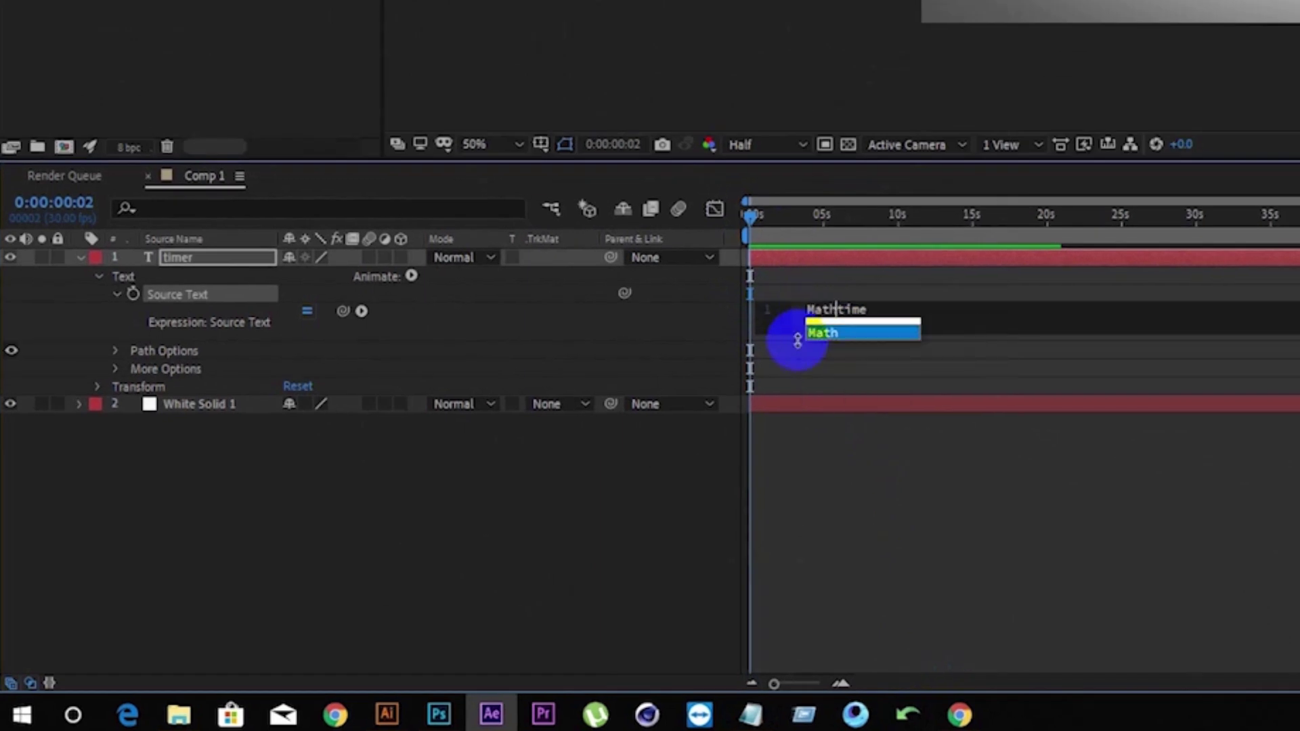
pyautogui.write('.')
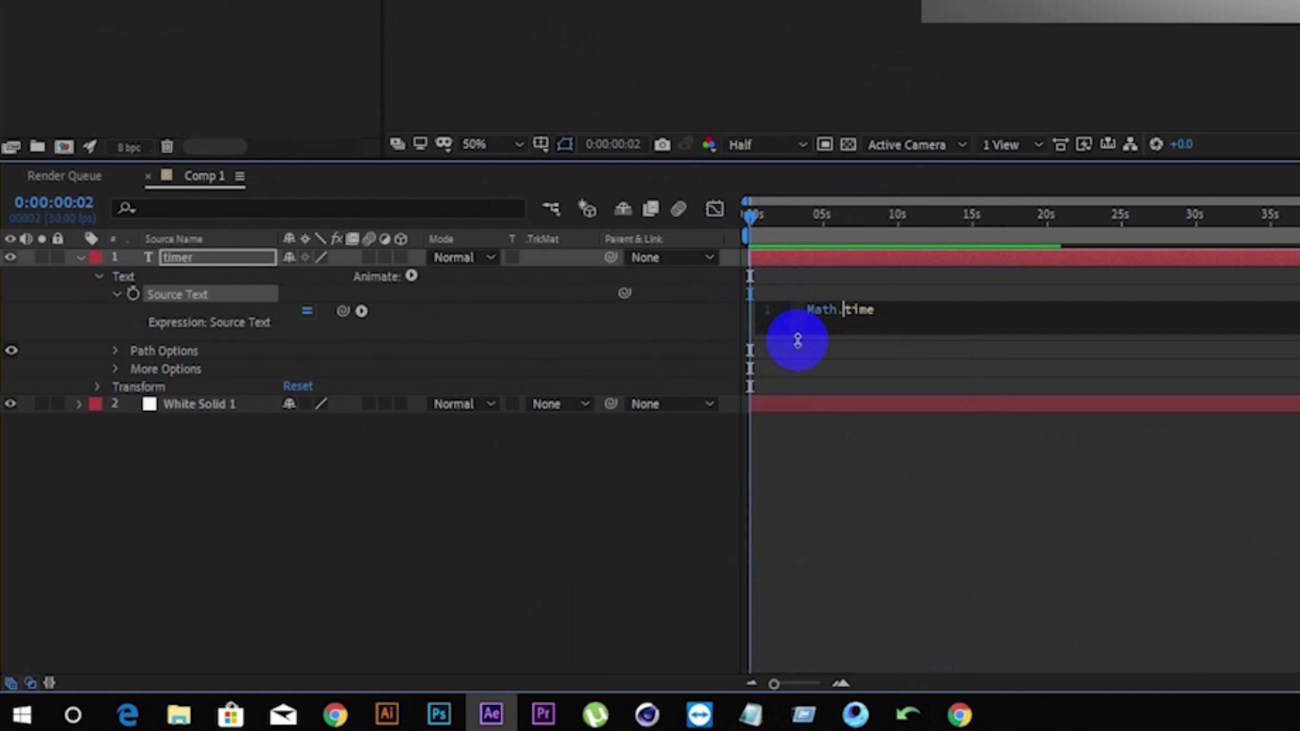
pyautogui.write('floor')
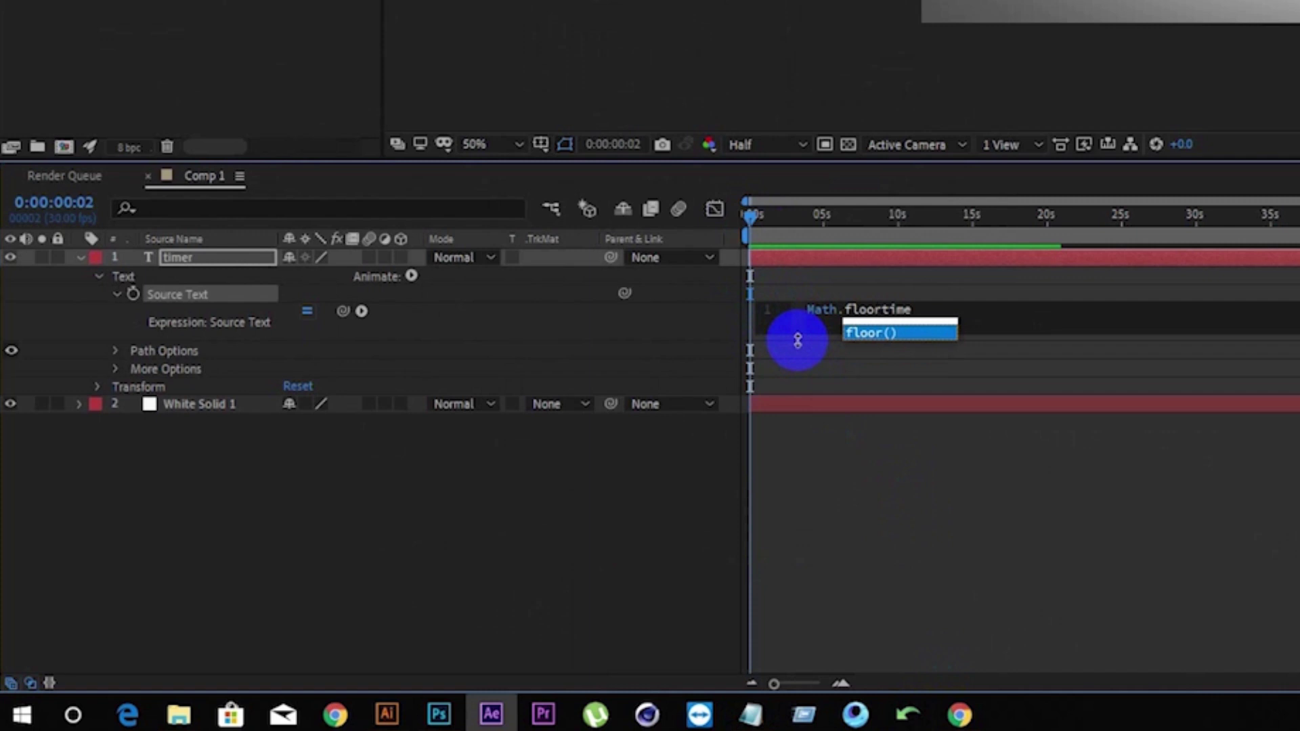
pyautogui.press('Return')
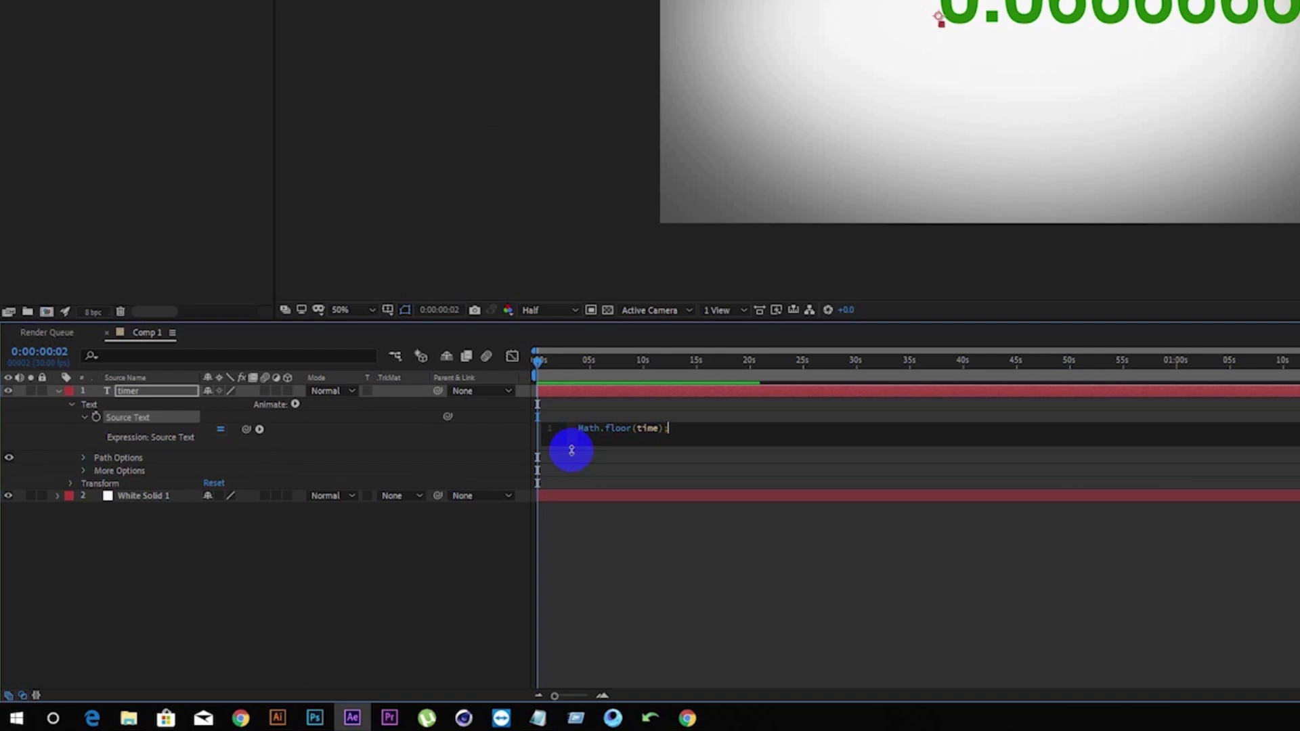
pyautogui.write(';')
pyautogui.click(365, 487)
pyautogui.moveTo(360, 483); pyautogui.dragTo(302, 484)
# Play the whole-second counter to about 14 s, then undo to remove the expression
pyautogui.press('space')
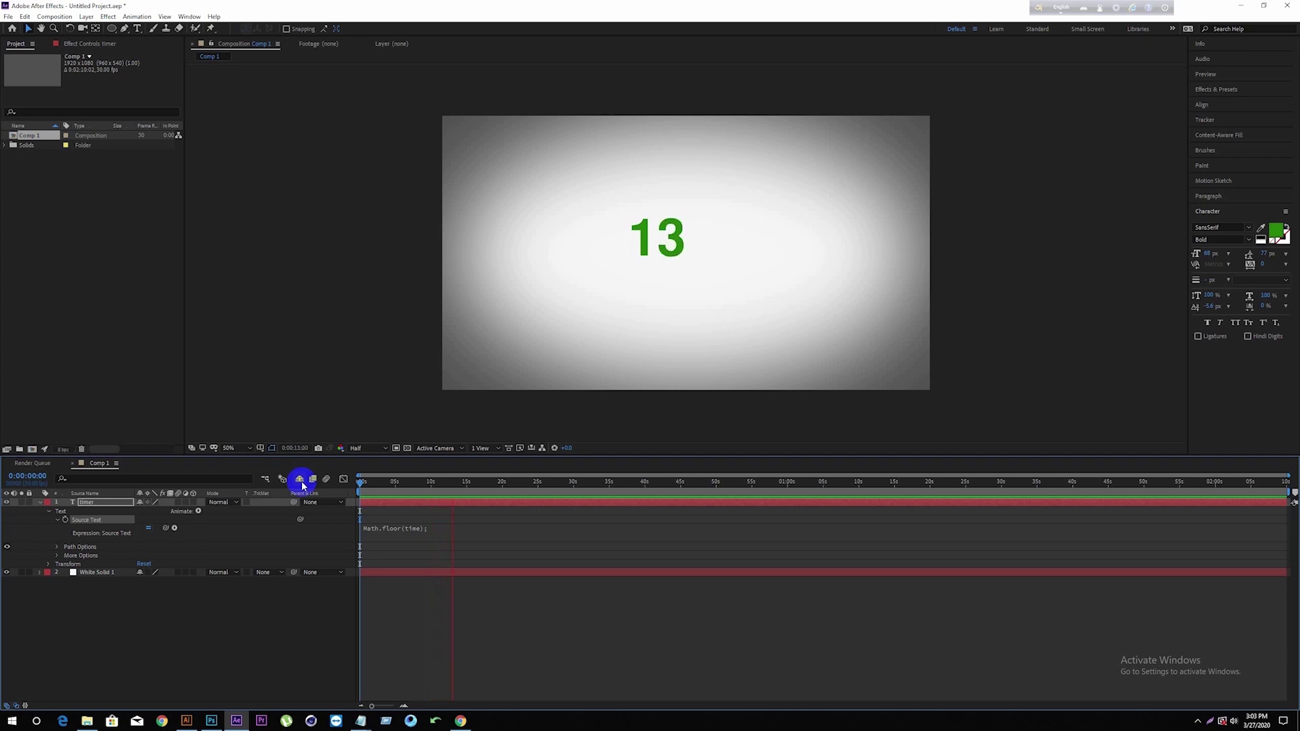
pyautogui.press('space')
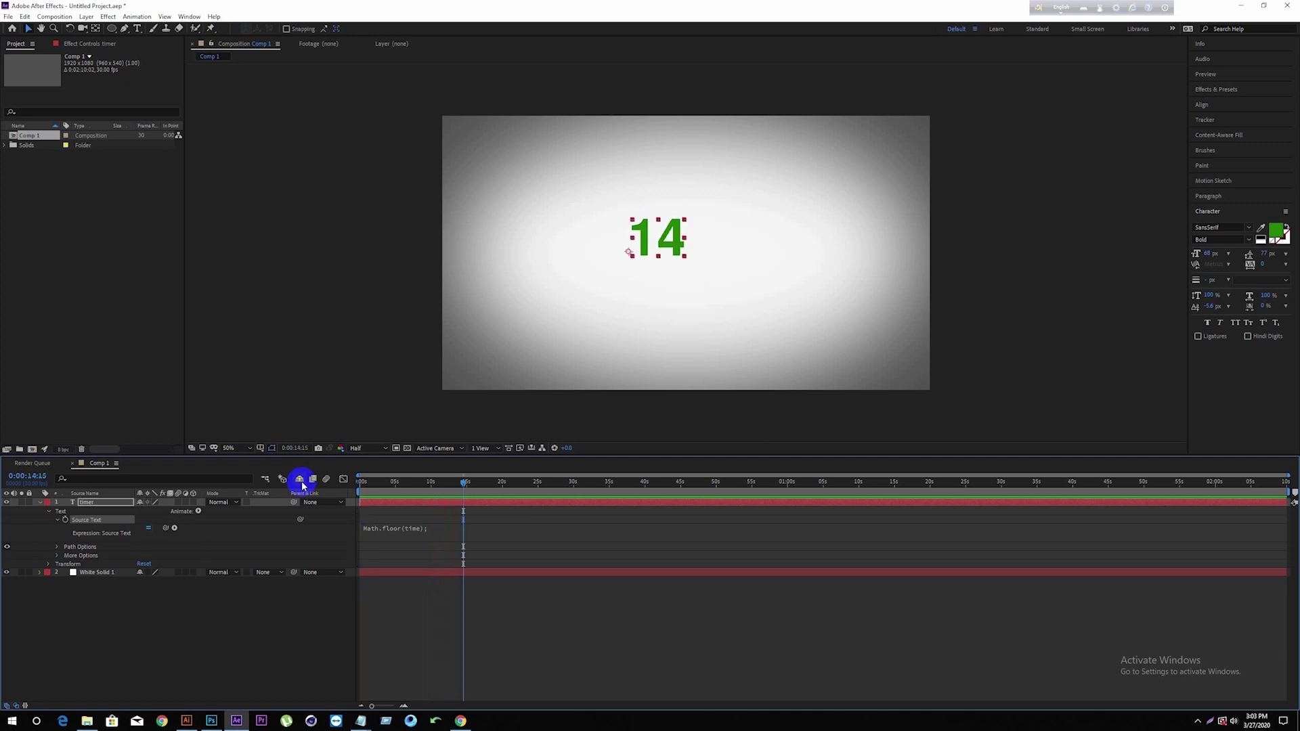
pyautogui.hotkey('ctrl', 'z')
pyautogui.hotkey('ctrl', 'z')
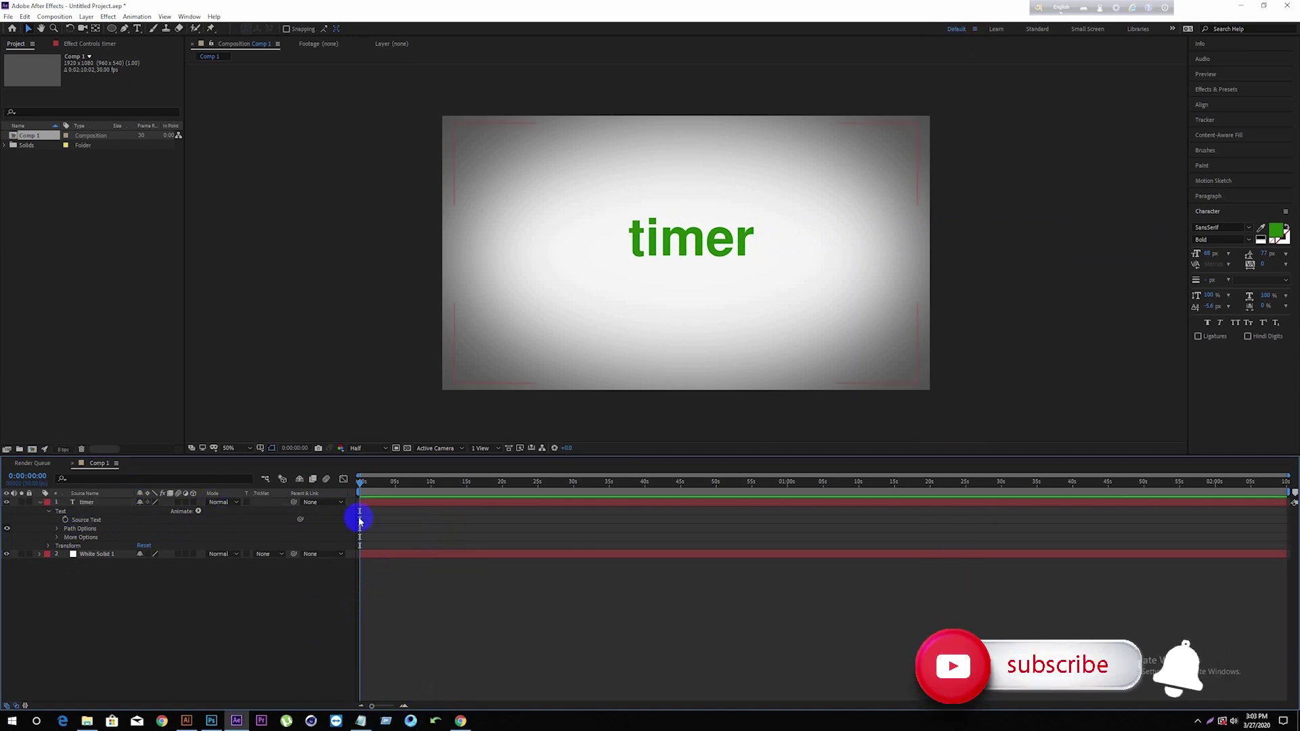
# Add a Slider Control to the timer layer from its context menu, then delete it
pyautogui.click(365, 507)
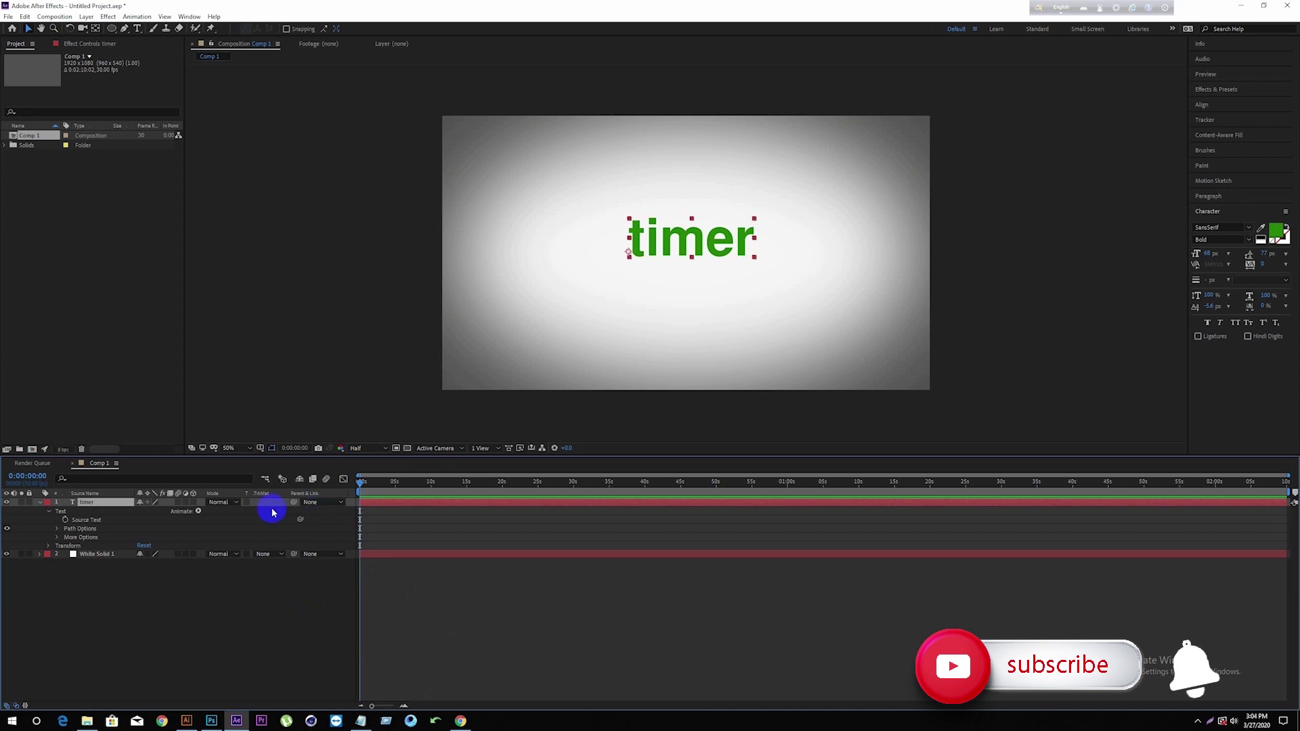
pyautogui.rightClick(94, 507)
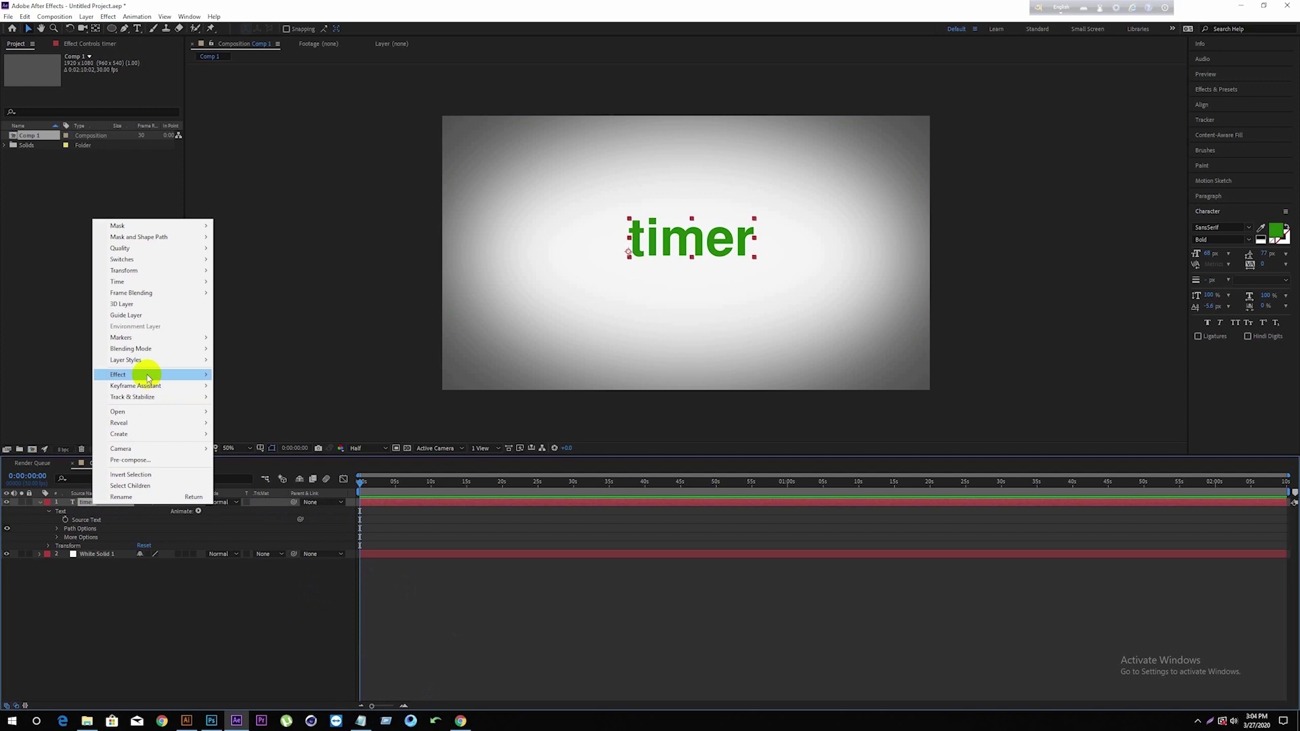
pyautogui.moveTo(143, 374)
pyautogui.moveTo(338, 344)
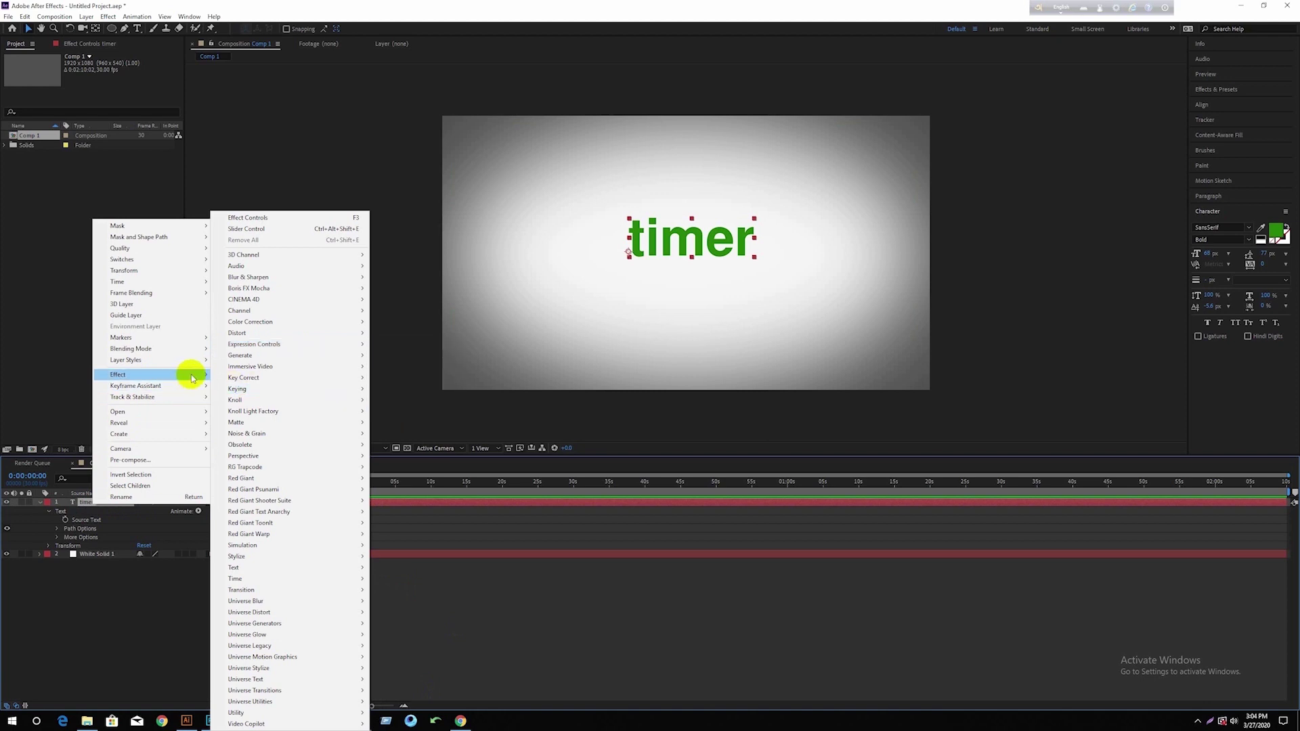
pyautogui.moveTo(203, 377)
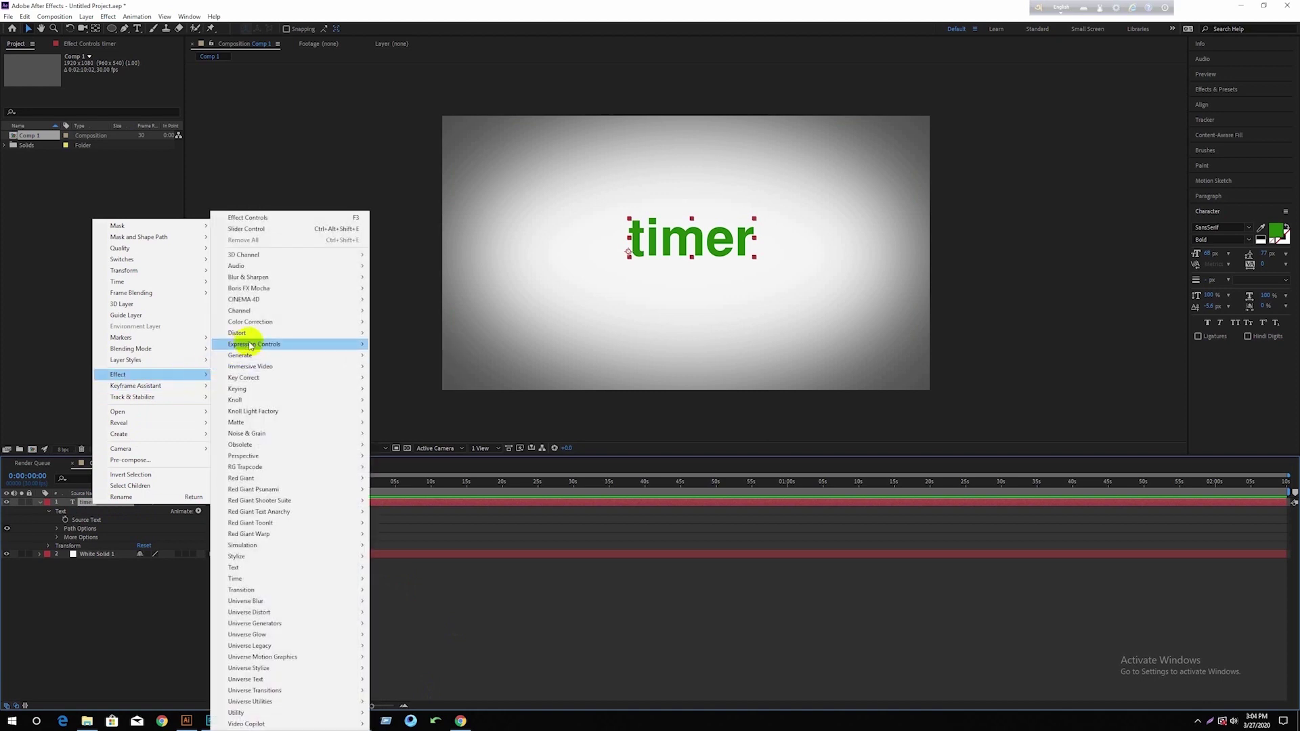
pyautogui.click(398, 411)
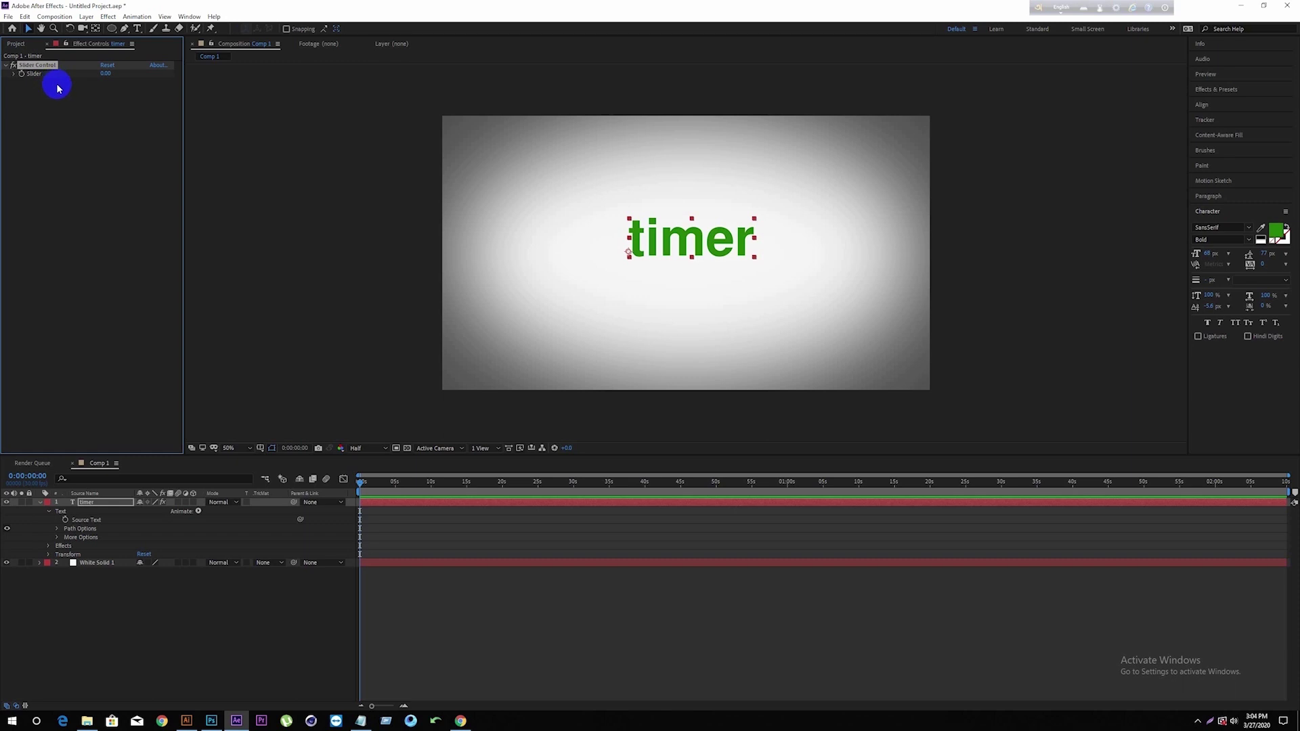
pyautogui.press('Delete')
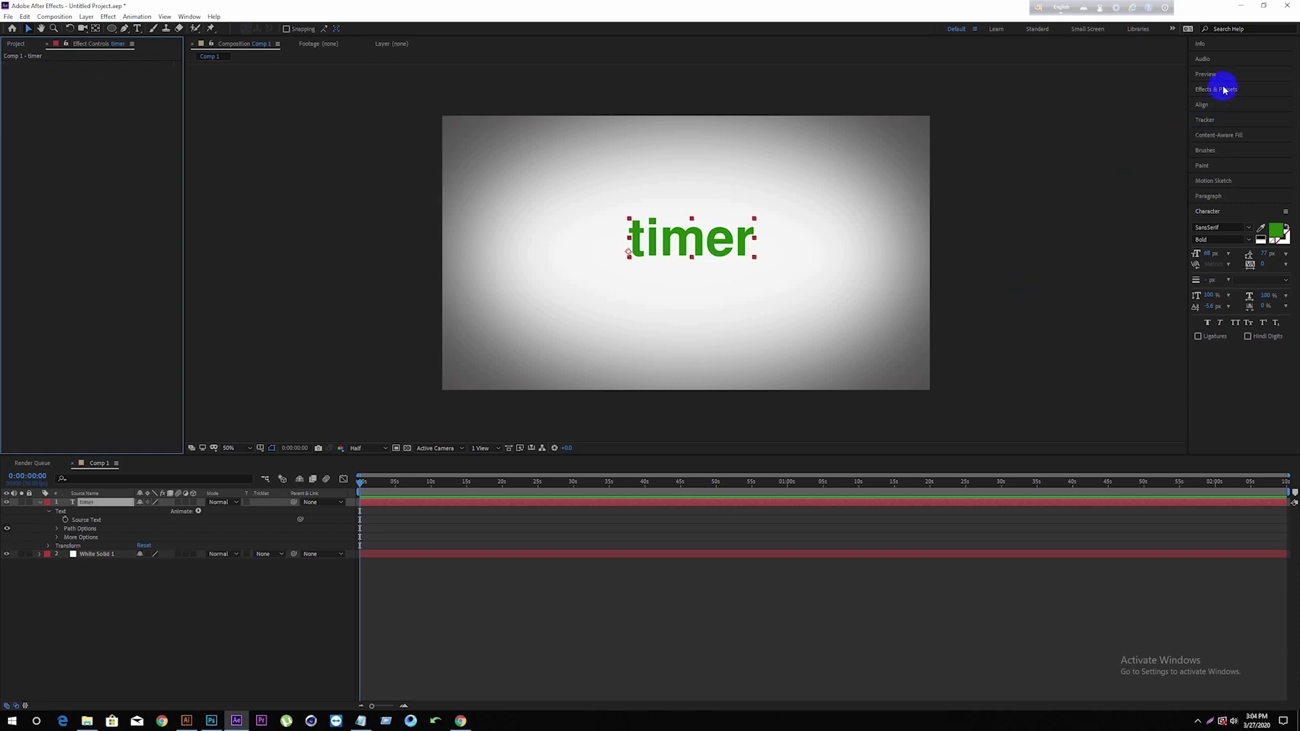
# Search Effects & Presets for 'slider' and apply Slider Control to the timer layer
pyautogui.click(1223, 90)
pyautogui.click(1220, 102)
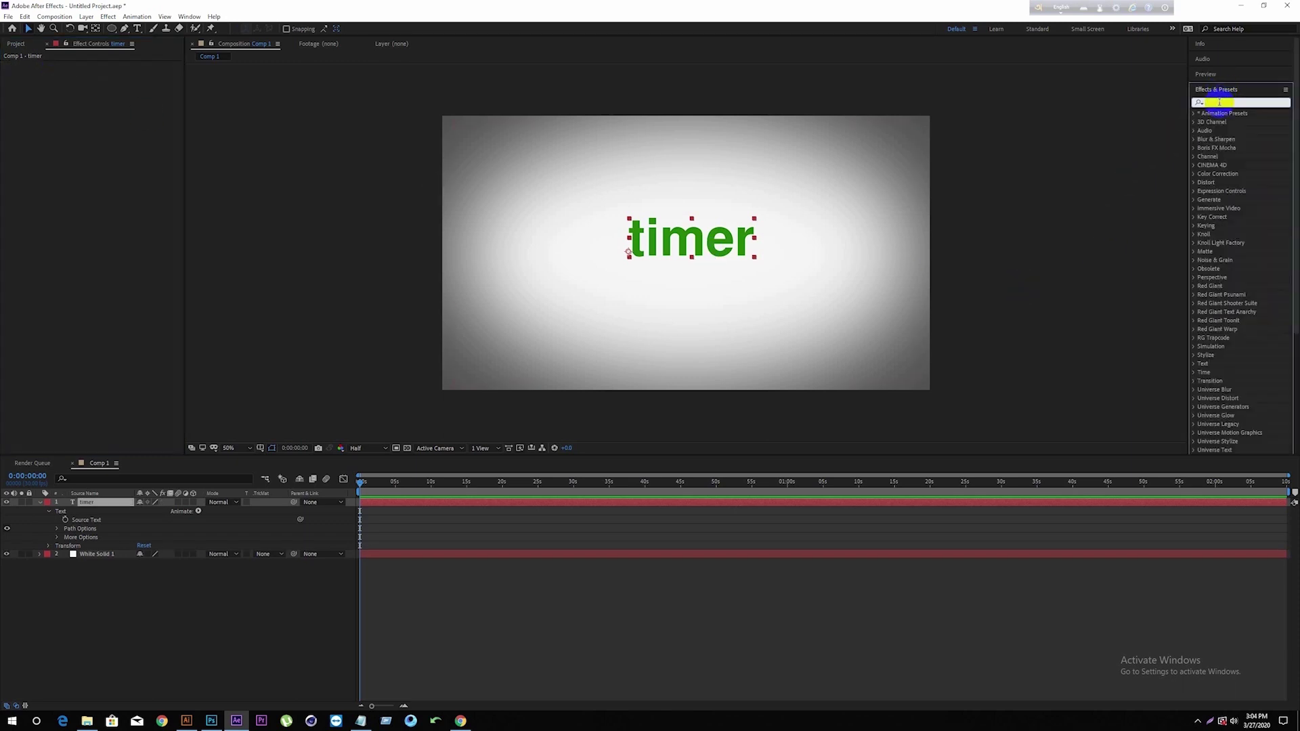
pyautogui.write('slider')
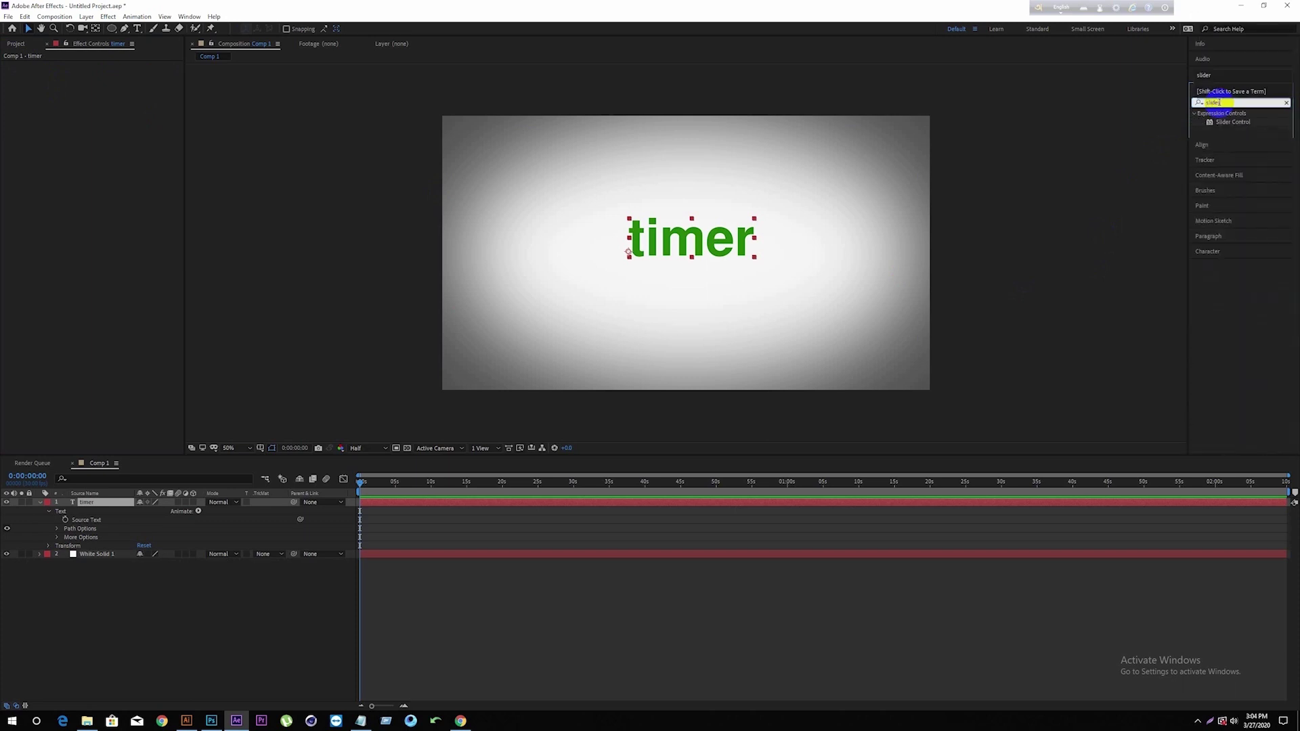
pyautogui.moveTo(1232, 122); pyautogui.dragTo(1242, 134)
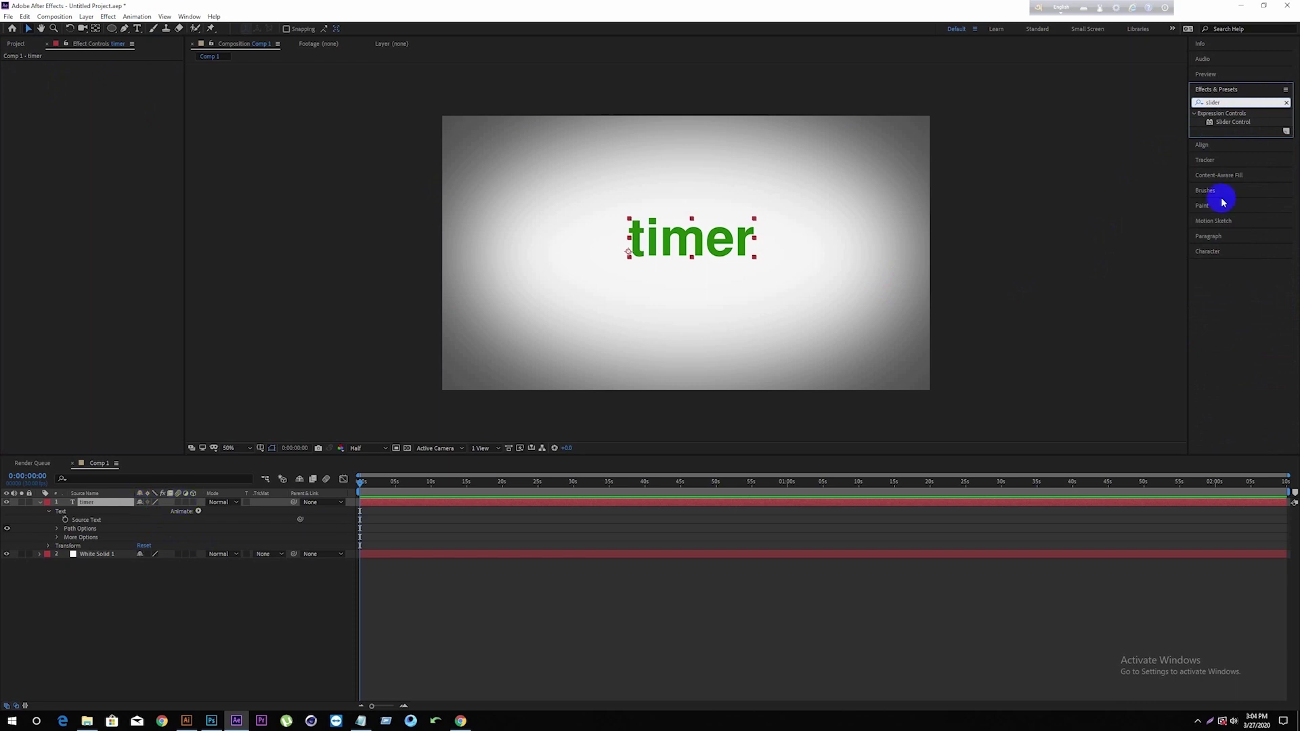
pyautogui.doubleClick(1239, 124)
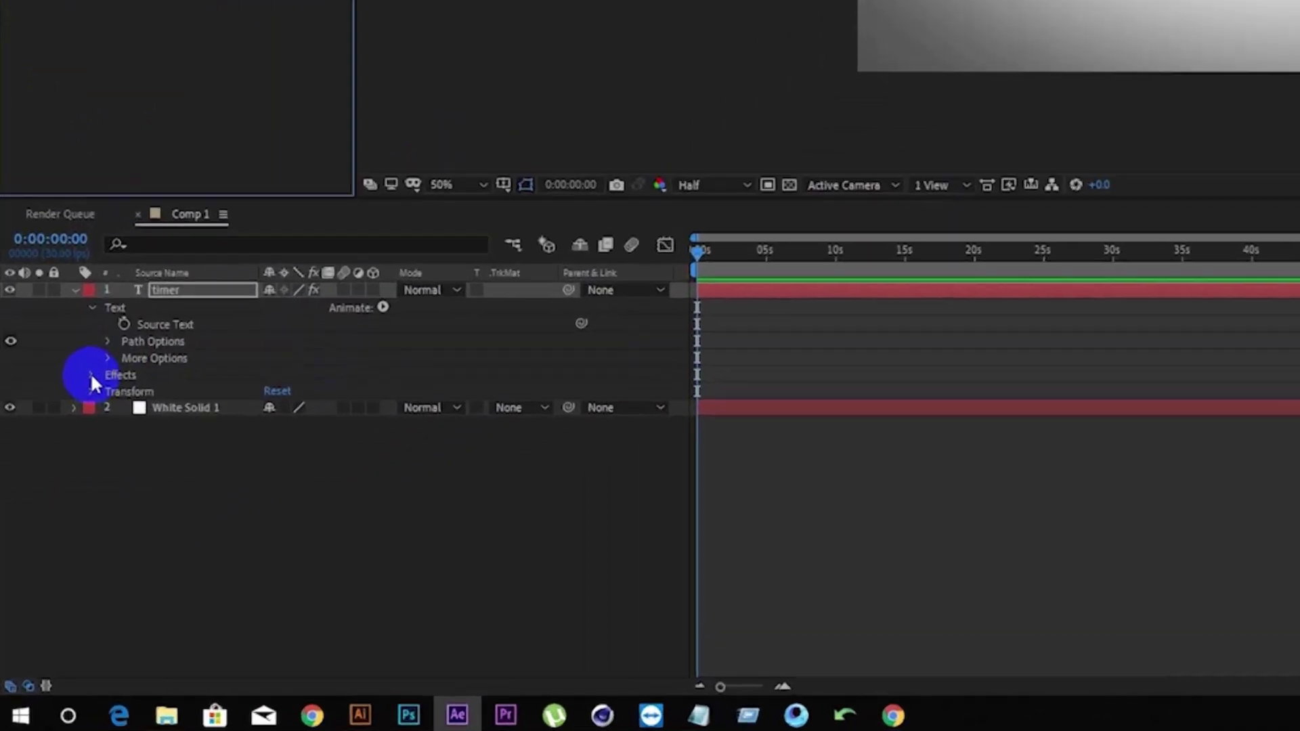
# Pick-whip the Source Text expression to effect("Slider Control")("Slider") so the text shows 0
pyautogui.click(48, 545)
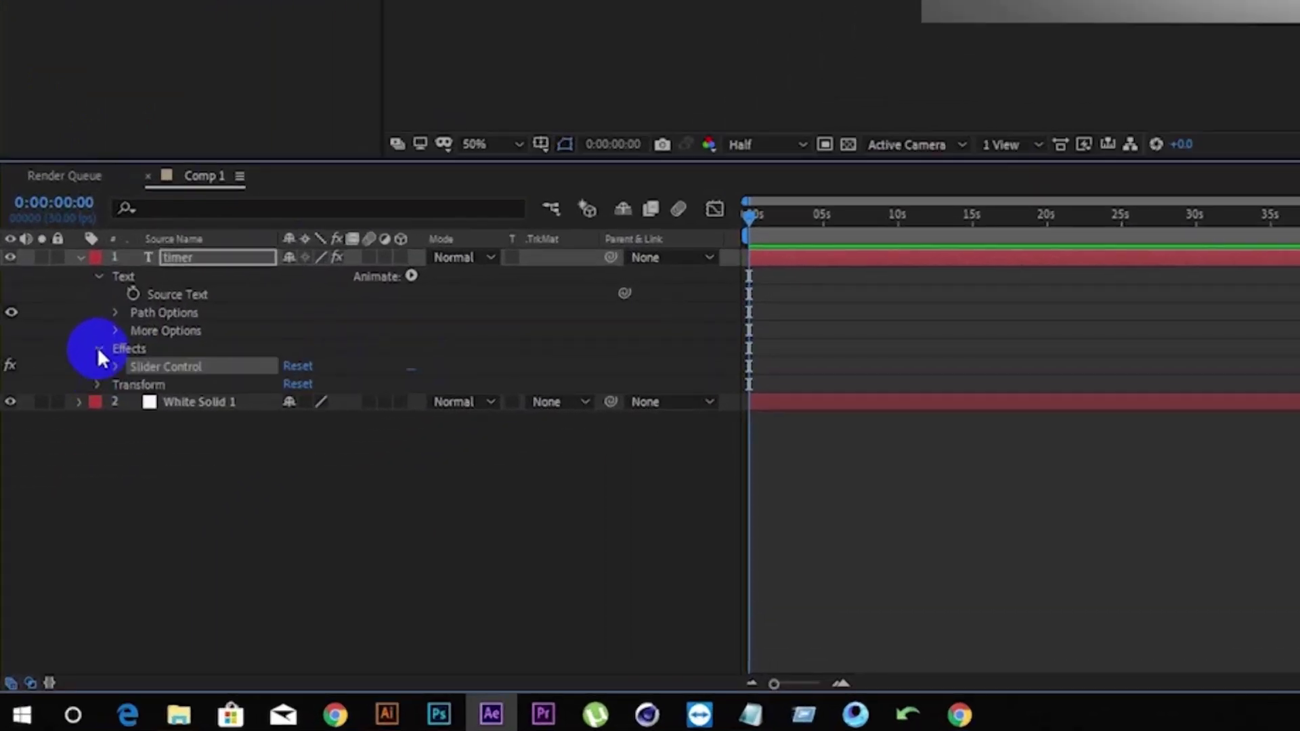
pyautogui.click(116, 366)
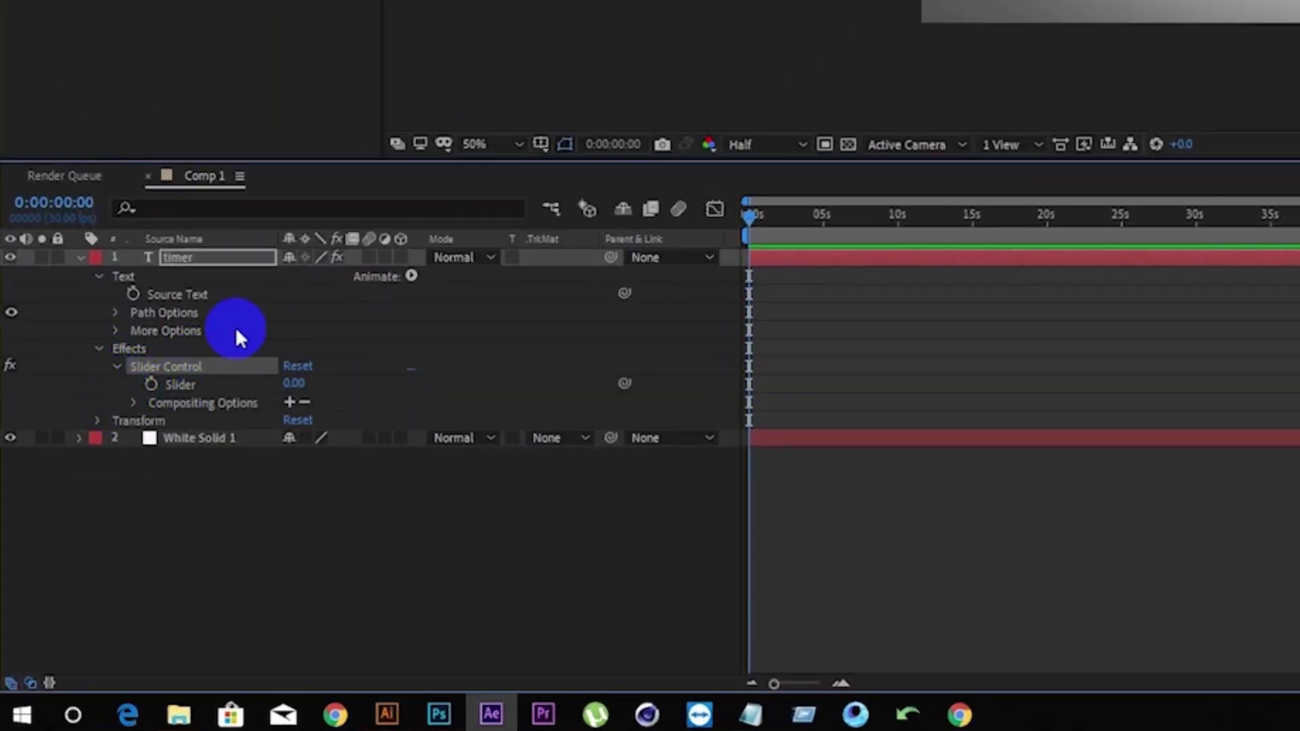
pyautogui.keyDown('alt'); pyautogui.click(133, 293); pyautogui.keyUp('alt')
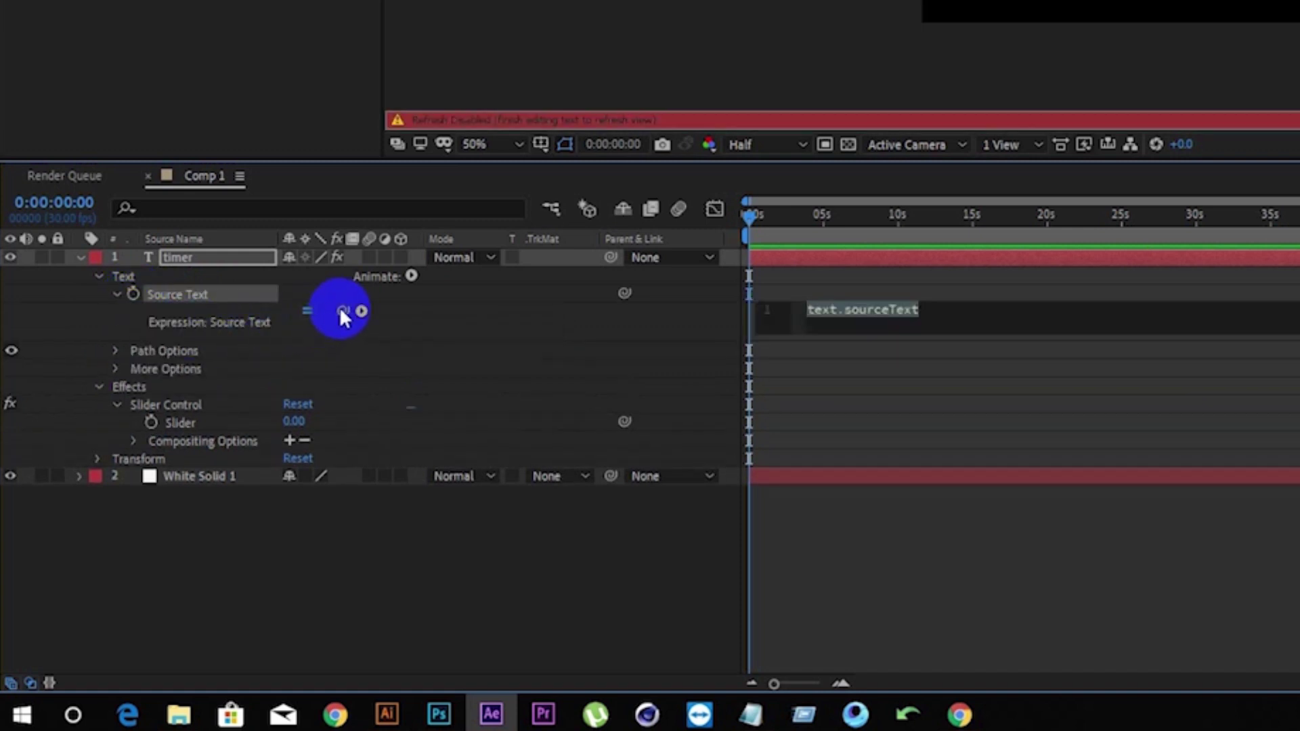
pyautogui.moveTo(342, 313); pyautogui.dragTo(201, 423)
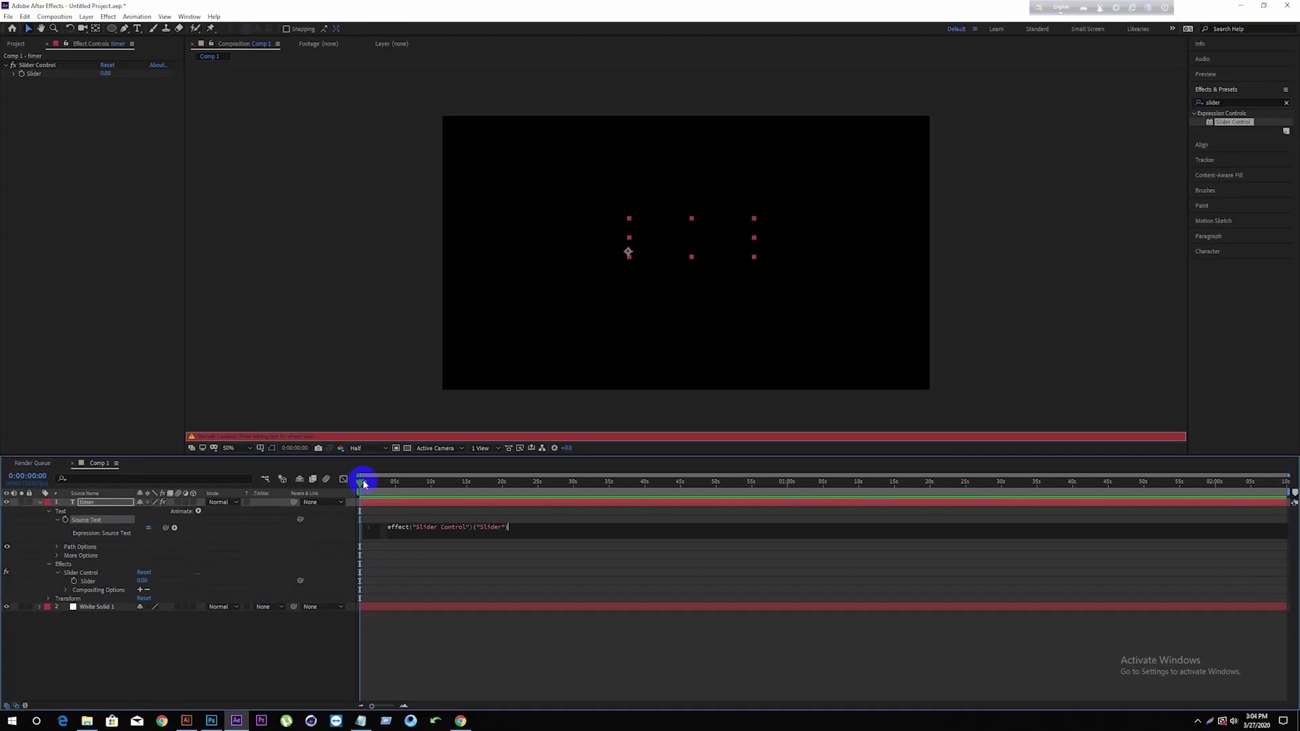
pyautogui.click(364, 483)
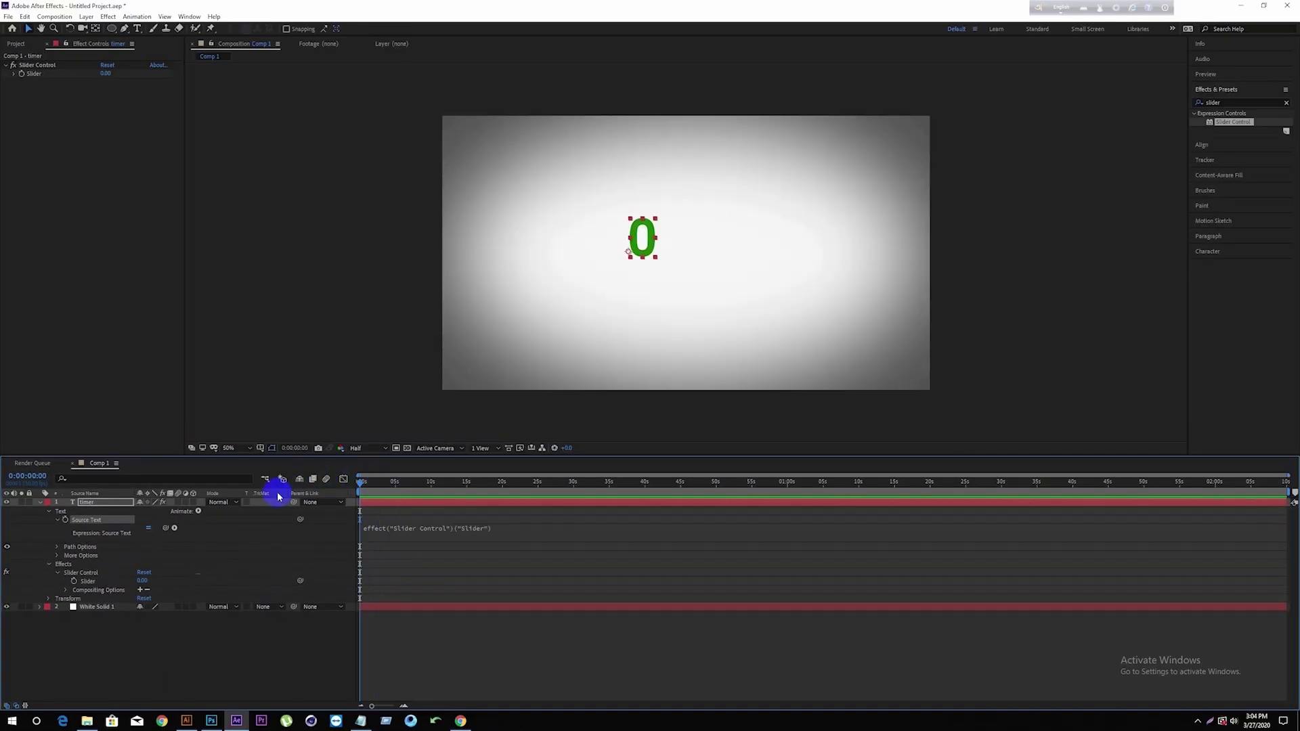
# Keyframe the Slider at 0 at the start and 500 at 5 seconds
pyautogui.click(22, 73)
pyautogui.click(396, 483)
pyautogui.click(106, 73)
pyautogui.write('500')
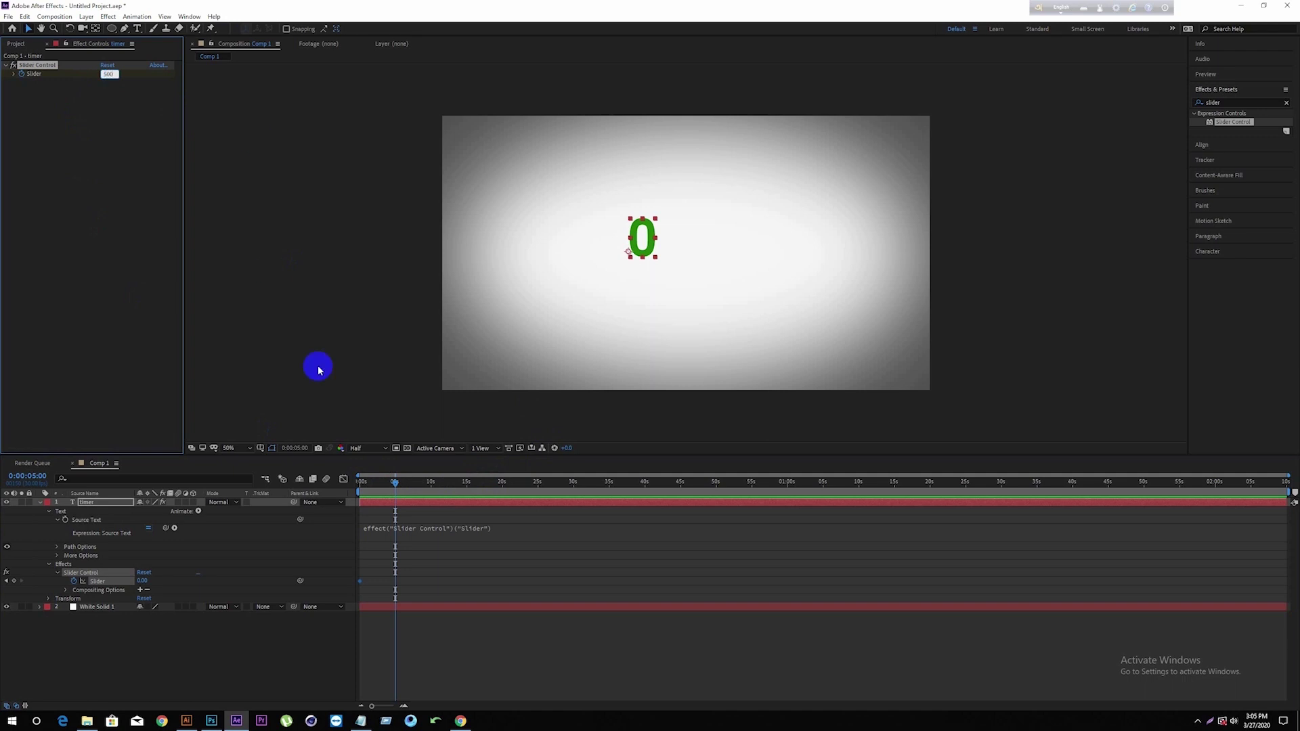
# Preview the count from the first frame, seeing decimal values like 326.6666666
pyautogui.moveTo(392, 482); pyautogui.dragTo(346, 483)
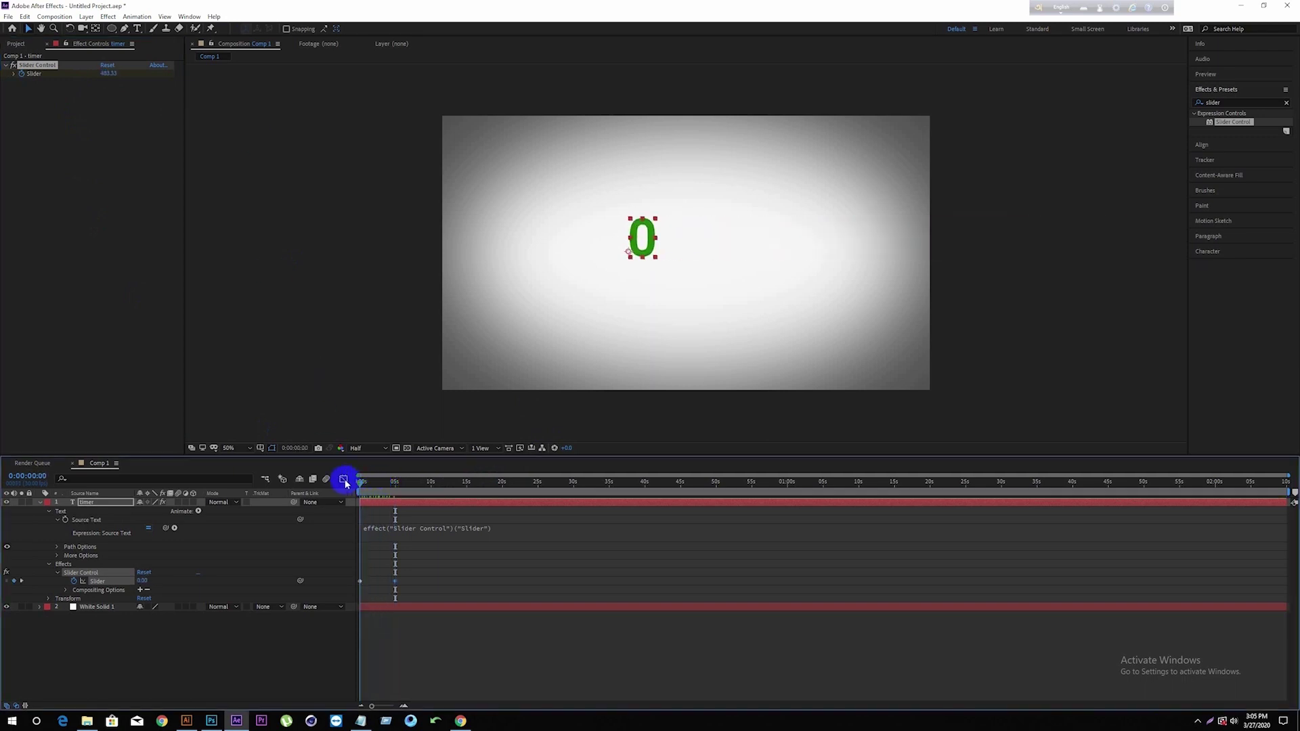
pyautogui.press('space')
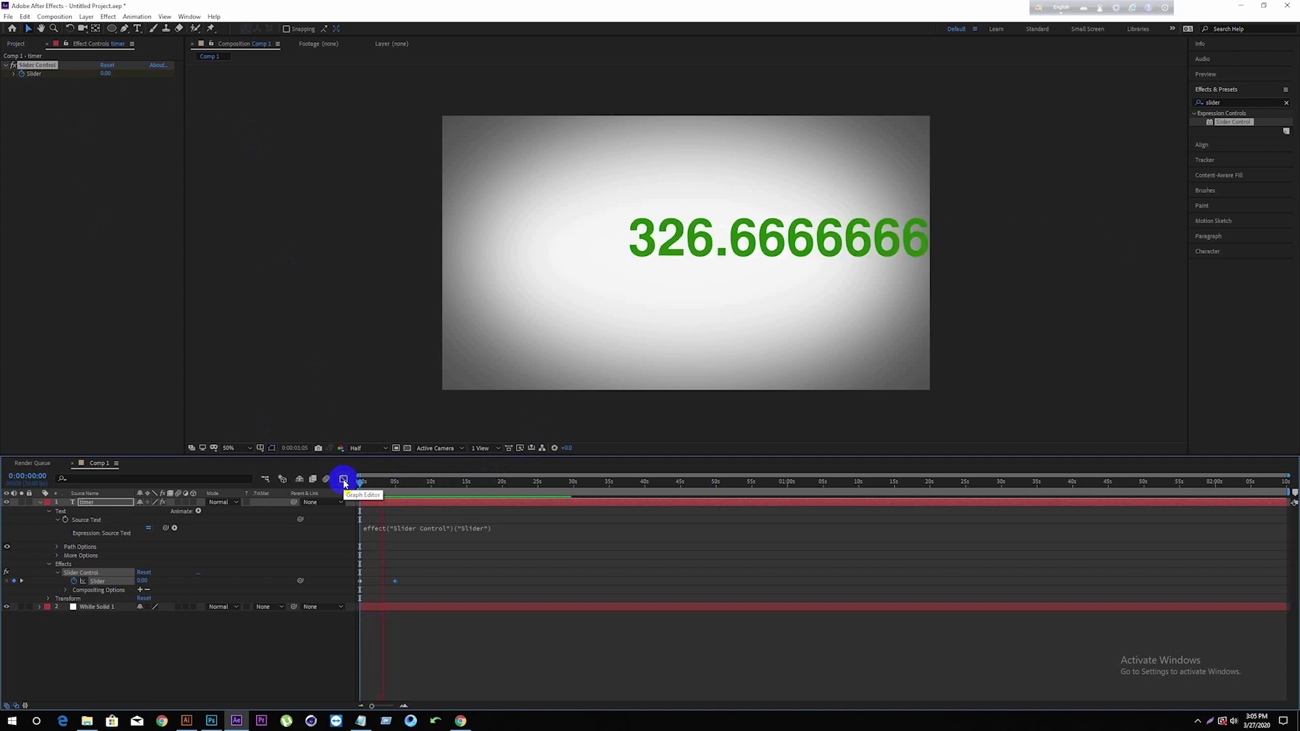
pyautogui.click(696, 290)
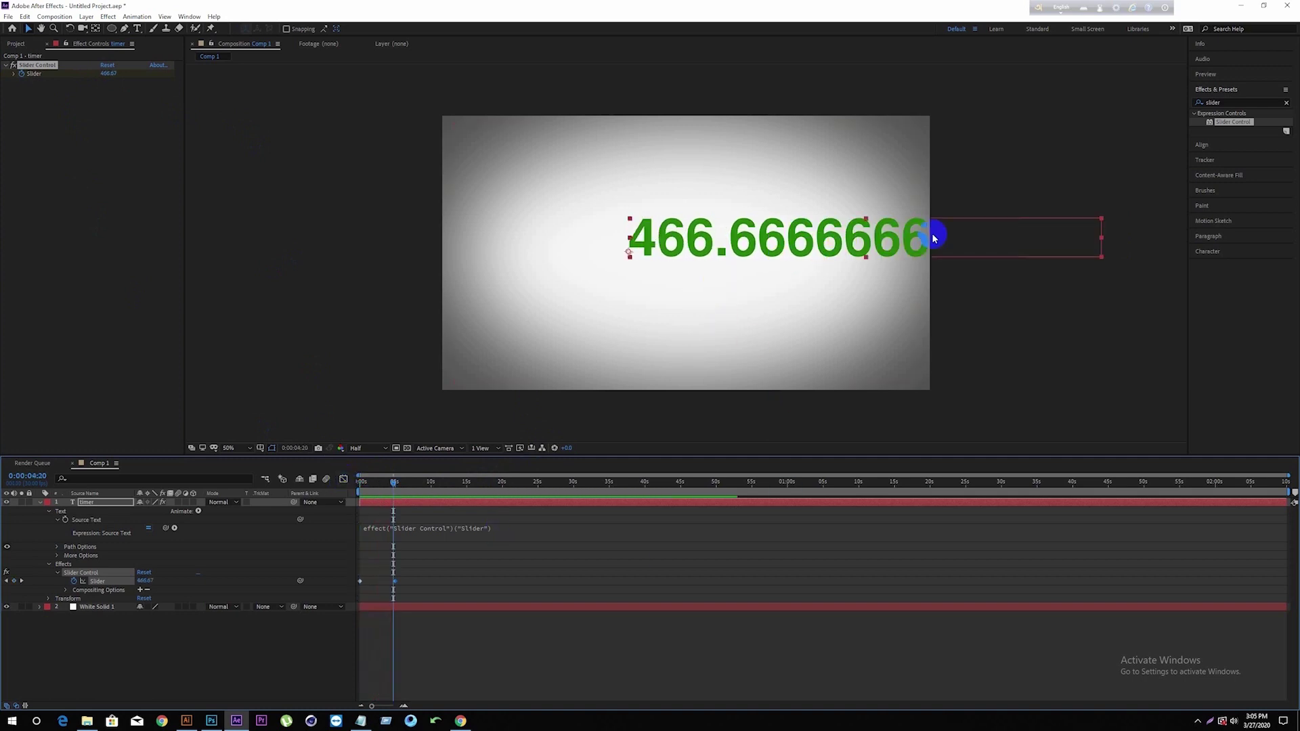
pyautogui.moveTo(398, 483); pyautogui.dragTo(360, 483)
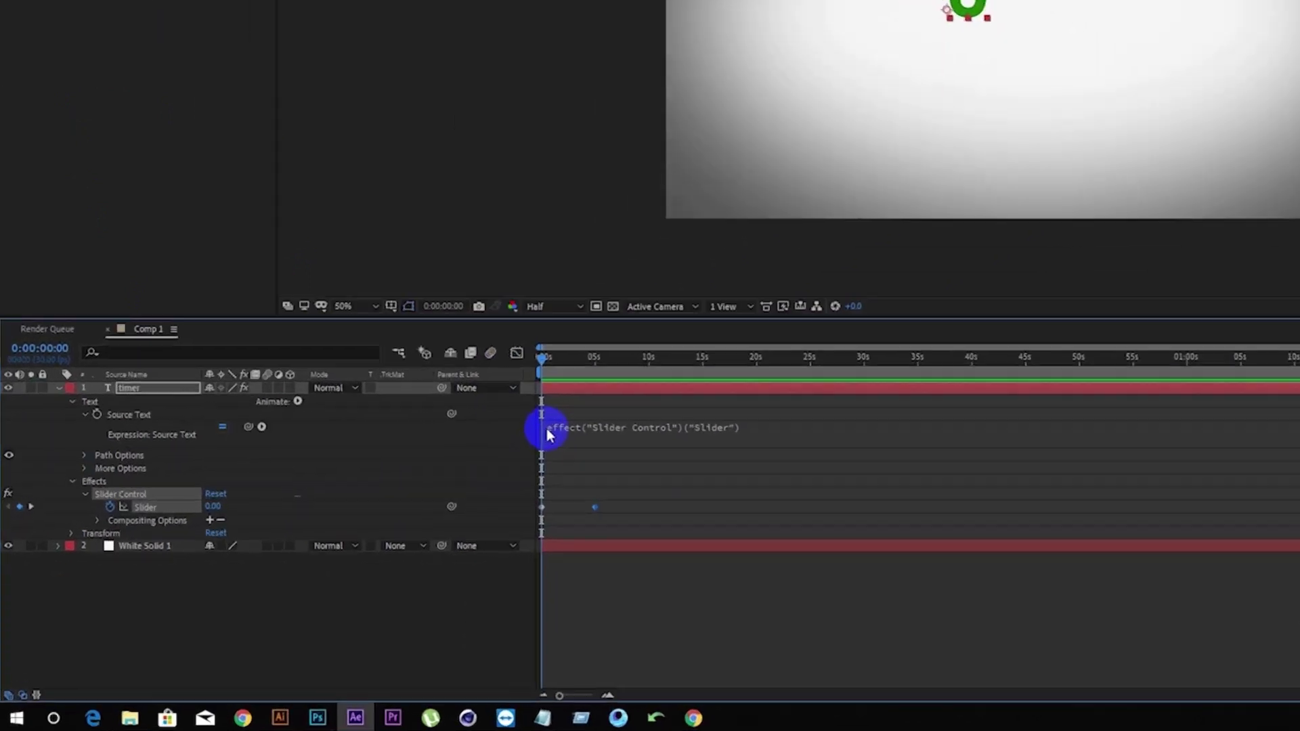
pyautogui.click(364, 529)
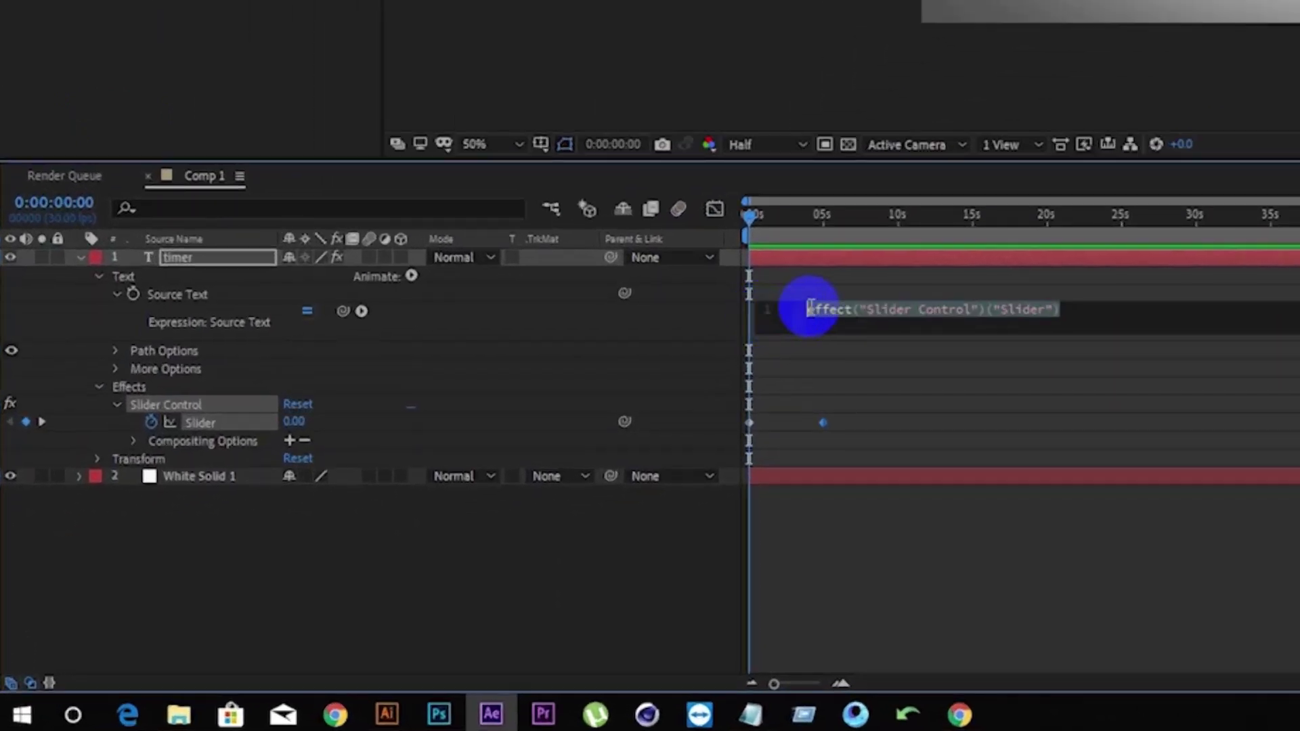
# Wrap the expression as Math.round(effect("Slider Control")("Slider")) and preview the whole-number count
pyautogui.click(805, 358)
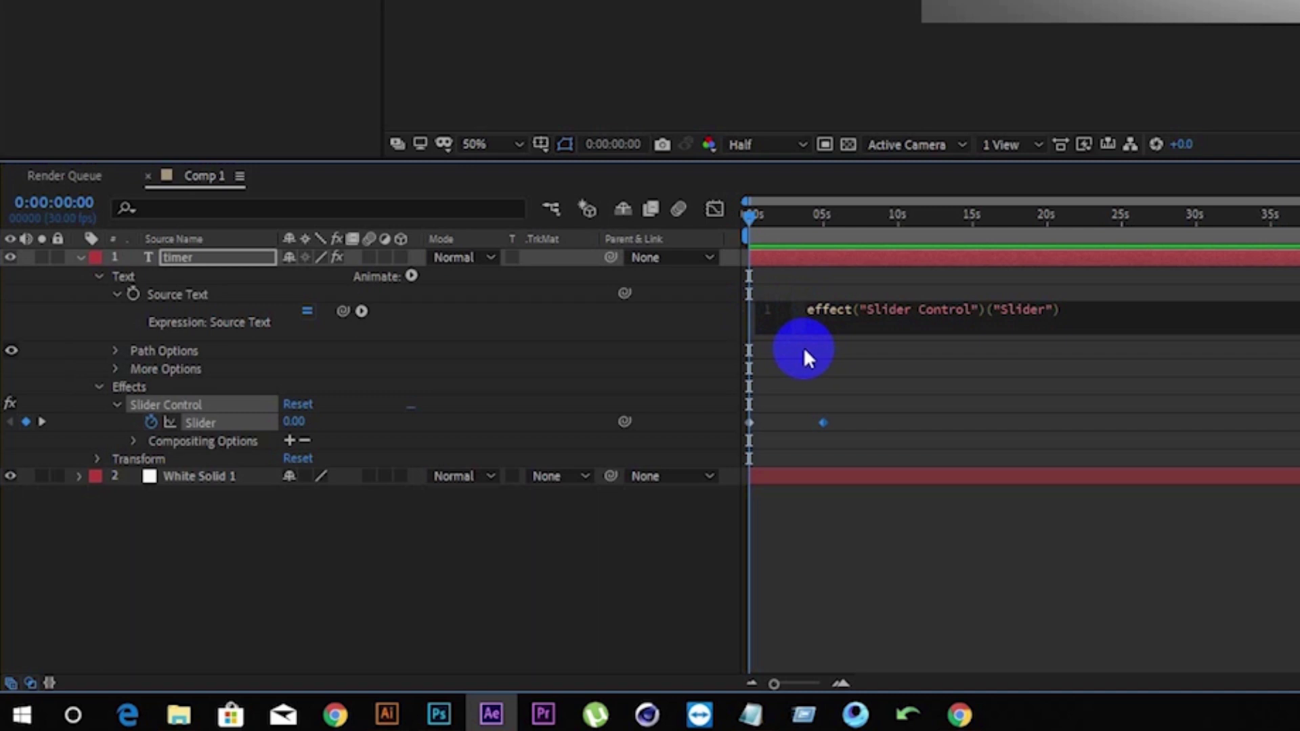
pyautogui.write('Ma')
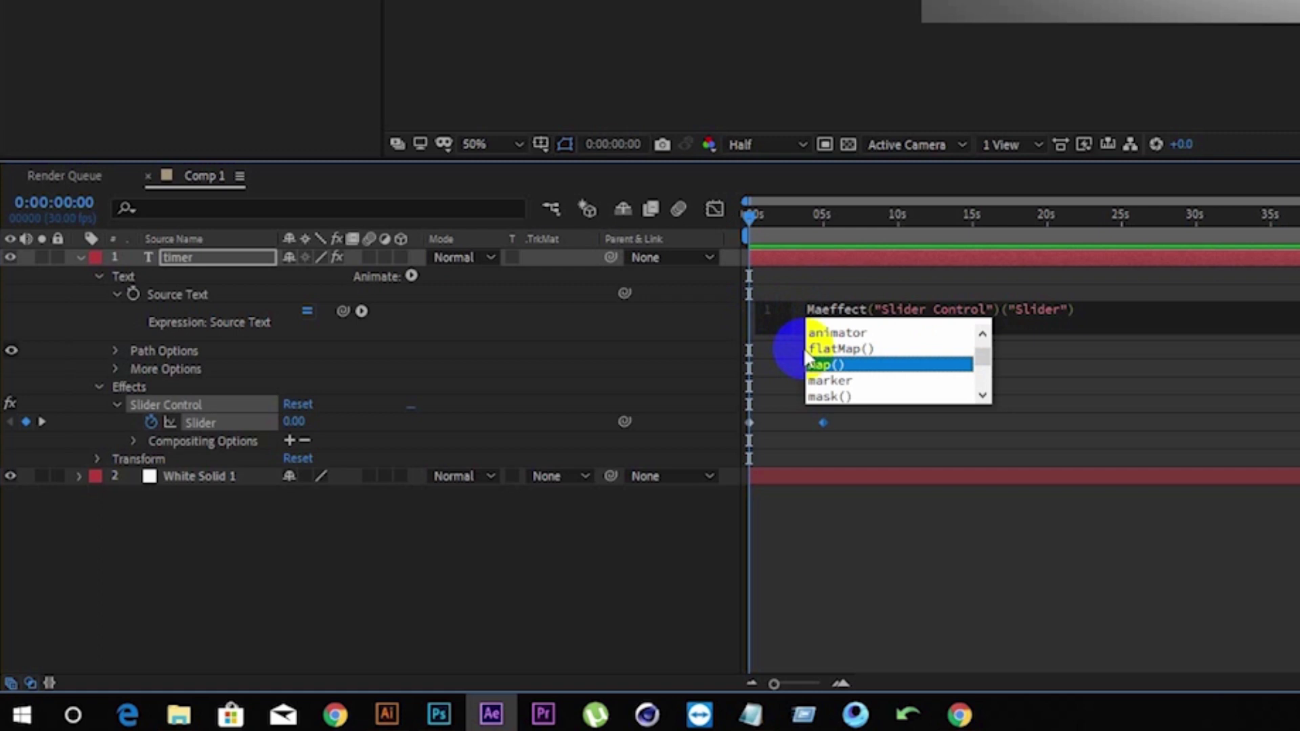
pyautogui.write('th')
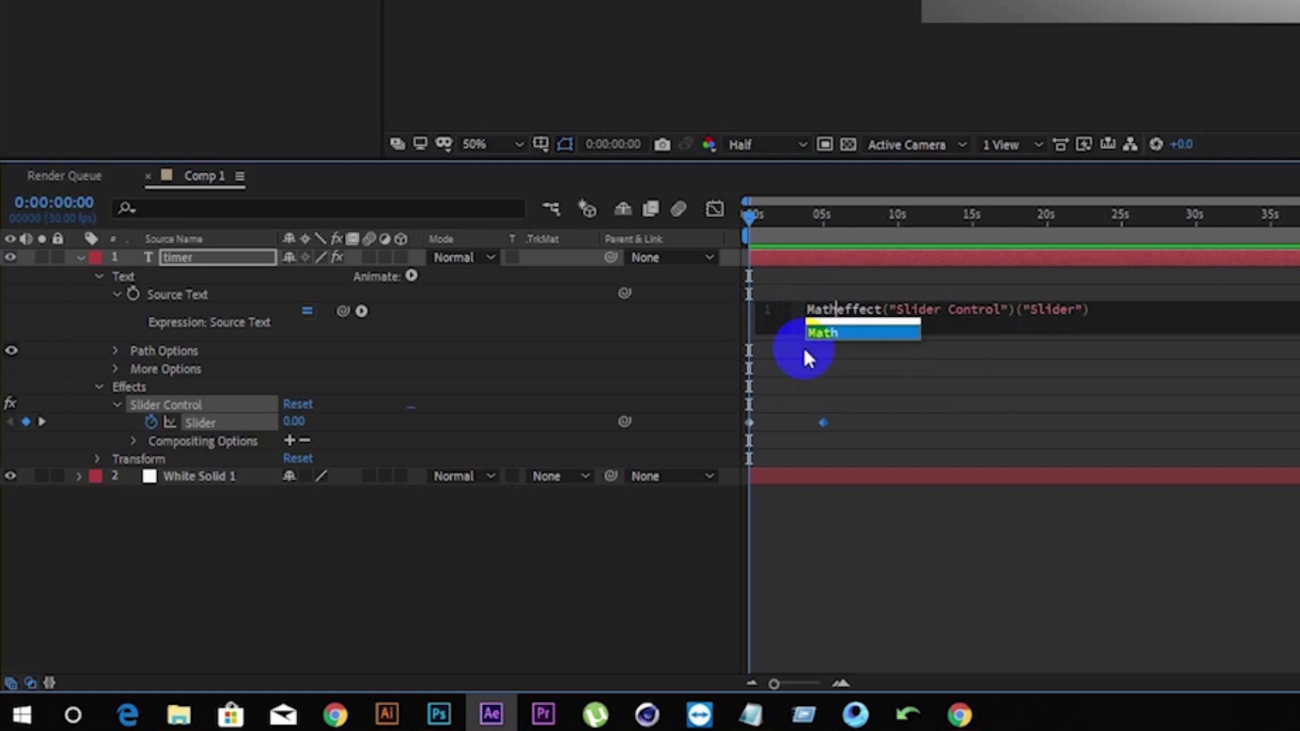
pyautogui.write('.round')
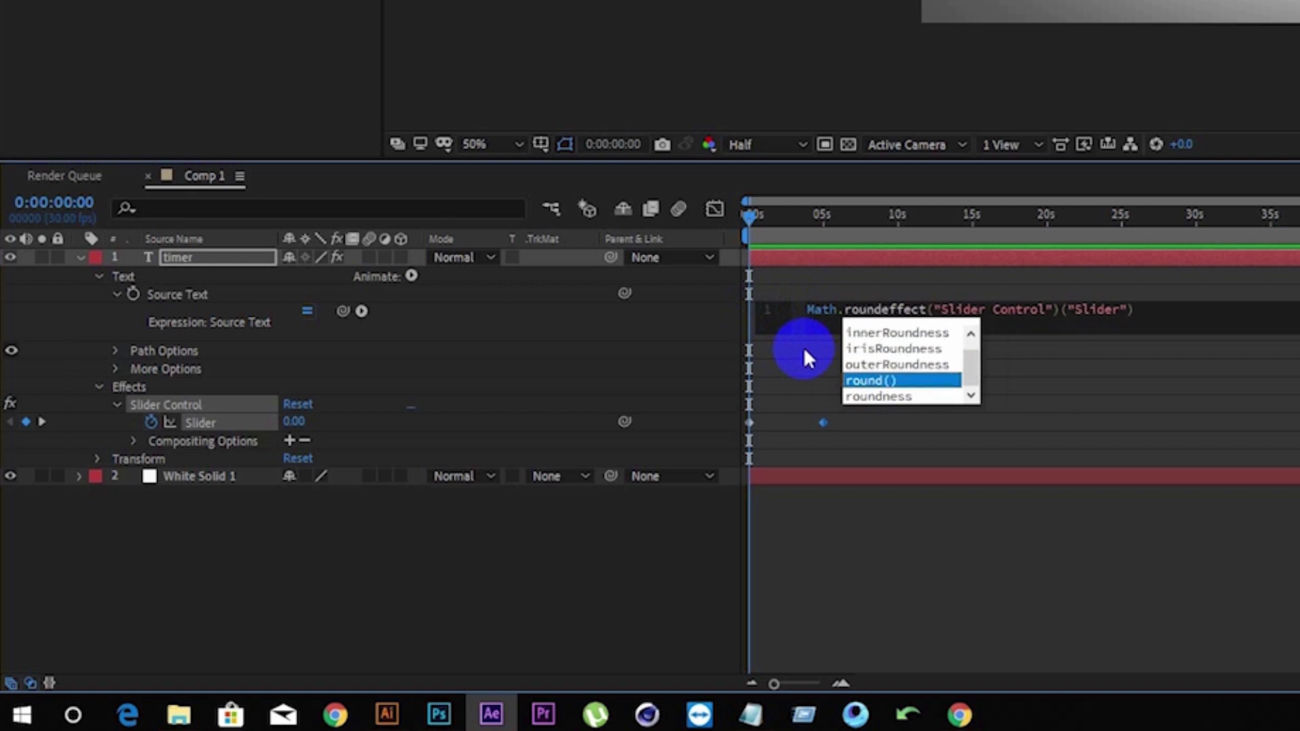
pyautogui.press('Return')
pyautogui.press('Delete')
pyautogui.click(1172, 308)
pyautogui.write(')')
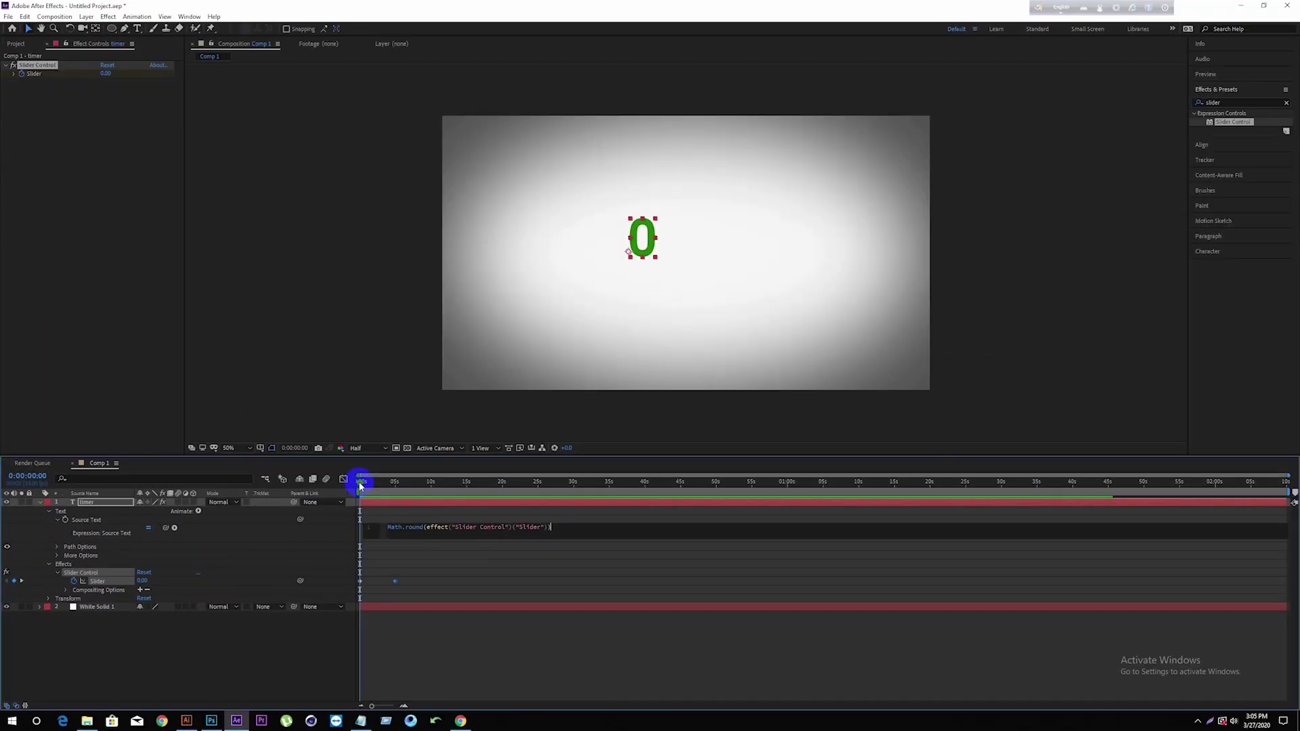
pyautogui.moveTo(761, 233); pyautogui.dragTo(751, 216)
pyautogui.press('space')
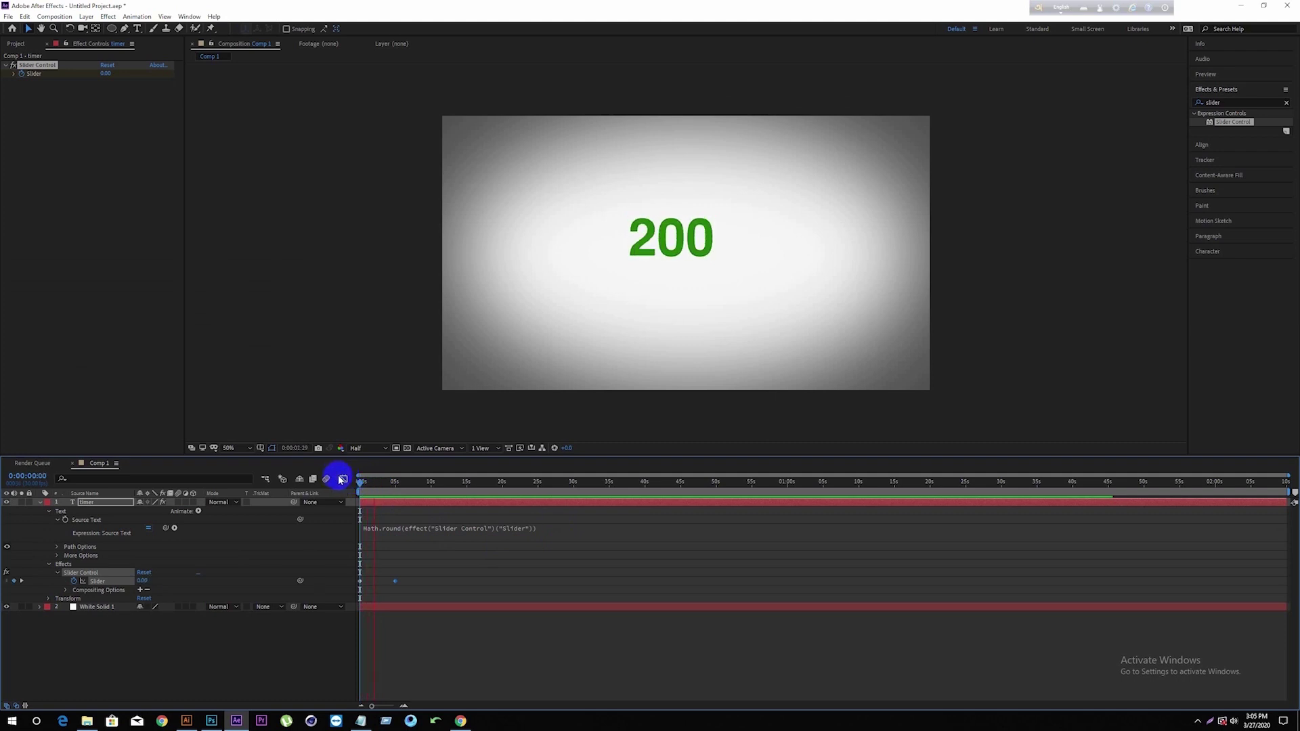
# Move the 500 Slider keyframe much later, past 27 seconds, and preview the slower count
pyautogui.moveTo(393, 581); pyautogui.dragTo(579, 574)
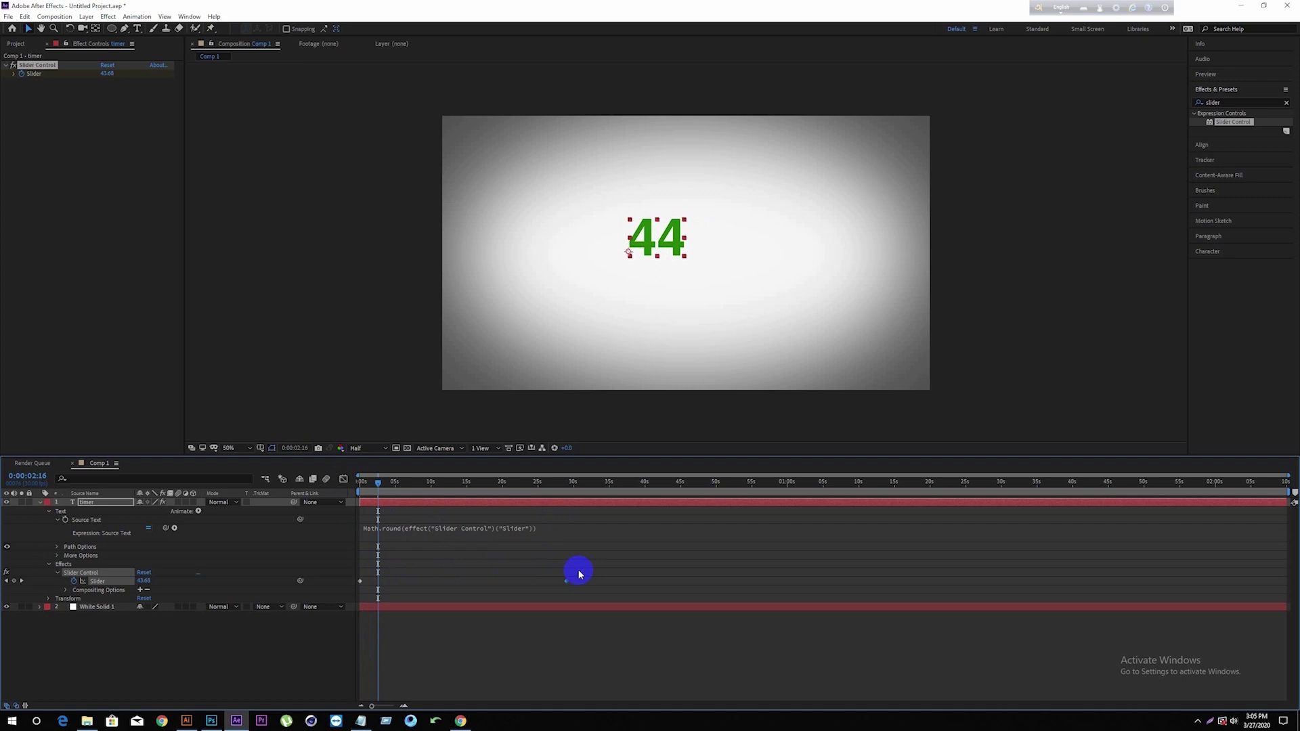
pyautogui.moveTo(377, 482); pyautogui.dragTo(305, 478)
pyautogui.press('space')
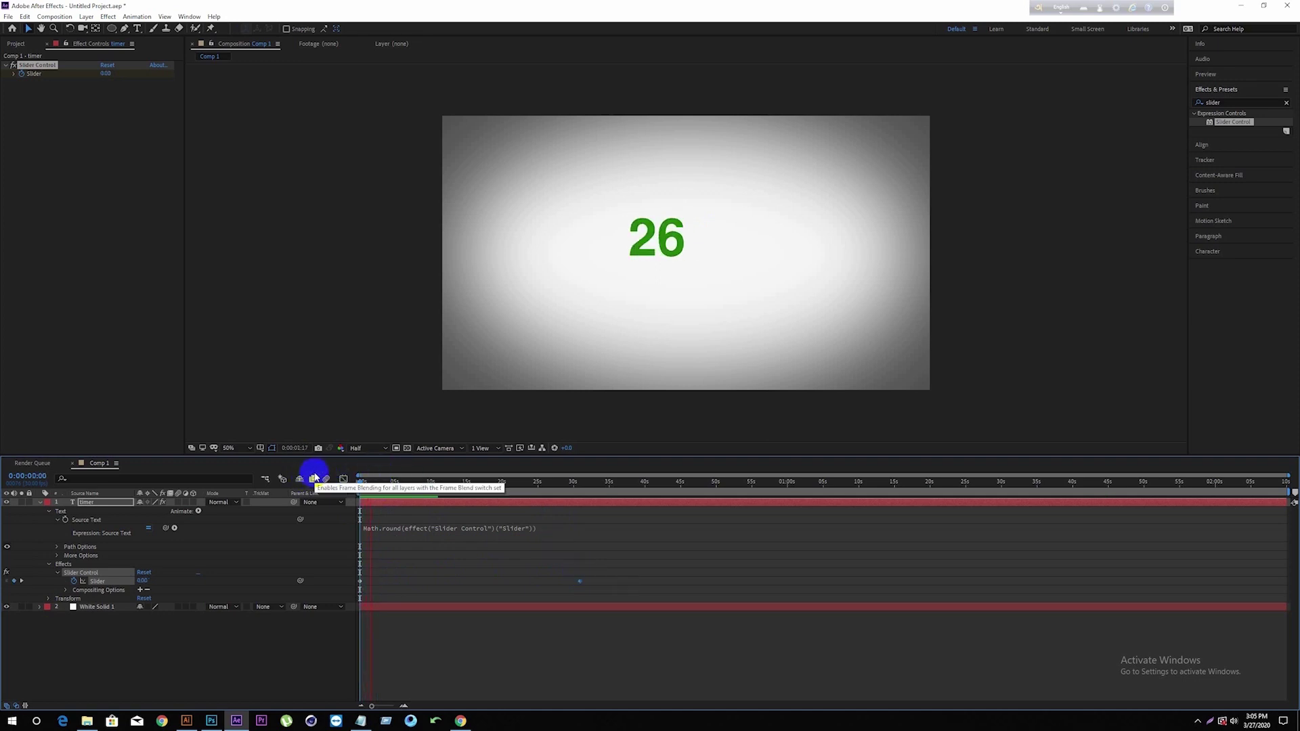
pyautogui.moveTo(580, 581); pyautogui.dragTo(762, 582)
pyautogui.moveTo(374, 482); pyautogui.dragTo(320, 482)
pyautogui.press('space')
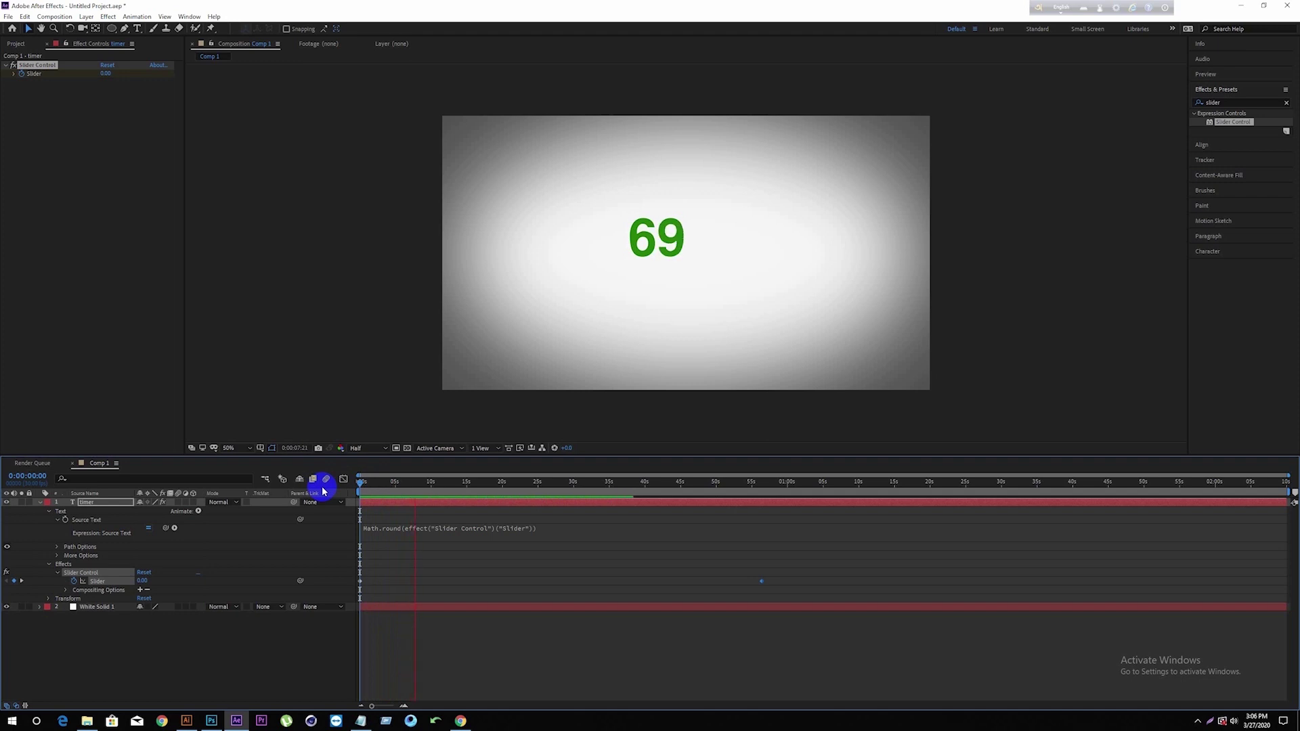
pyautogui.press('space')
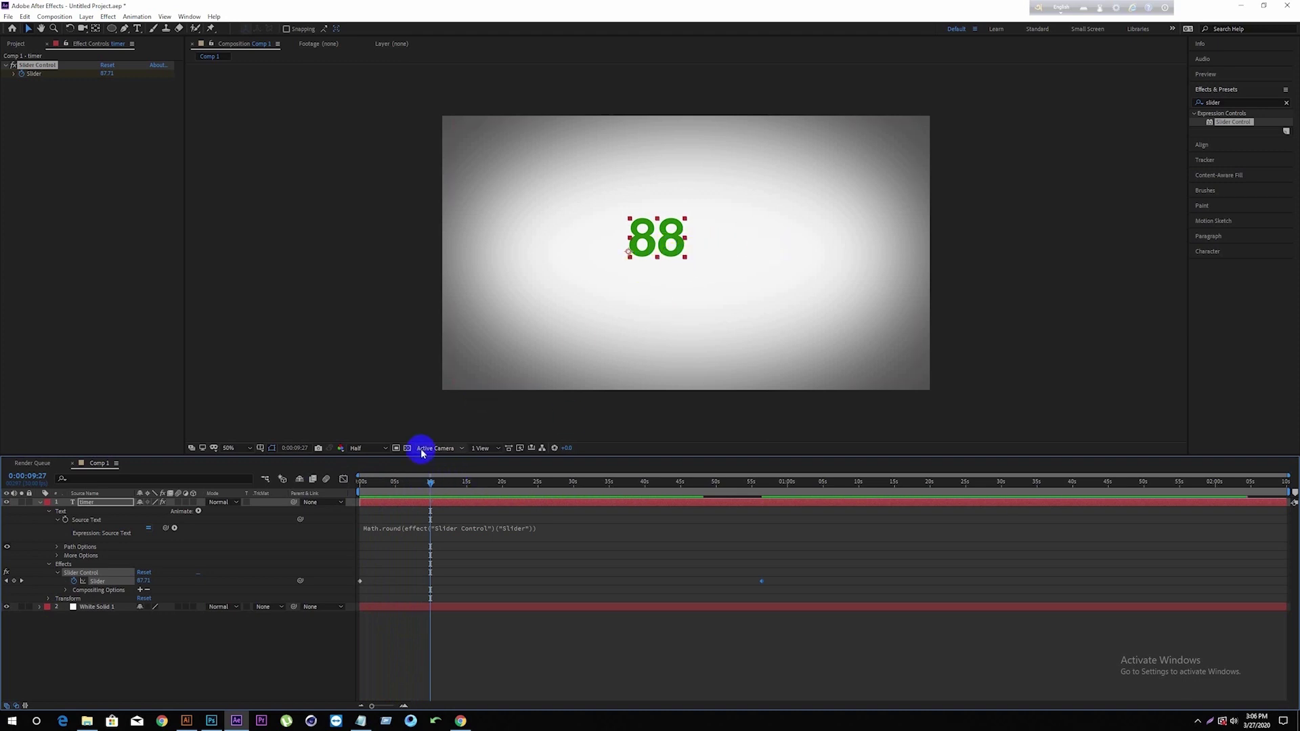
pyautogui.moveTo(430, 484); pyautogui.dragTo(366, 481)
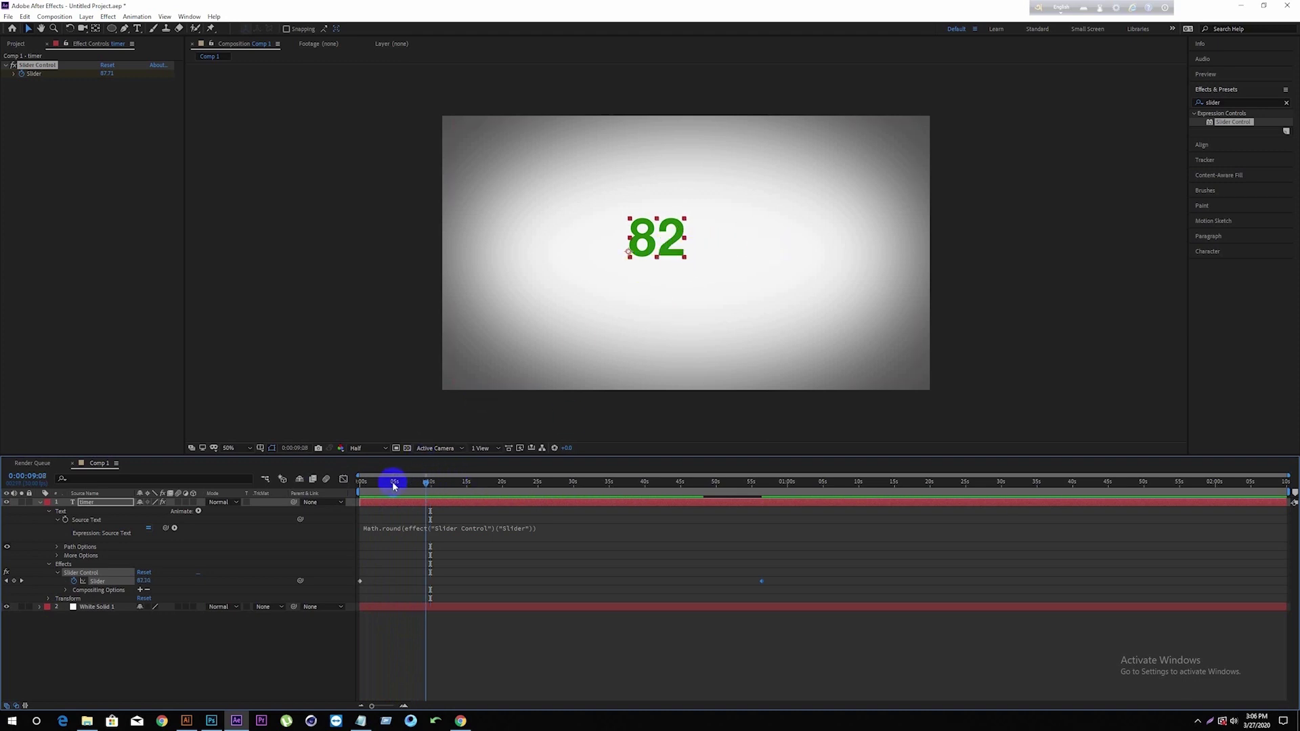
# Delete the Math.round wrapper from the Source Text expression
pyautogui.click(404, 532)
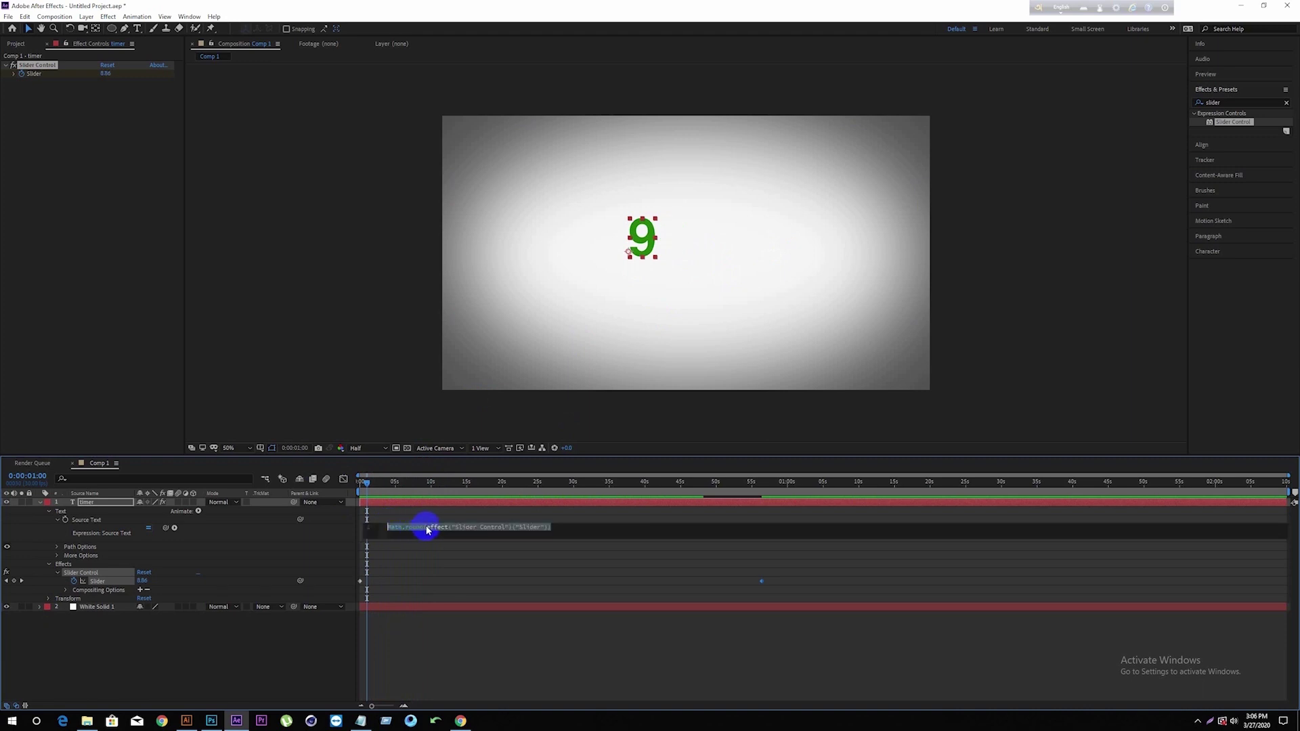
pyautogui.click(425, 528)
pyautogui.moveTo(427, 526); pyautogui.dragTo(336, 520)
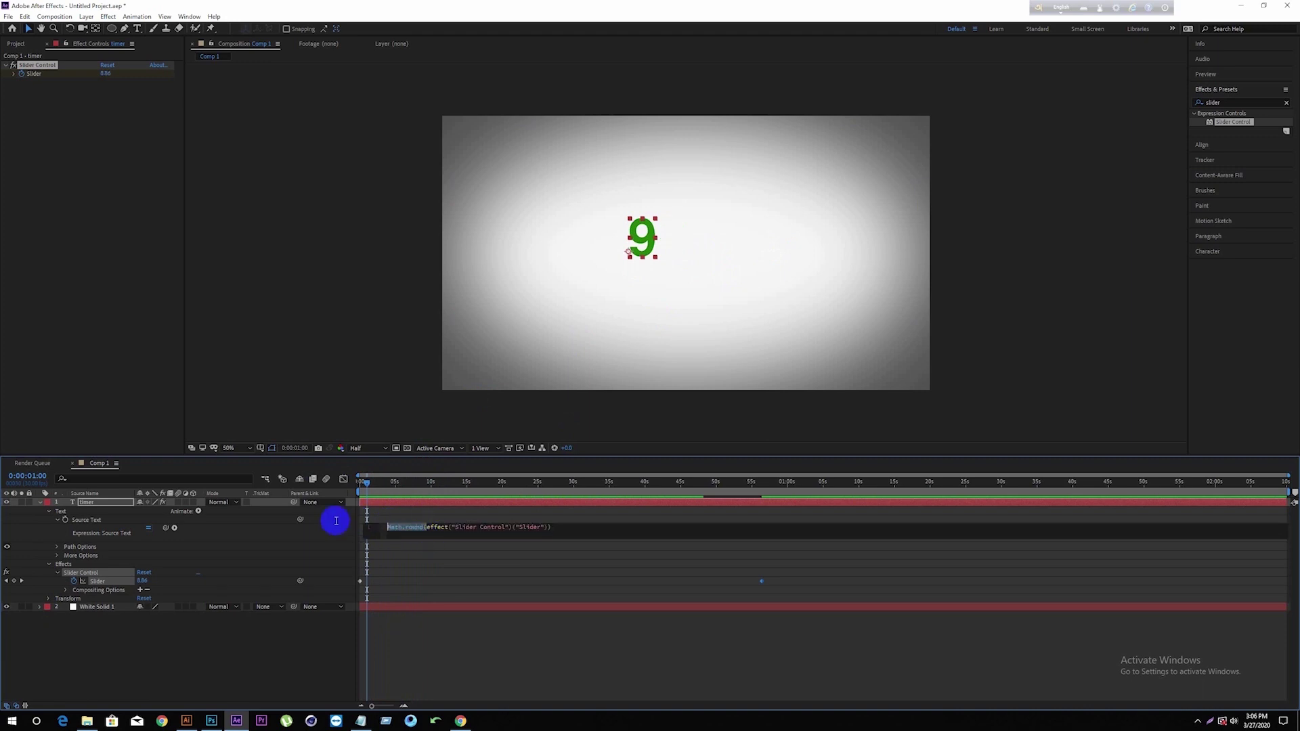
pyautogui.press('BackSpace')
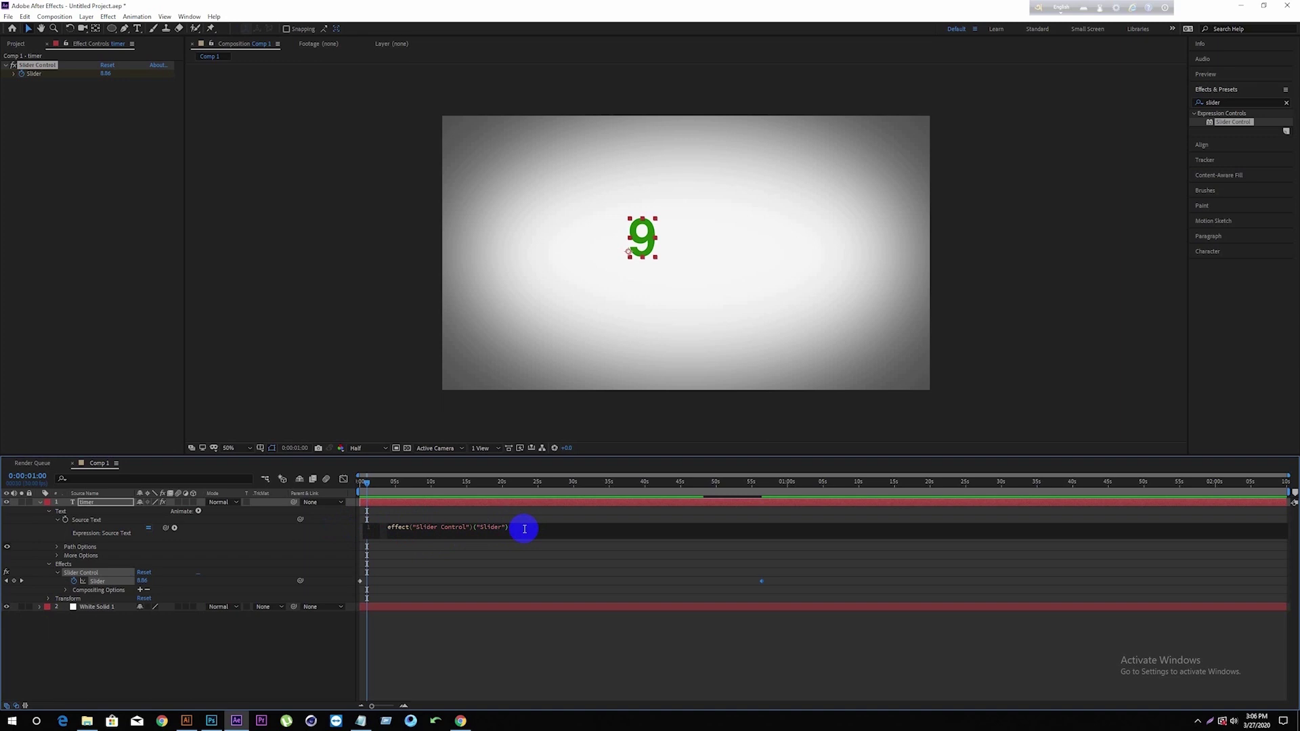
# Append .value.toFixed(2) to the expression and preview the two-decimal counter
pyautogui.hotkey('ctrl', 'a')
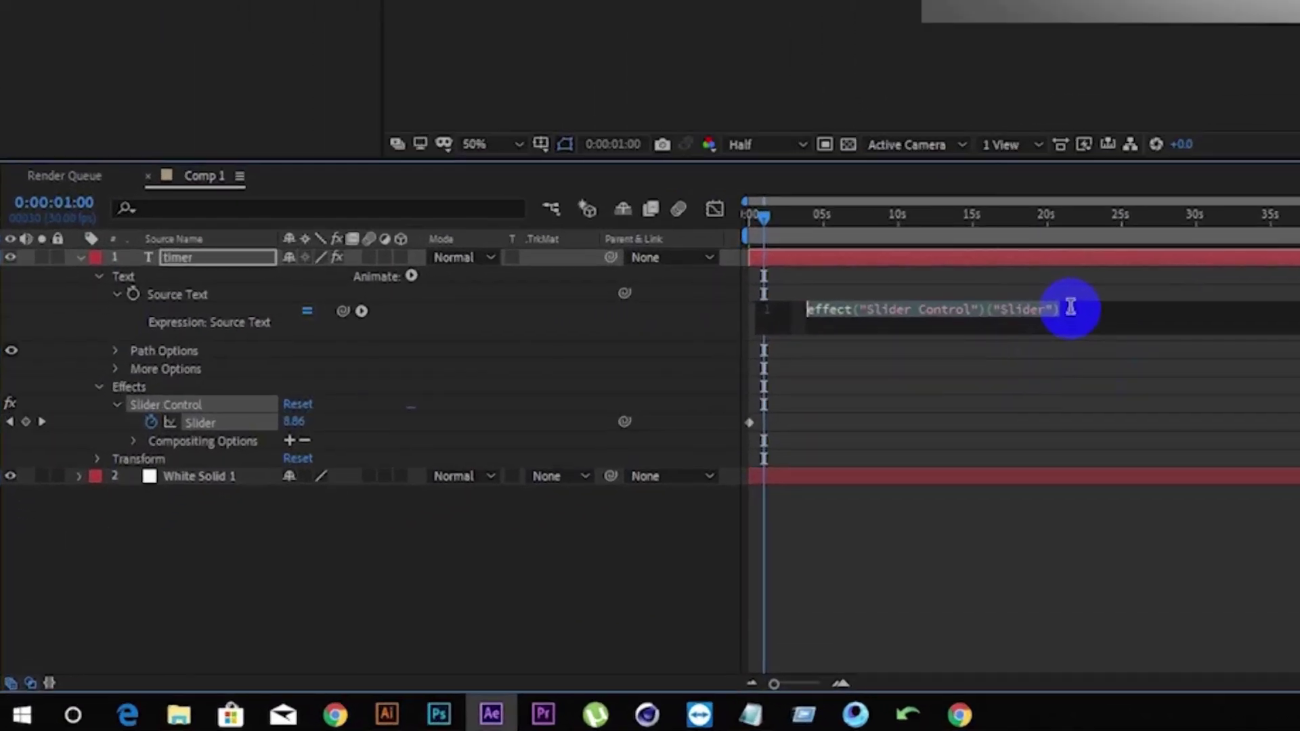
pyautogui.click(1070, 308)
pyautogui.write('.value.toFixed(2)')
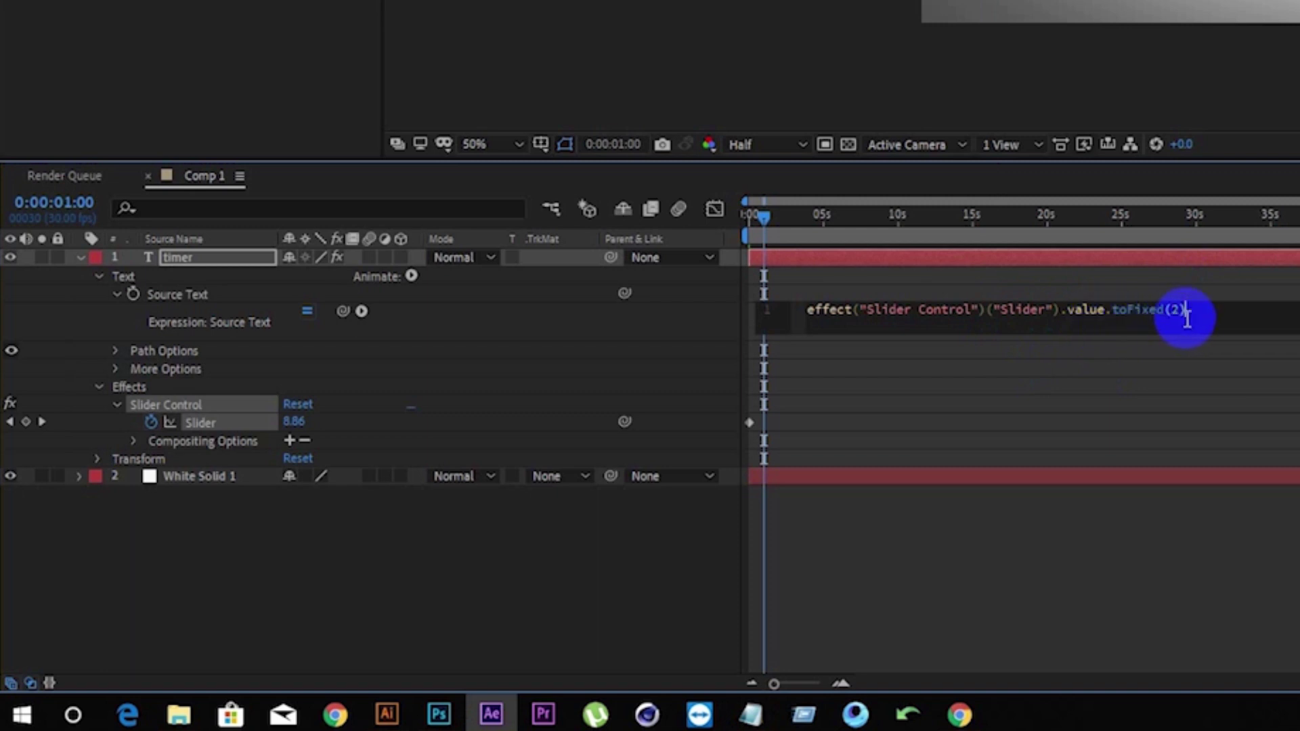
pyautogui.click(748, 215)
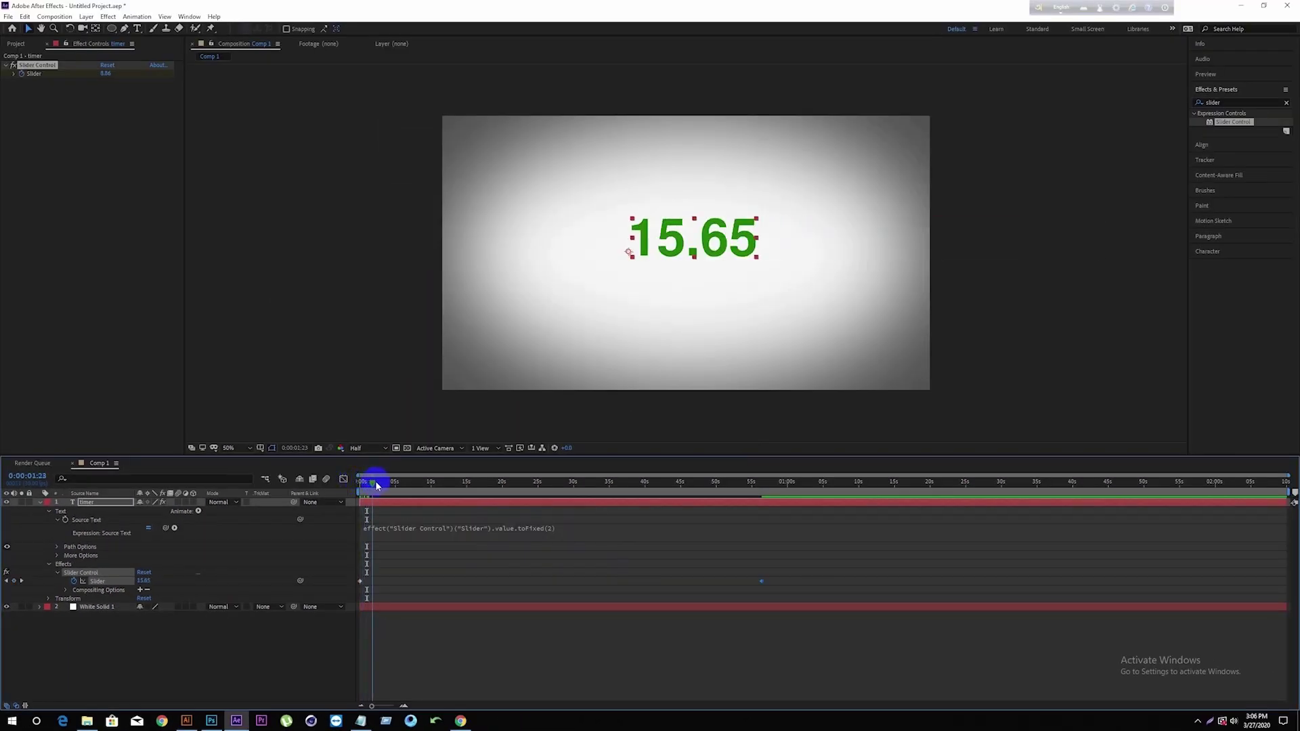
pyautogui.moveTo(353, 485); pyautogui.dragTo(360, 482)
pyautogui.press('space')
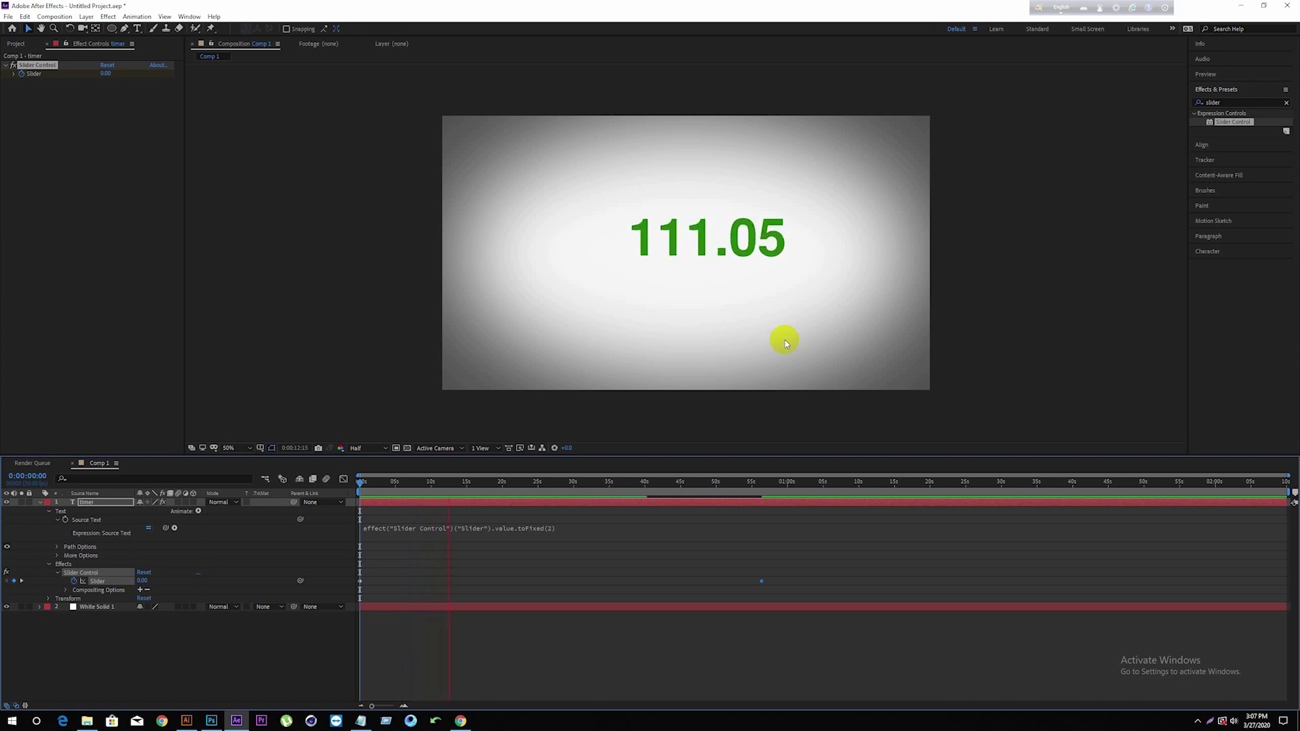
# Change toFixed(2) to toFixed(0) so the counter shows whole numbers
pyautogui.click(557, 505)
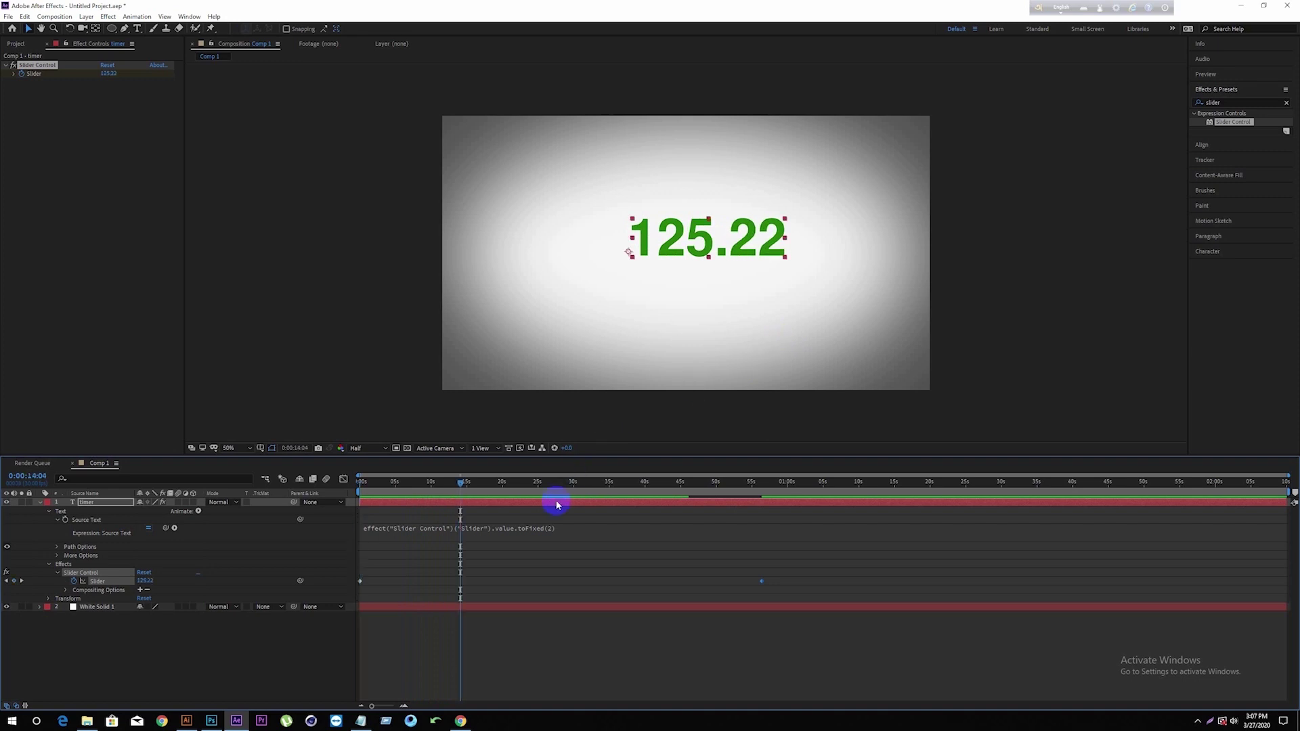
pyautogui.click(550, 531)
pyautogui.click(566, 528)
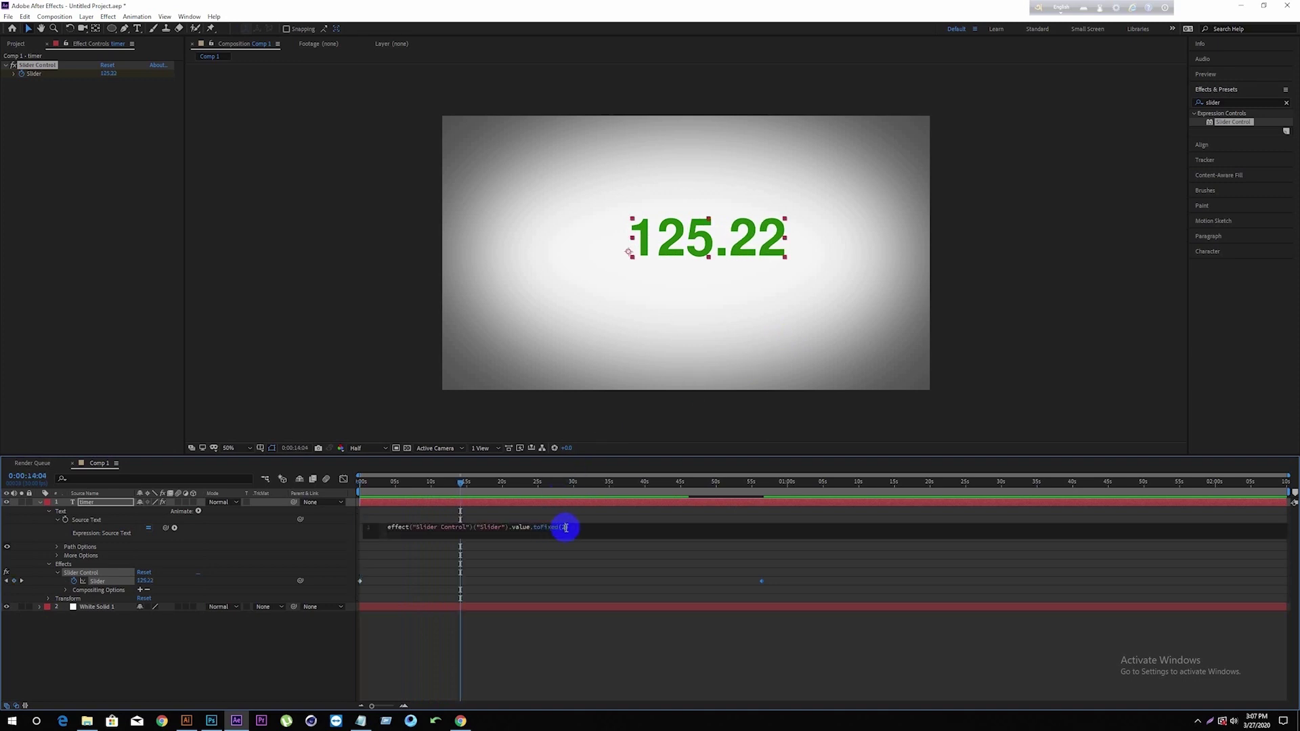
pyautogui.moveTo(564, 528); pyautogui.dragTo(582, 534)
pyautogui.click(607, 511)
# Preview the whole-number counter, stopping at 69, with the caret placed after toFixed(0)
pyautogui.moveTo(461, 481); pyautogui.dragTo(369, 481)
pyautogui.press('space')
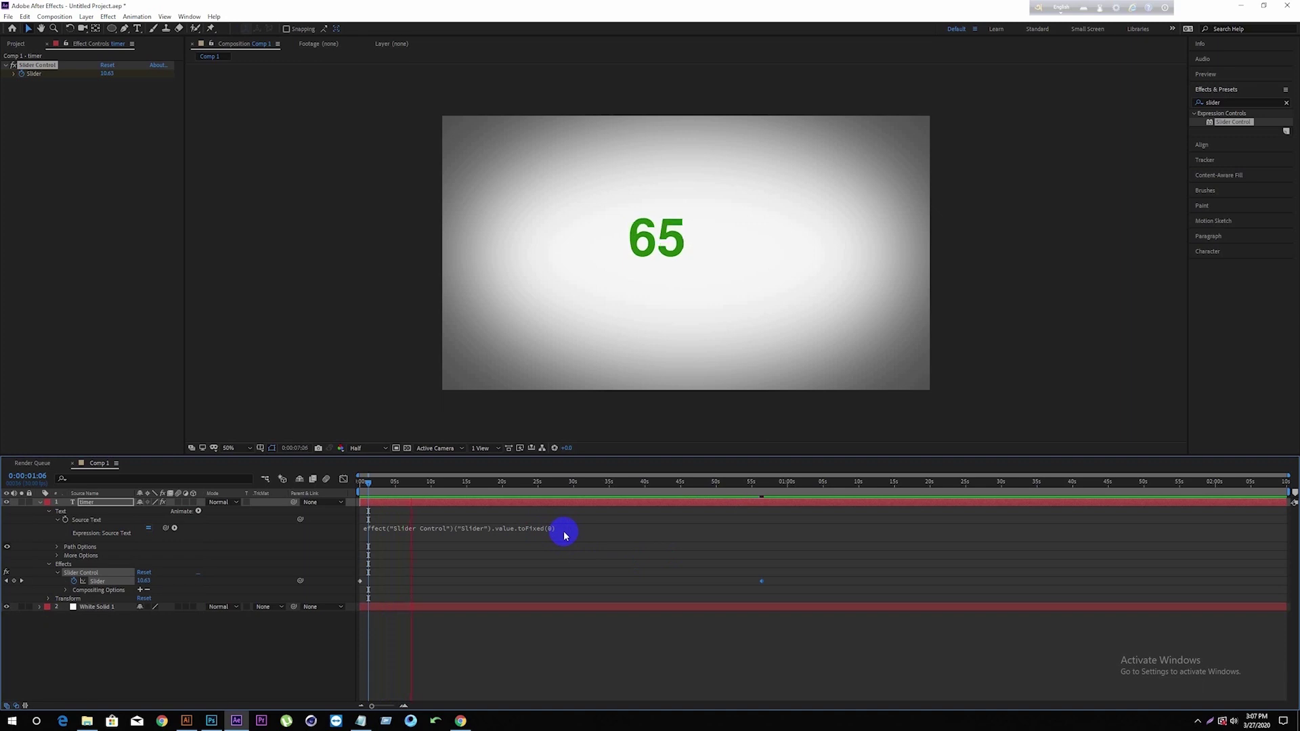
pyautogui.press('space')
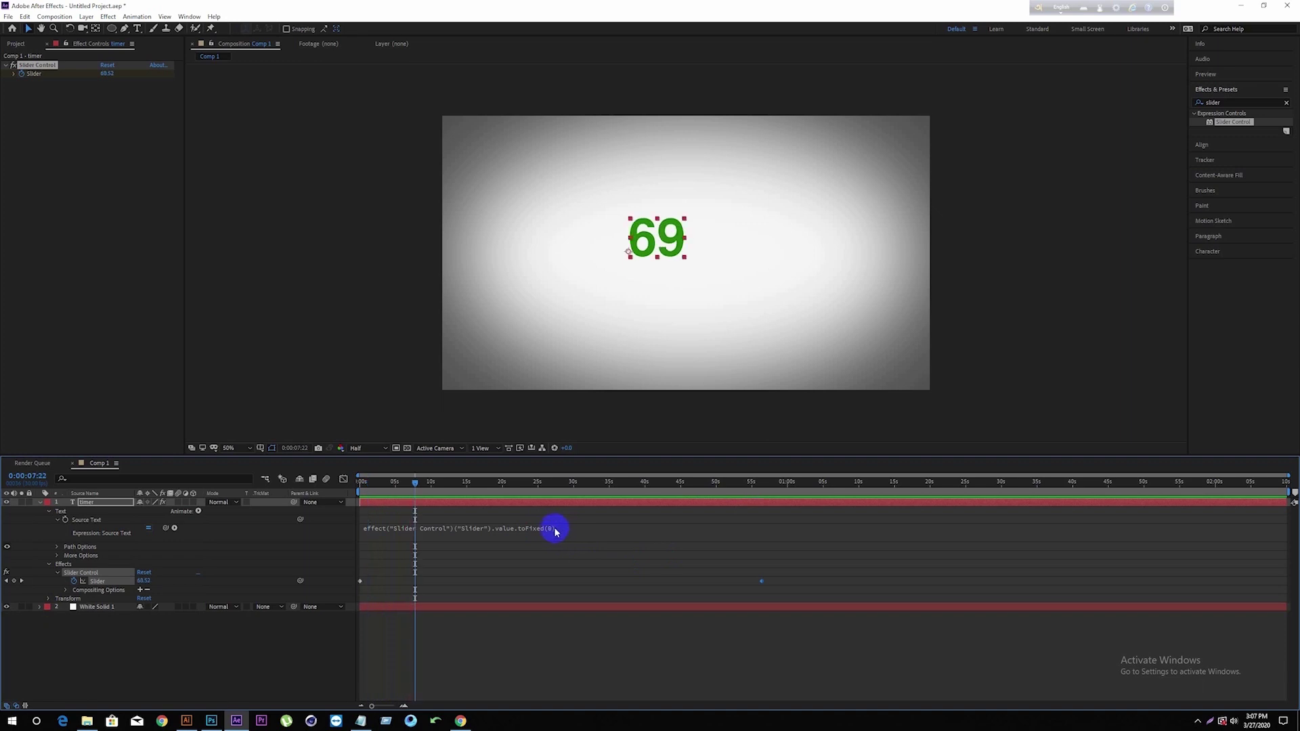
pyautogui.click(555, 529)
pyautogui.click(572, 526)
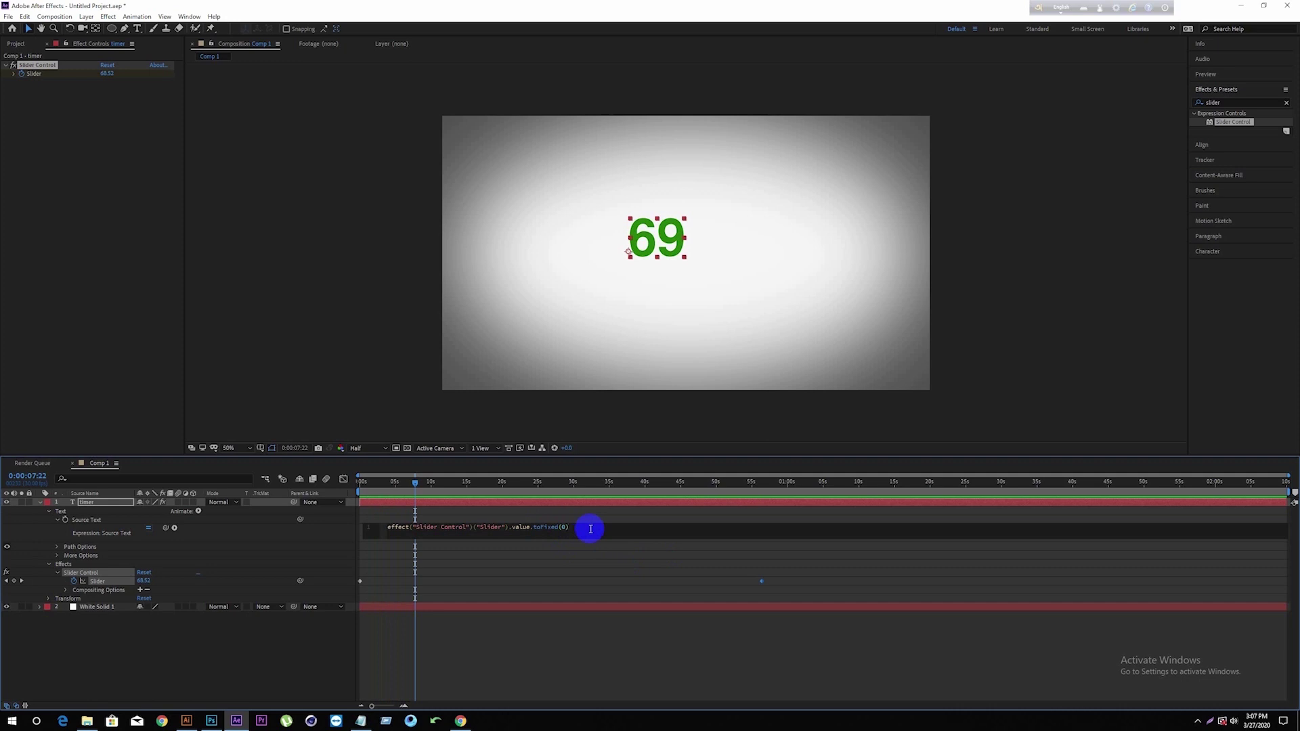
# Append +"%" after toFixed(0) and preview the counter reaching 72%
pyautogui.write('+%')
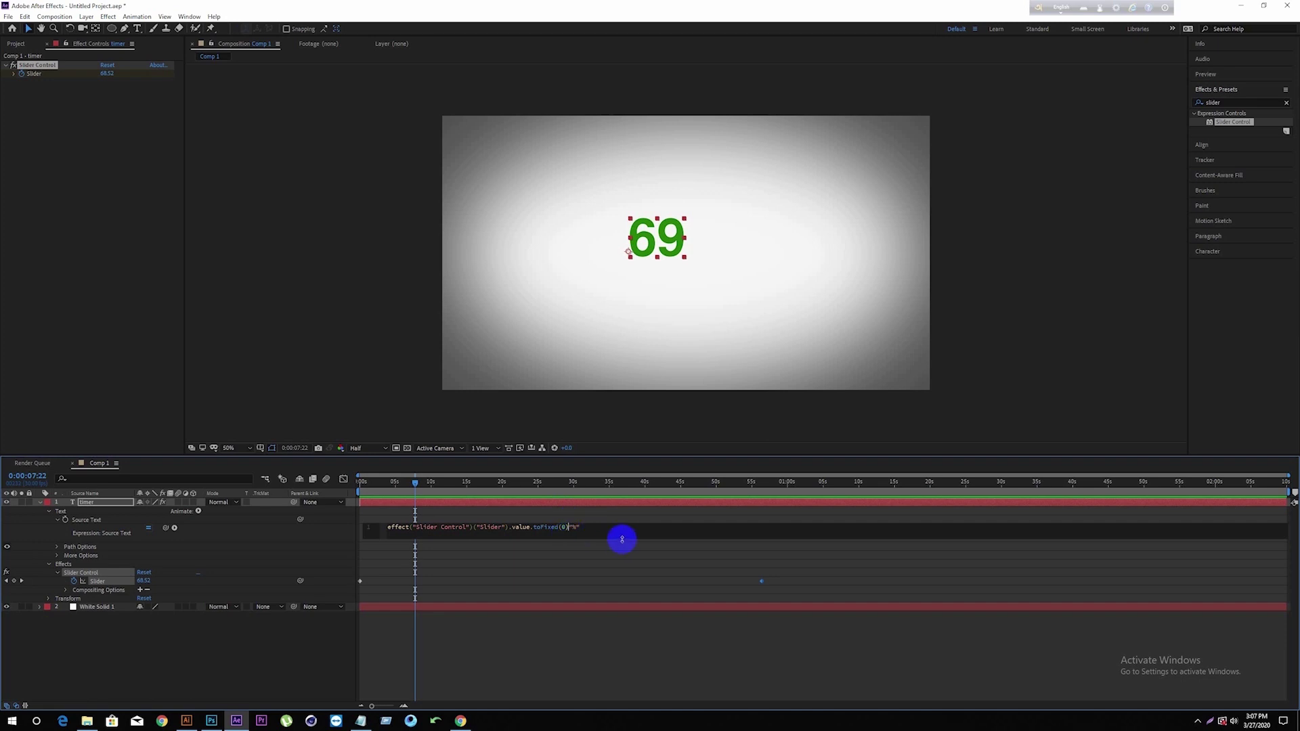
pyautogui.moveTo(415, 482); pyautogui.dragTo(342, 482)
pyautogui.press('space')
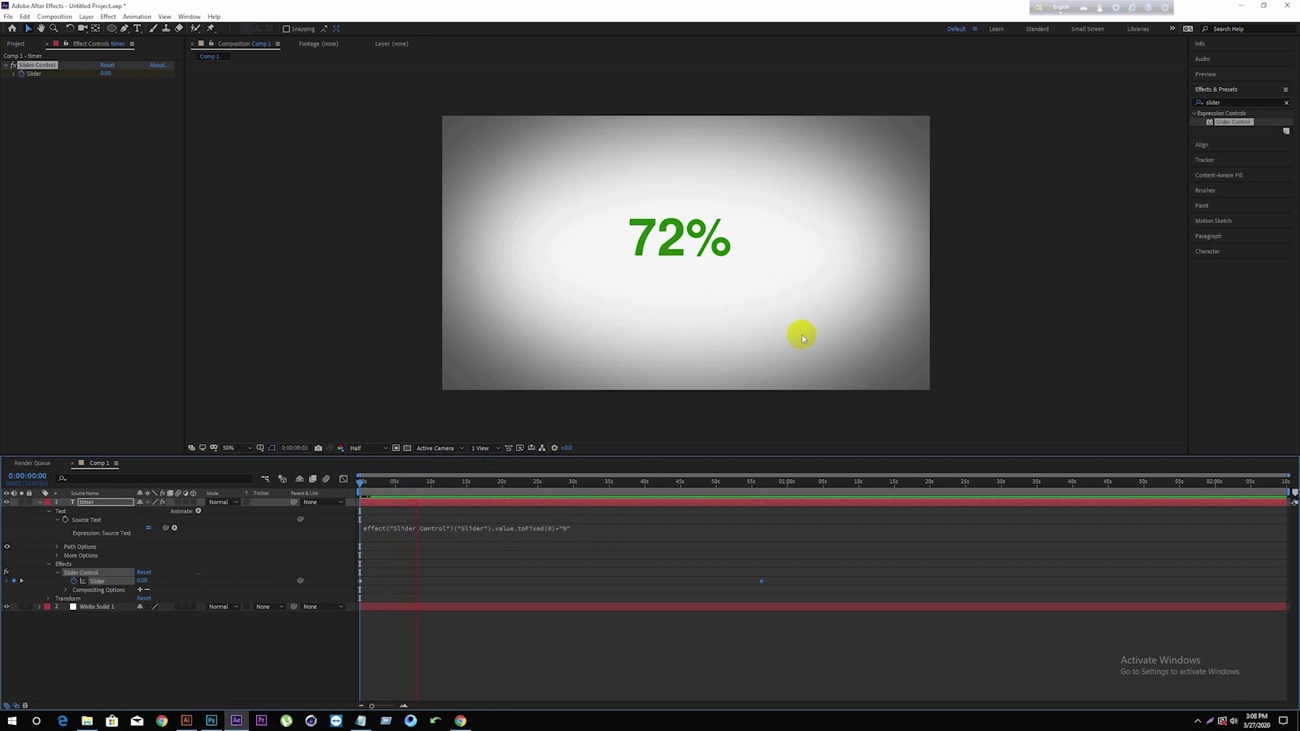
# Prefix the expression with "$"+ before effect and preview the dollar-and-percent counter
pyautogui.click(706, 403)
pyautogui.click(364, 528)
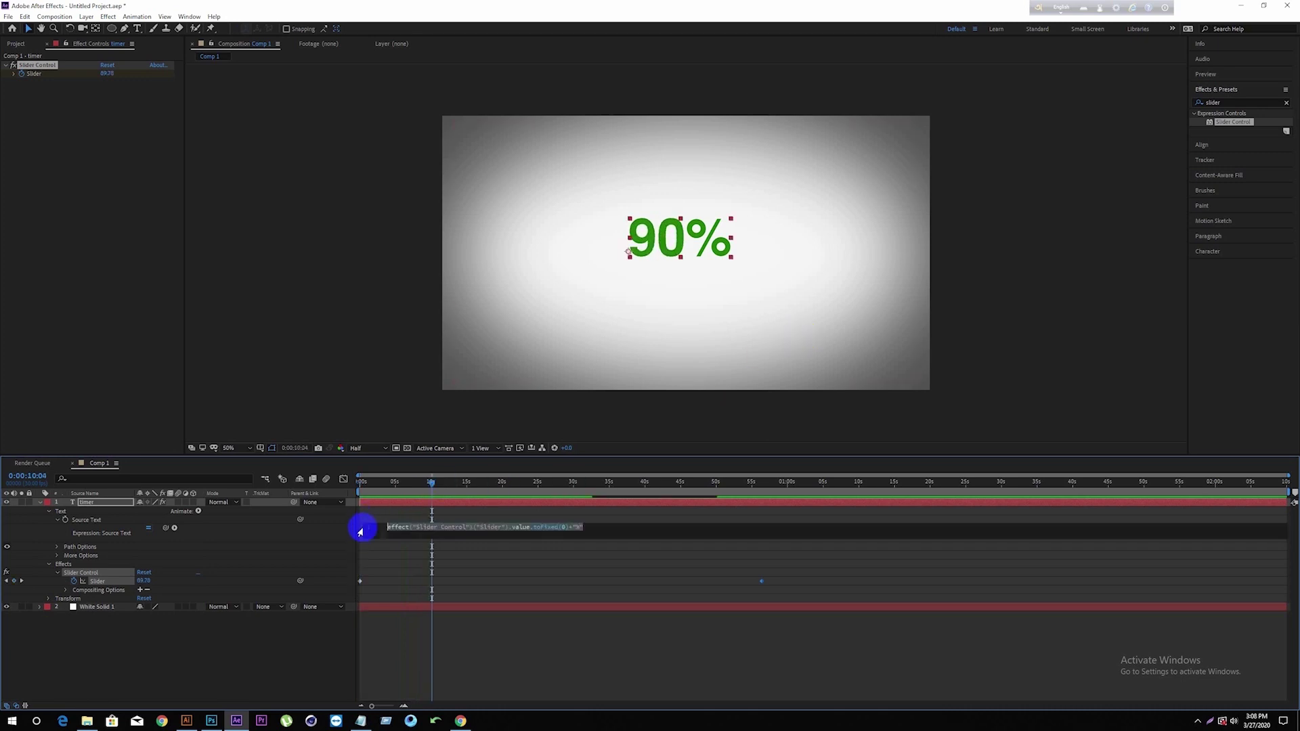
pyautogui.click(383, 530)
pyautogui.click(430, 557)
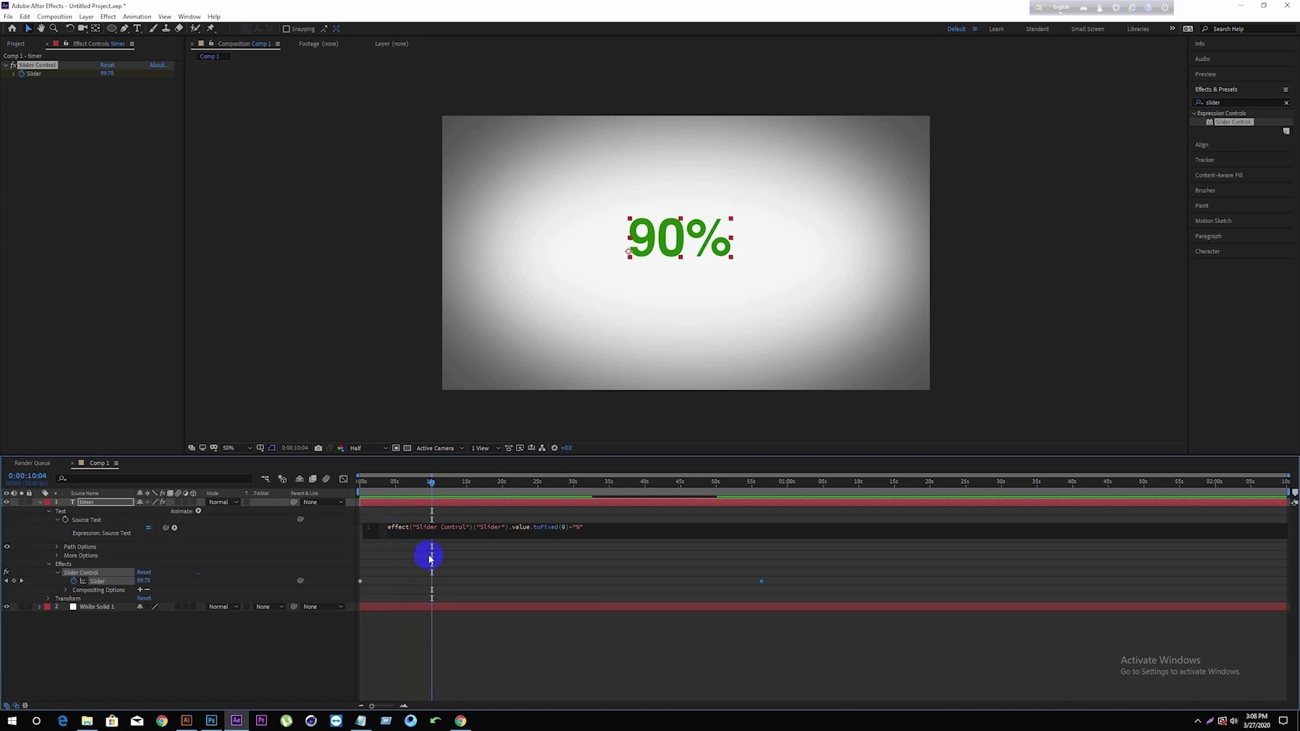
pyautogui.write('"$')
pyautogui.write('"+')
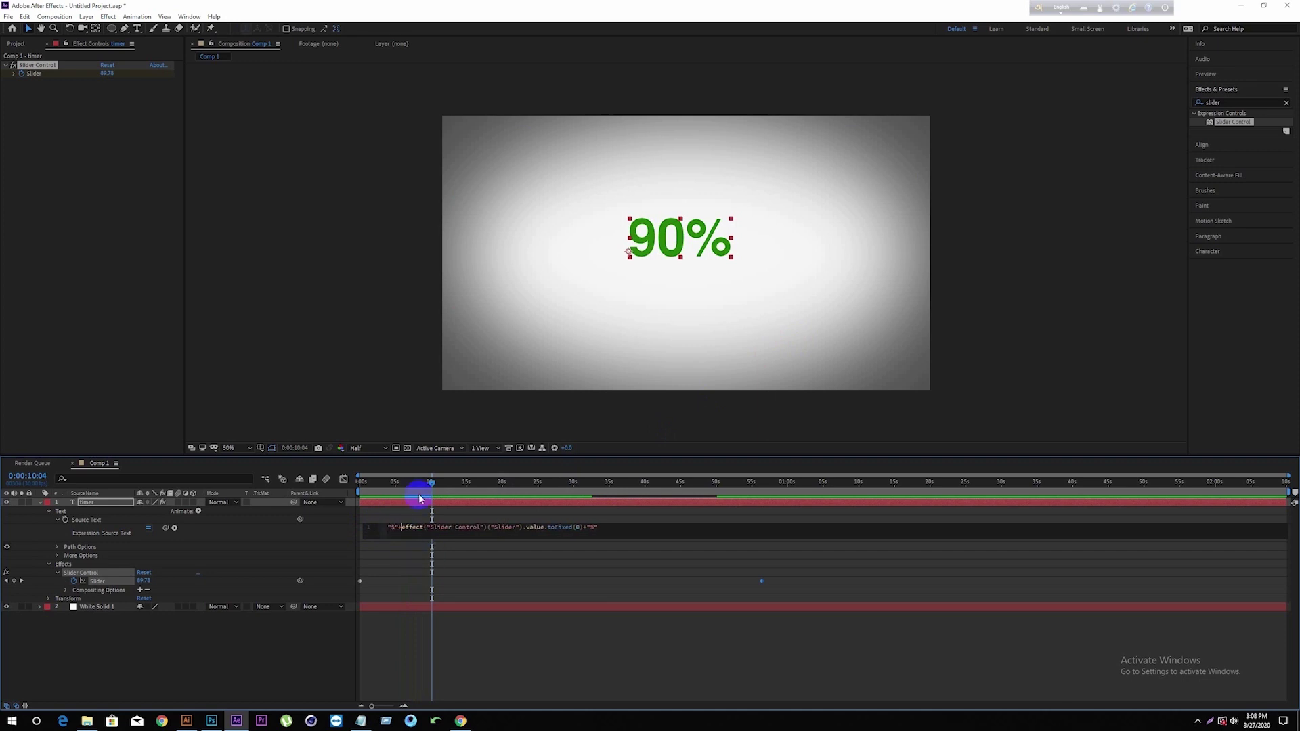
pyautogui.moveTo(434, 482); pyautogui.dragTo(328, 483)
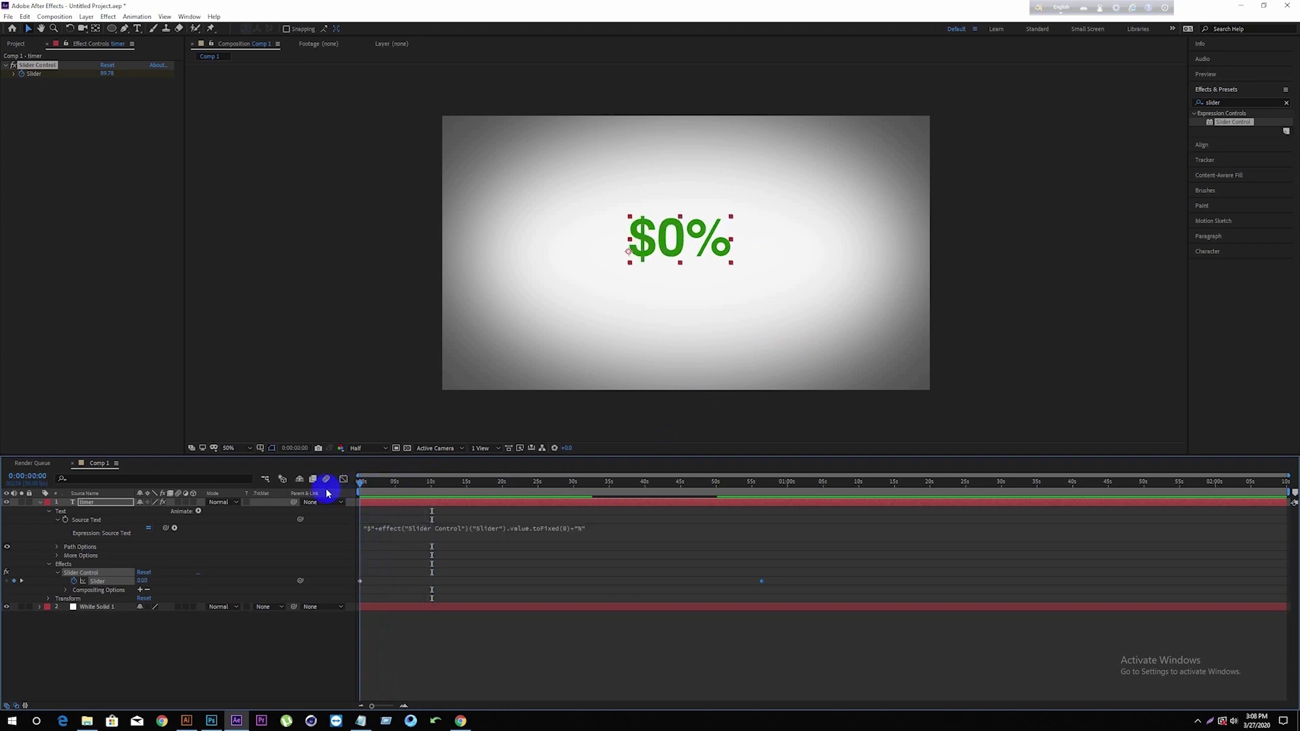
pyautogui.press('space')
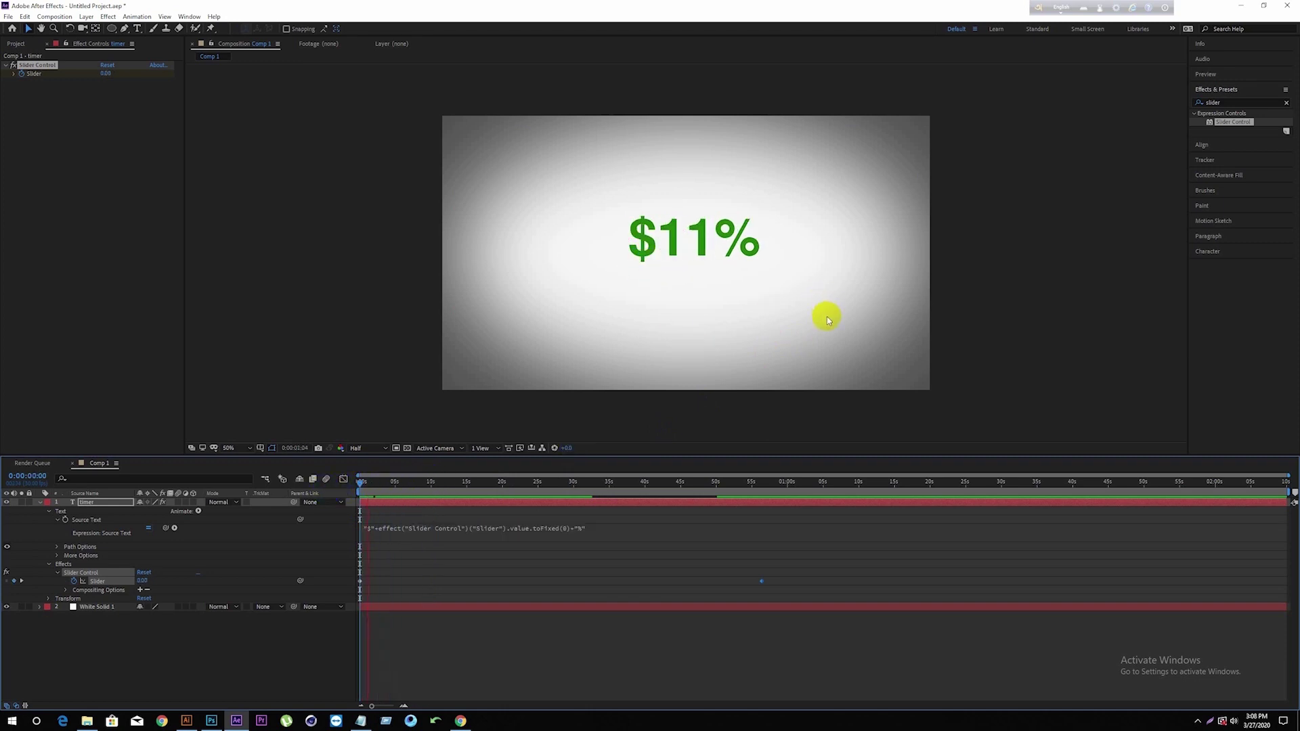
# Delete the trailing +"%" suffix so the counter reads as dollars only
pyautogui.click(572, 527)
pyautogui.moveTo(584, 527); pyautogui.dragTo(629, 527)
pyautogui.press('BackSpace')
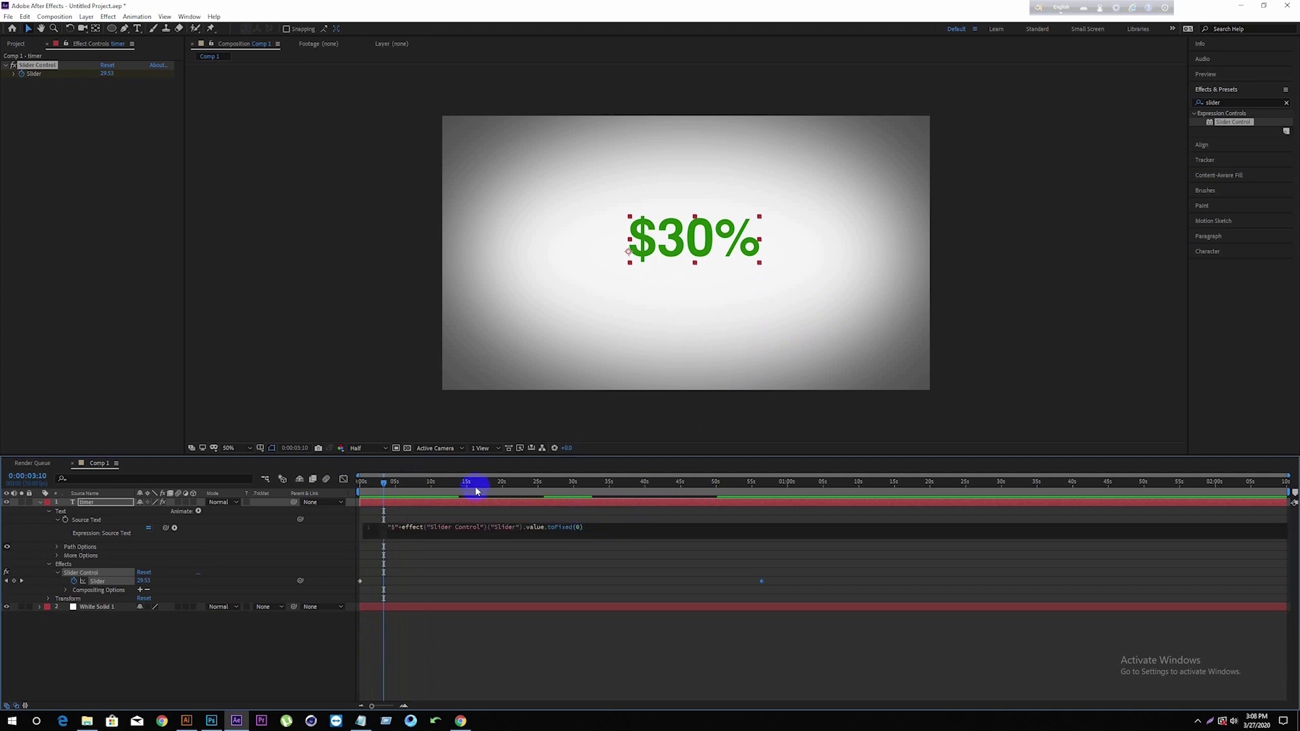
pyautogui.moveTo(381, 483); pyautogui.dragTo(330, 482)
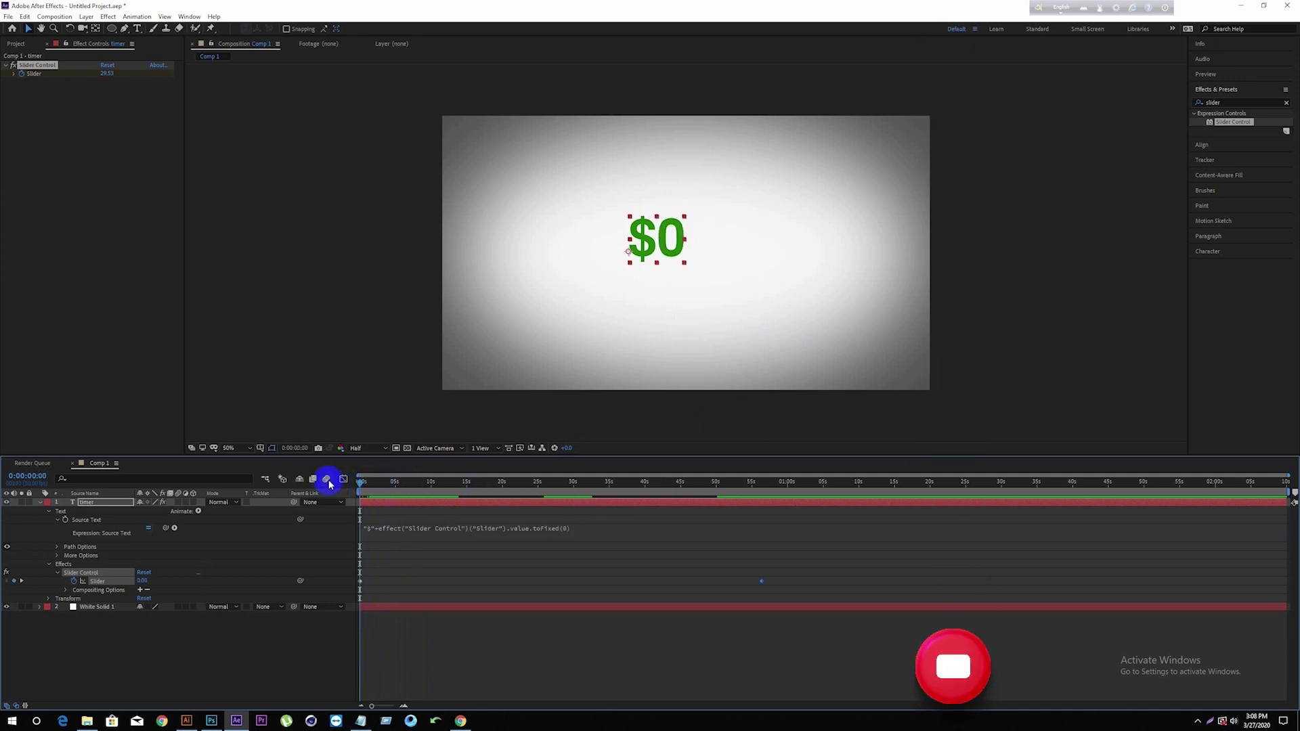
# Change toFixed(0) to toFixed(2) and preview the two-decimal dollar counter
pyautogui.press('space')
pyautogui.click(725, 293)
pyautogui.click(566, 529)
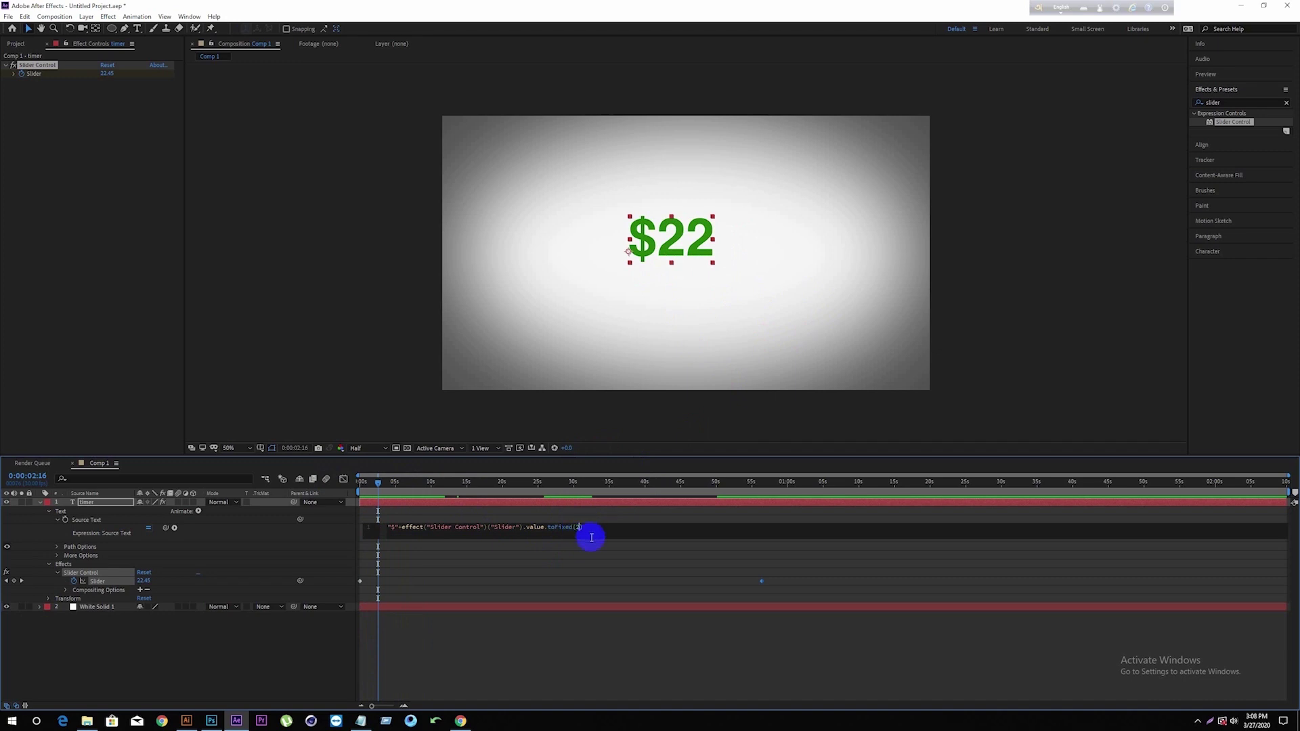
pyautogui.write('2')
pyautogui.moveTo(372, 482); pyautogui.dragTo(344, 482)
pyautogui.press('space')
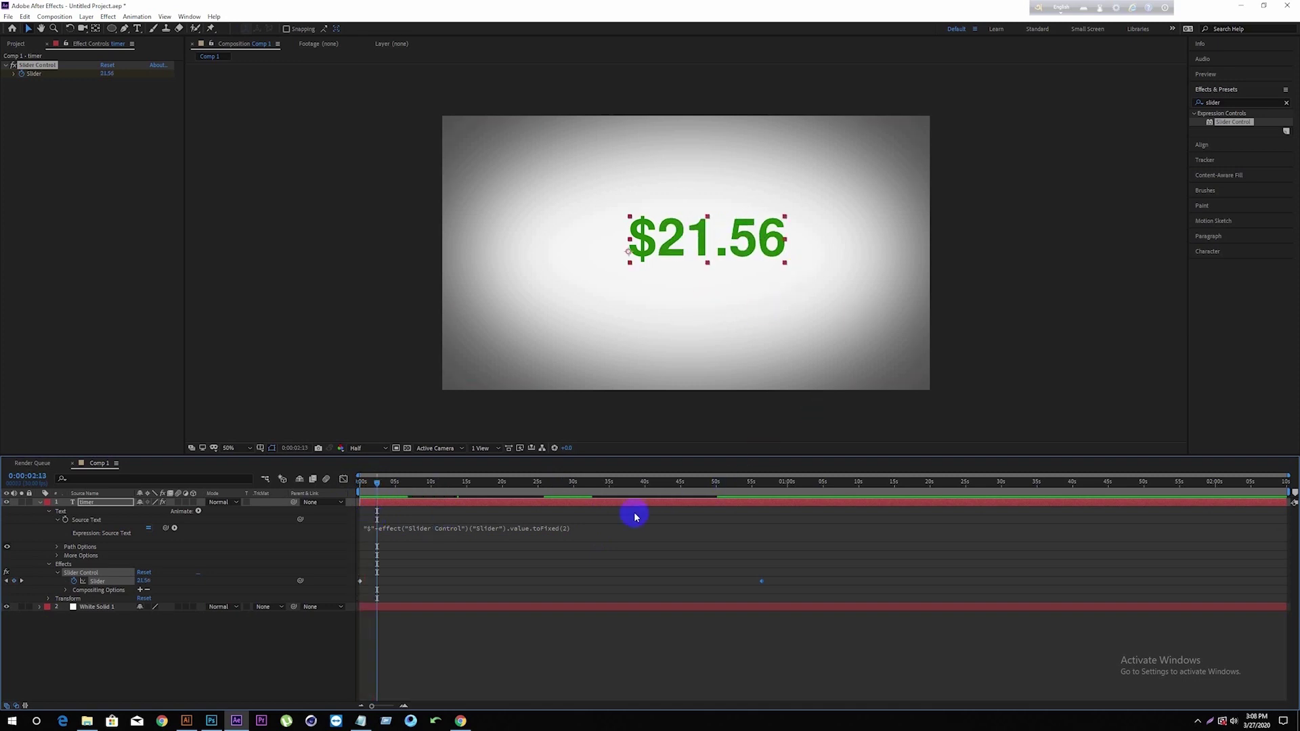
# Switch to toFixed(3) and play the counter showing values like $37.507
pyautogui.click(565, 534)
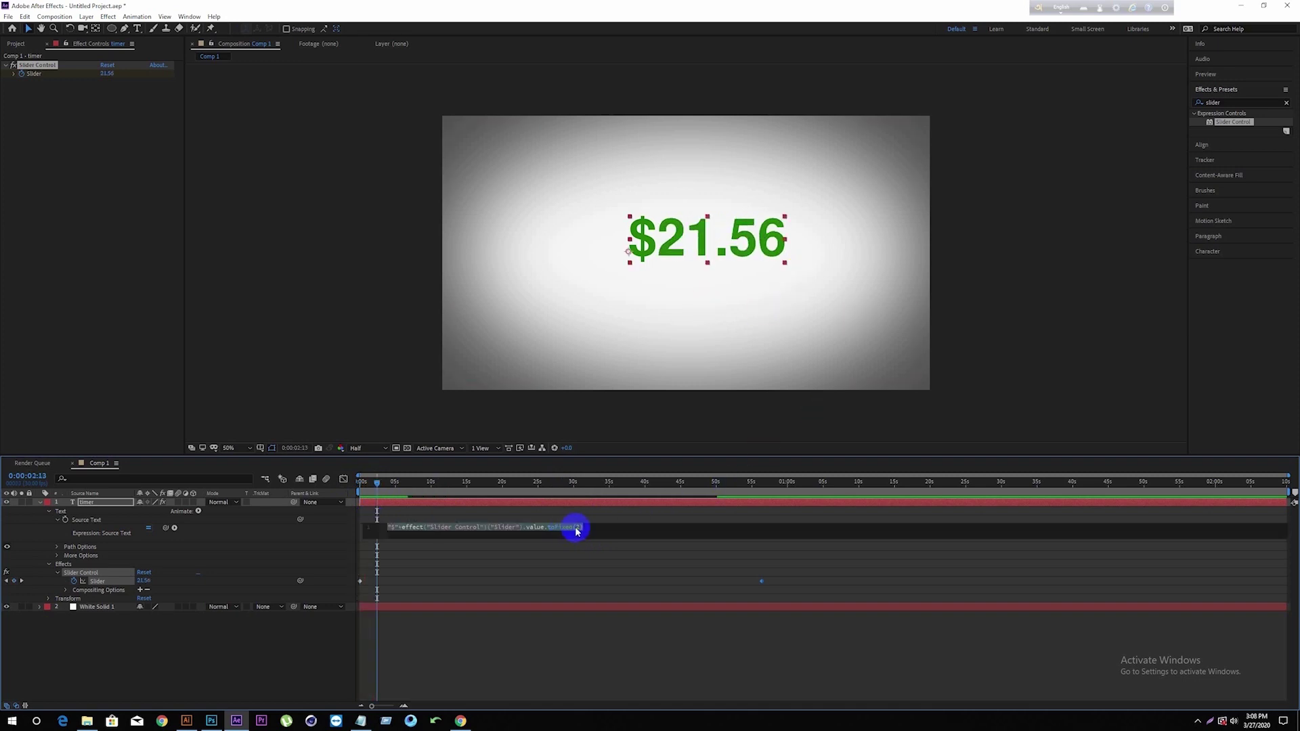
pyautogui.write('2')
pyautogui.click(579, 527)
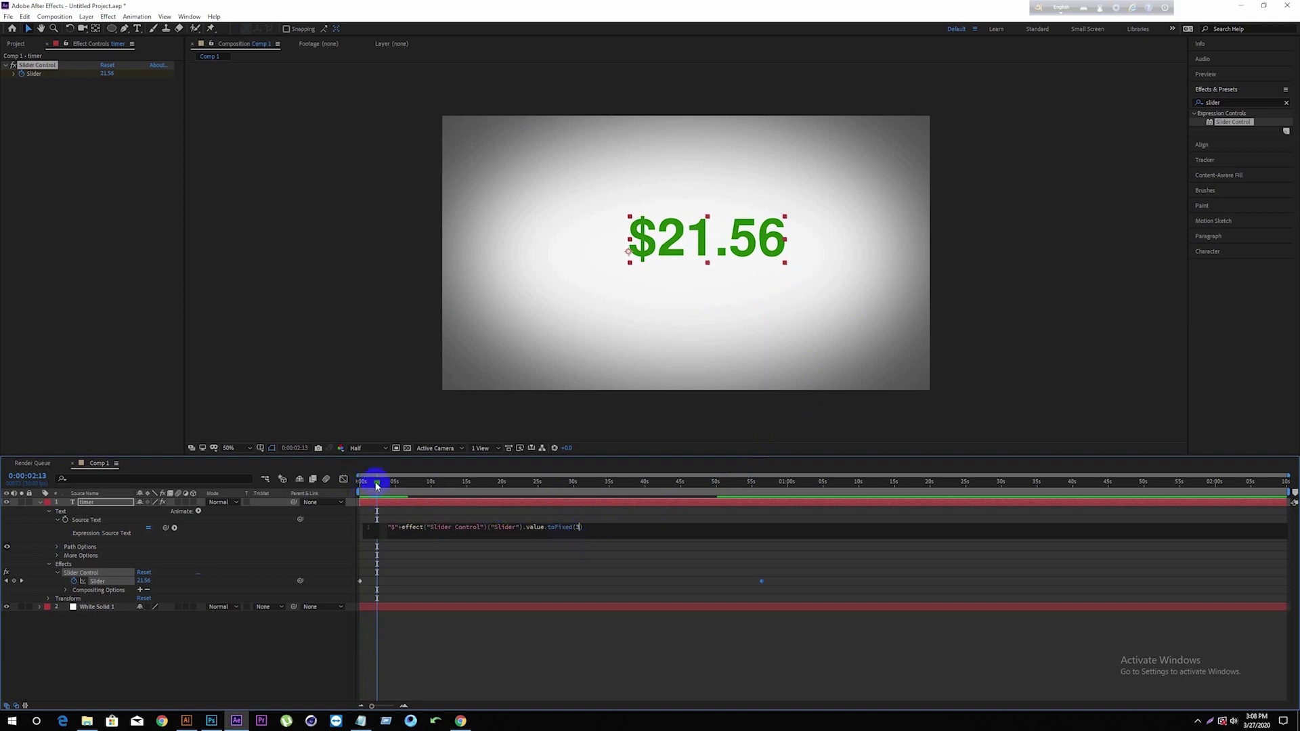
pyautogui.moveTo(372, 481); pyautogui.dragTo(360, 481)
pyautogui.press('space')
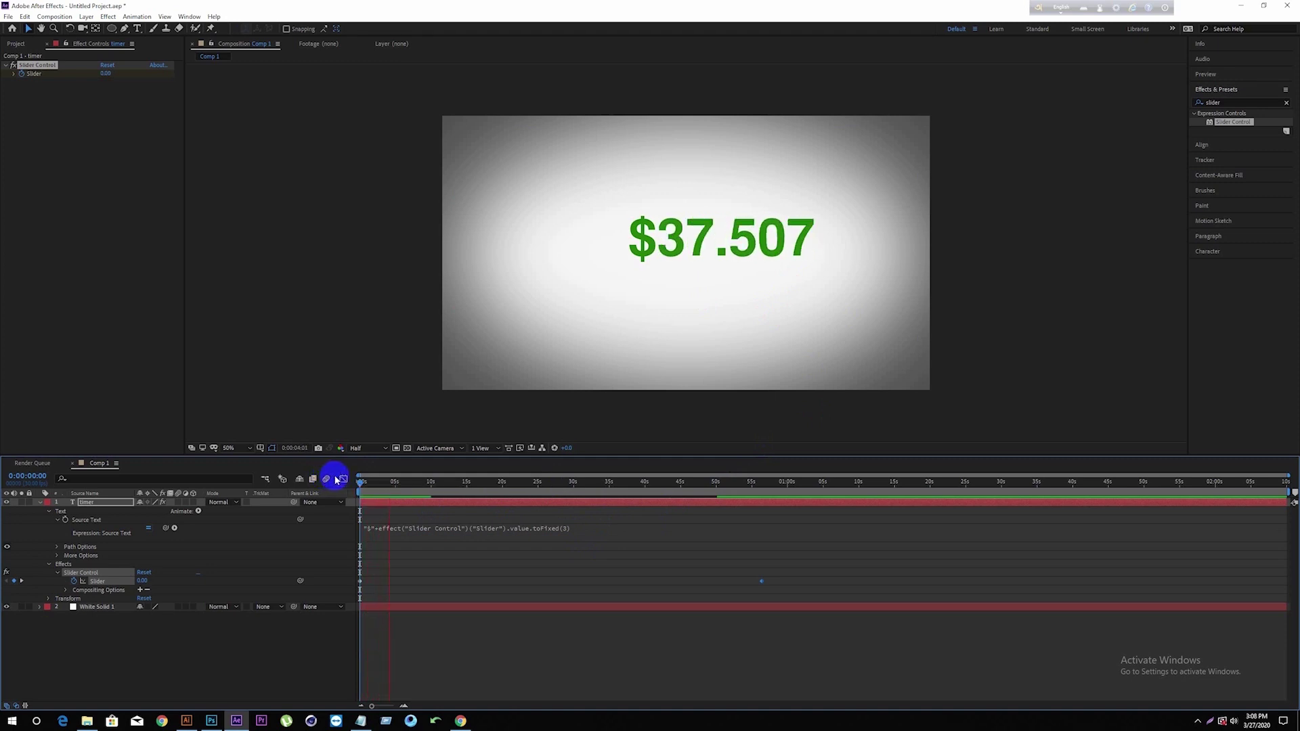
pyautogui.press('space')
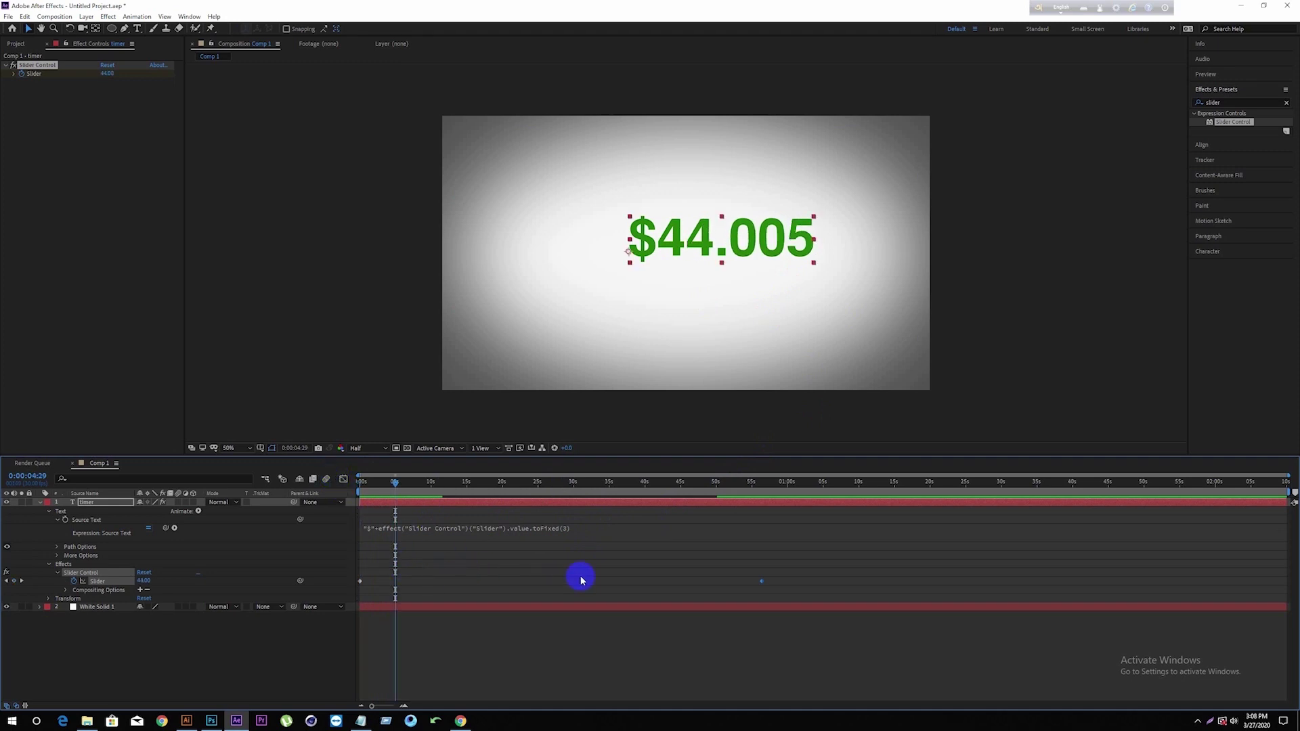
pyautogui.moveTo(395, 485)
pyautogui.mouseDown()
pyautogui.moveTo(451, 484)
pyautogui.moveTo(359, 482)
pyautogui.mouseUp()
pyautogui.press('space')
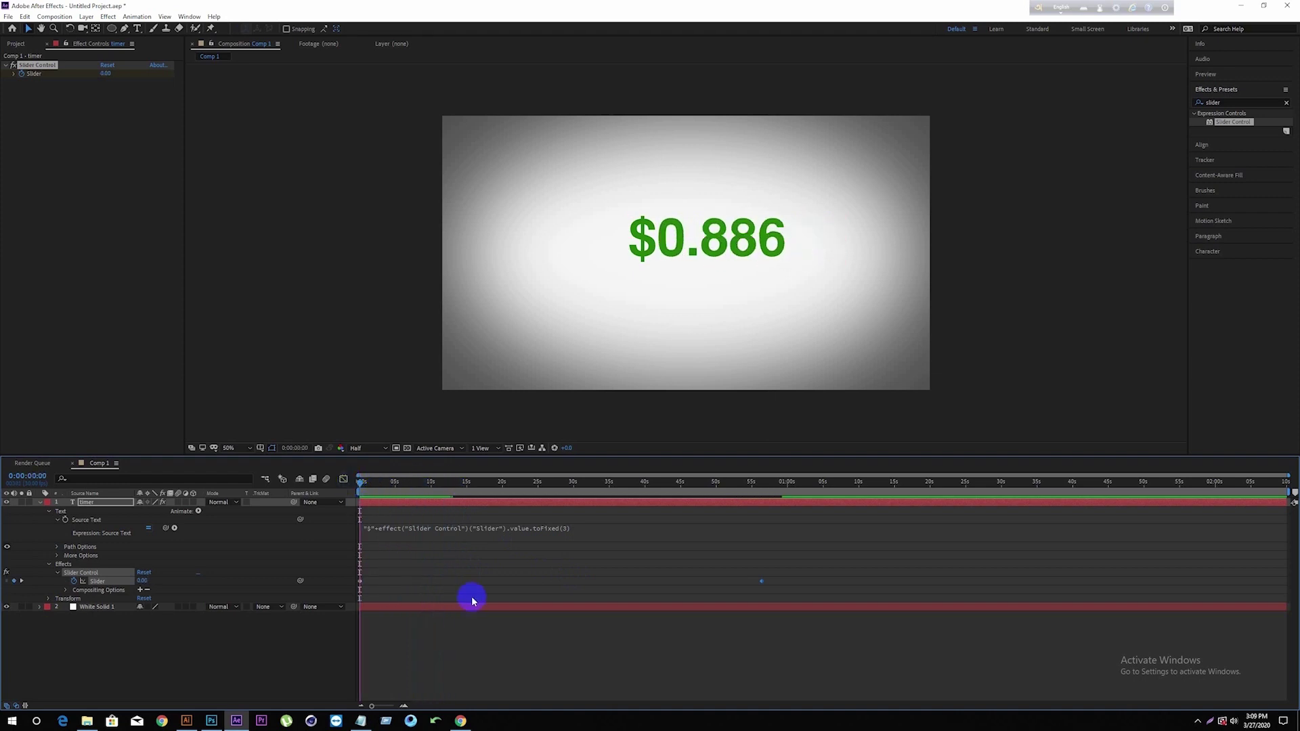
pyautogui.press('space')
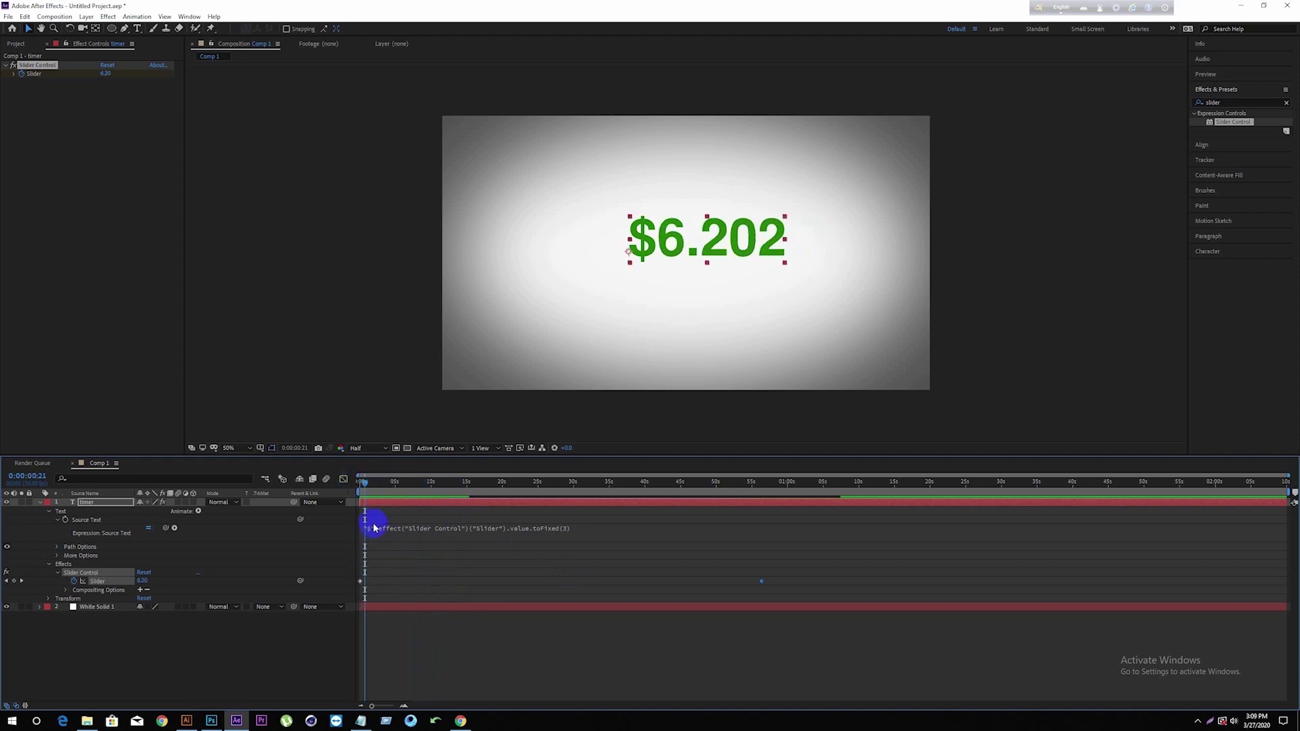